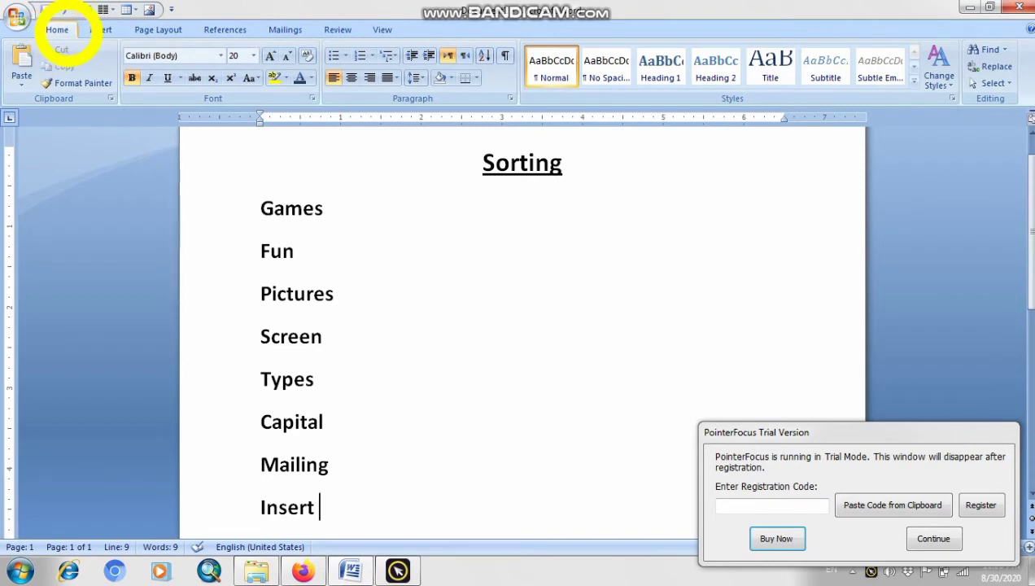
# Dismiss the PointerFocus trial notice.
pyautogui.click(100, 30)
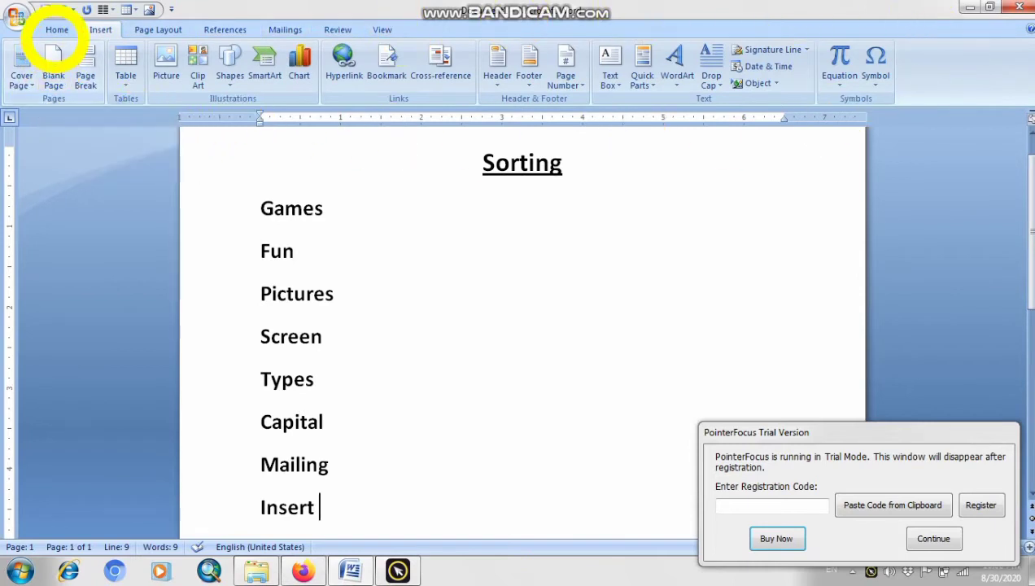
pyautogui.click(57, 30)
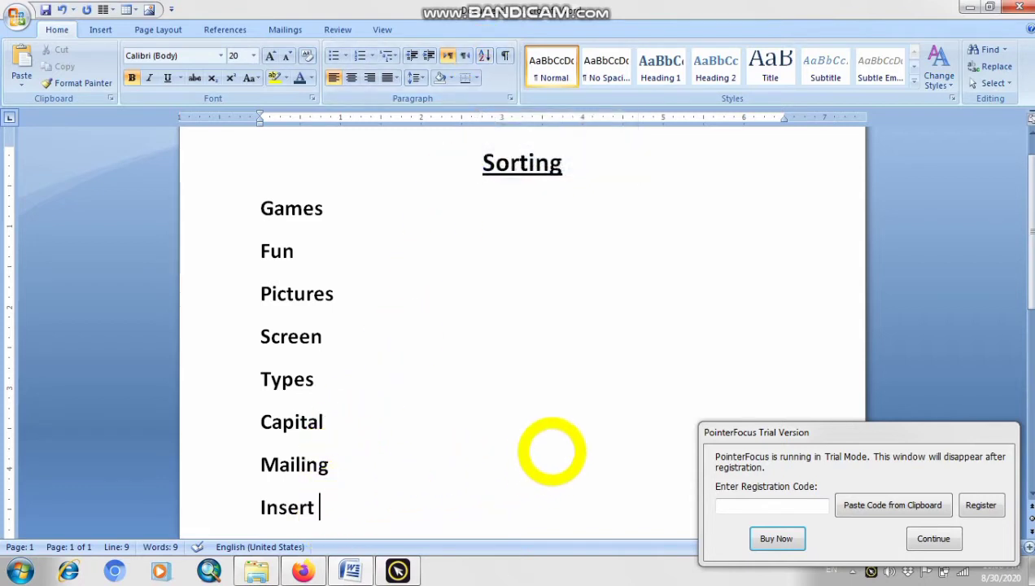
pyautogui.click(930, 539)
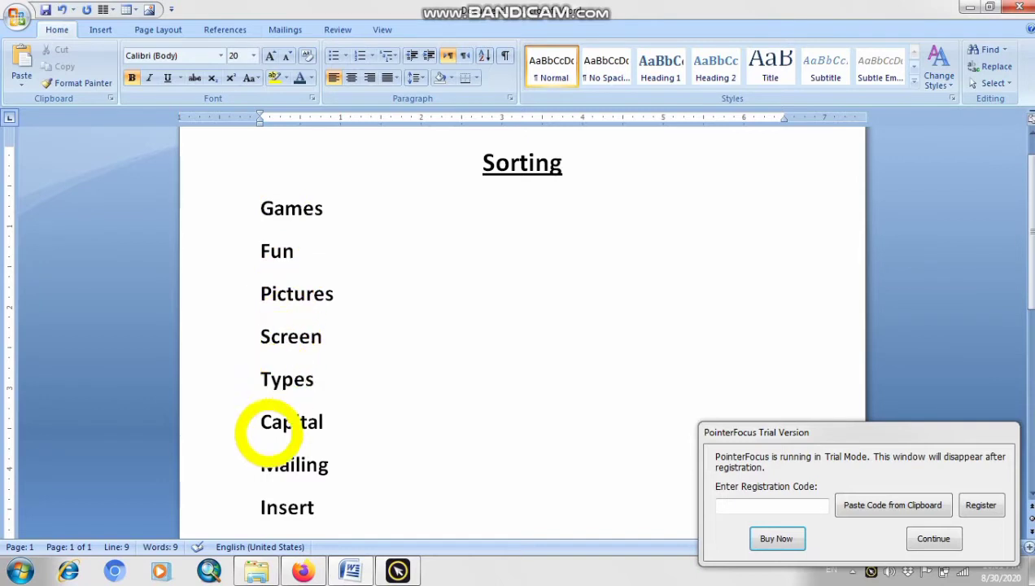
pyautogui.moveTo(261, 423); pyautogui.dragTo(342, 427)
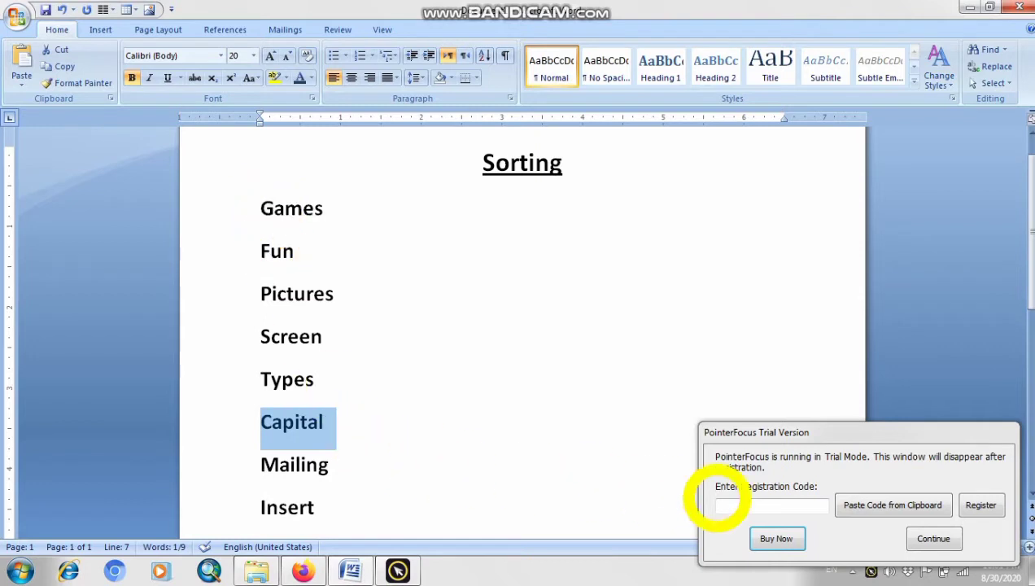
pyautogui.click(933, 538)
pyautogui.moveTo(337, 508); pyautogui.dragTo(244, 227)
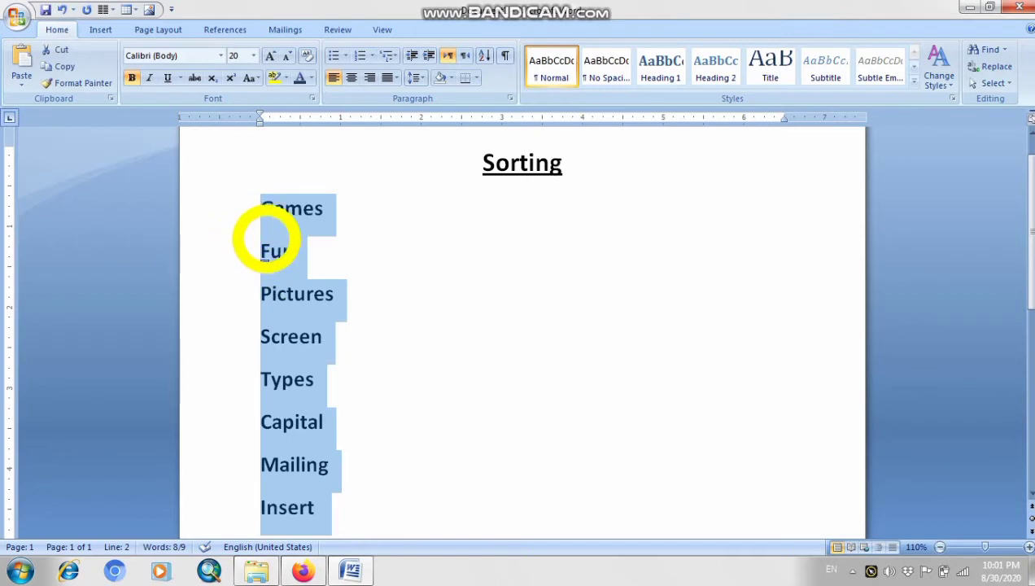
pyautogui.click(270, 272)
pyautogui.click(247, 216)
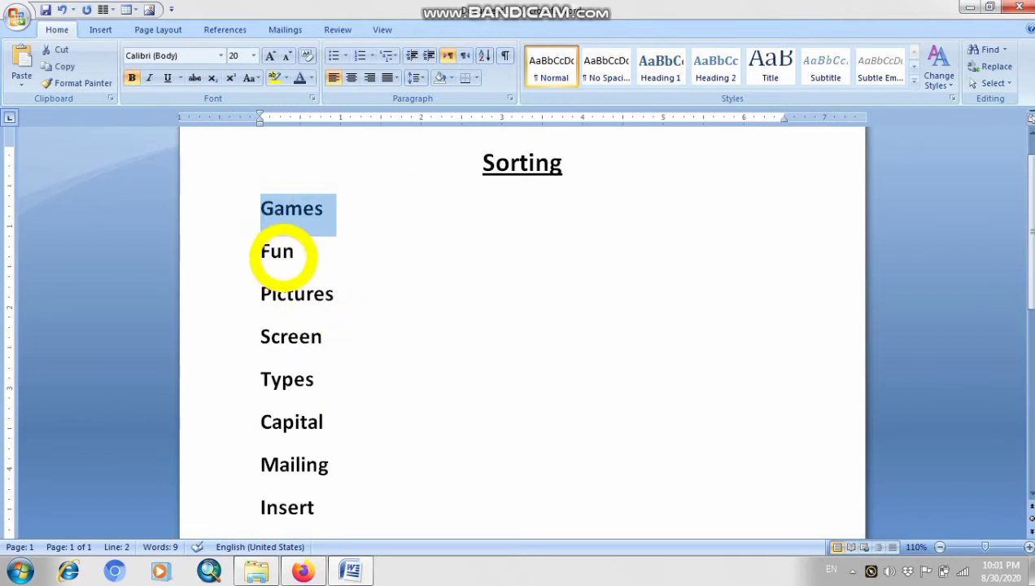
# Sort the word list from Games to Insert under the Sorting heading by paragraphs as text in ascending order, with no header row.
pyautogui.click(253, 213)
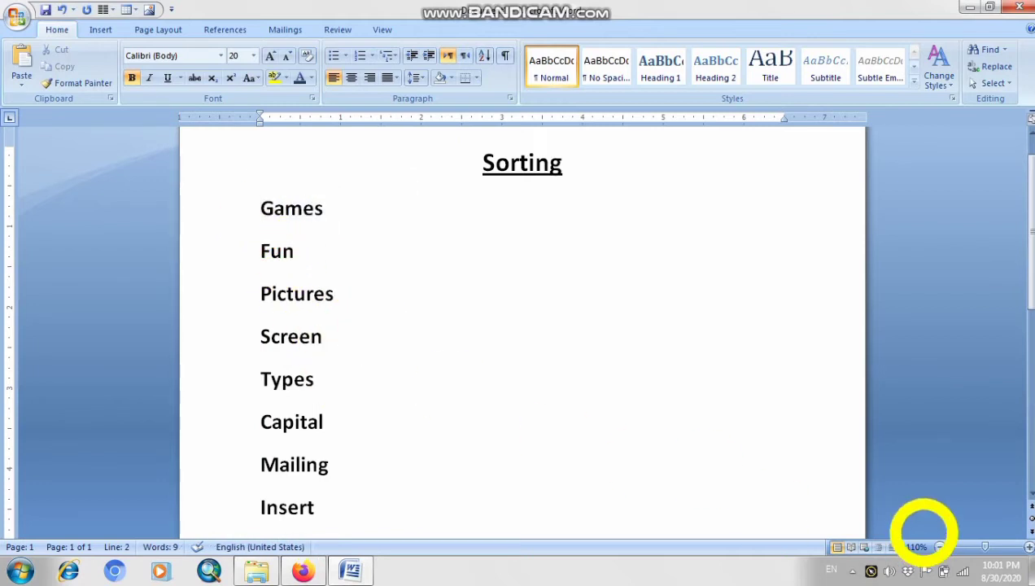
pyautogui.hotkey('shift', 'Right')
pyautogui.hotkey('shift', 'Right')
pyautogui.hotkey('shift', 'Right')
pyautogui.hotkey('shift', 'Right')
pyautogui.hotkey('shift', 'Right')
pyautogui.hotkey('shift', 'Right')
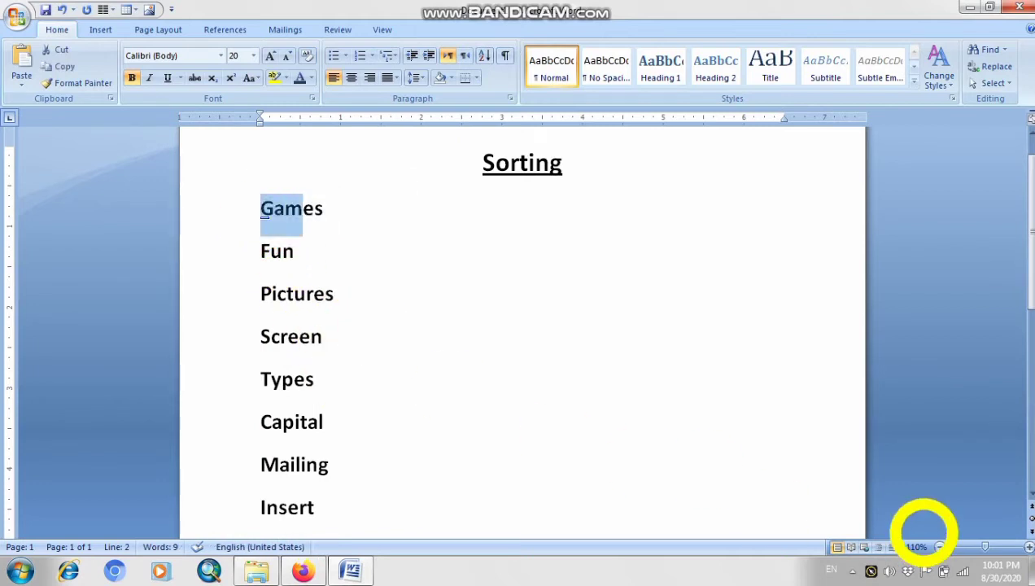
pyautogui.hotkey('shift', 'Down')
pyautogui.hotkey('shift', 'Down')
pyautogui.hotkey('shift', 'Down')
pyautogui.hotkey('shift', 'Down')
pyautogui.hotkey('shift', 'Down')
pyautogui.hotkey('shift', 'Down')
pyautogui.hotkey('shift', 'Down')
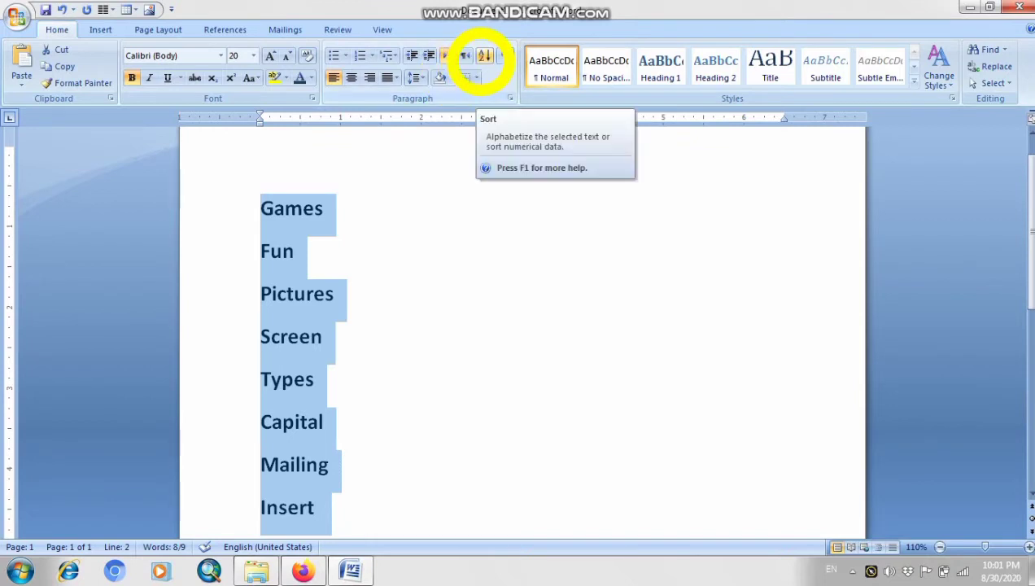
pyautogui.click(484, 56)
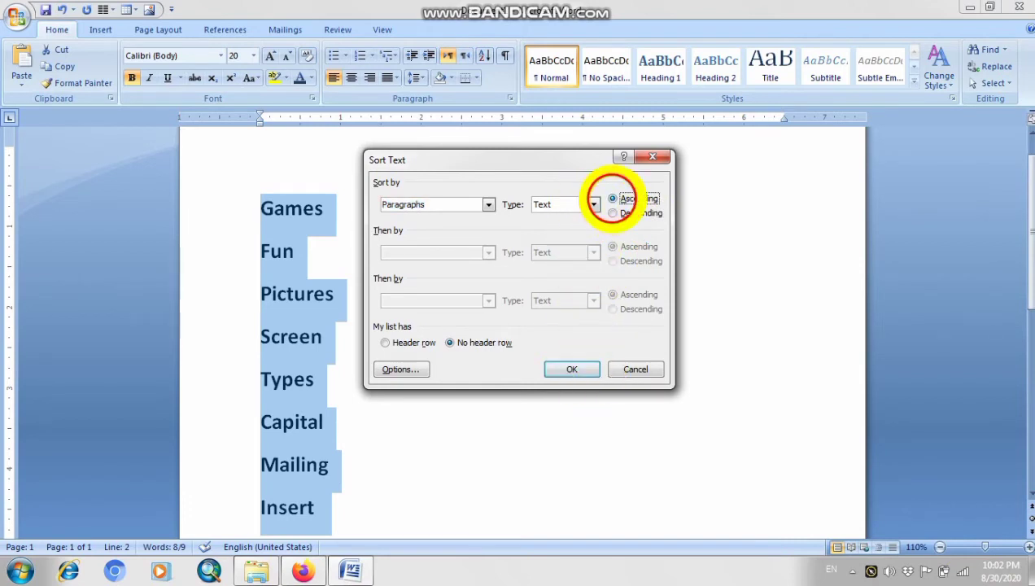
pyautogui.click(579, 367)
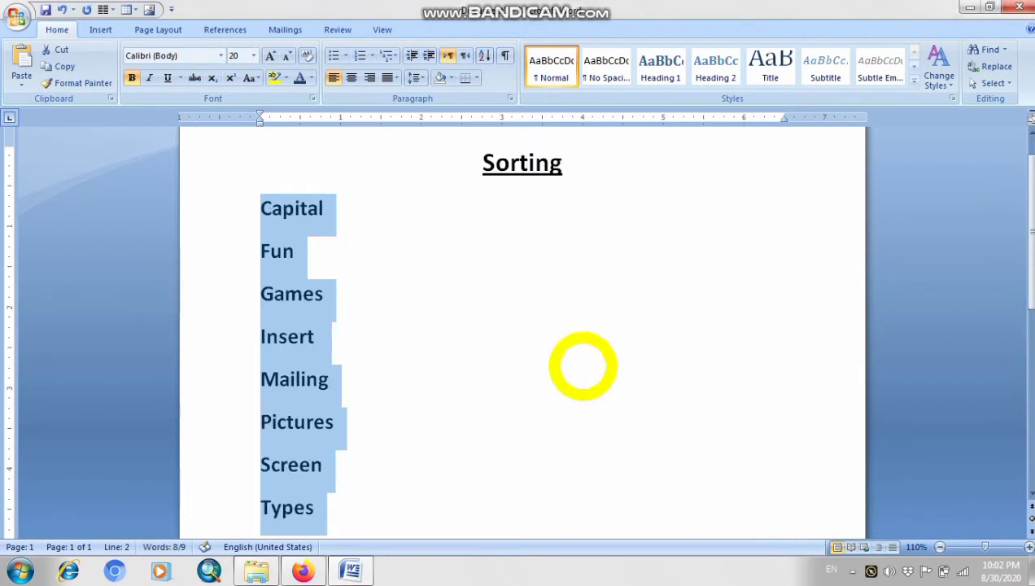
# Add the word Pictures on a new line below Types at the end of the list.
pyautogui.scroll(-1, 350, 435)
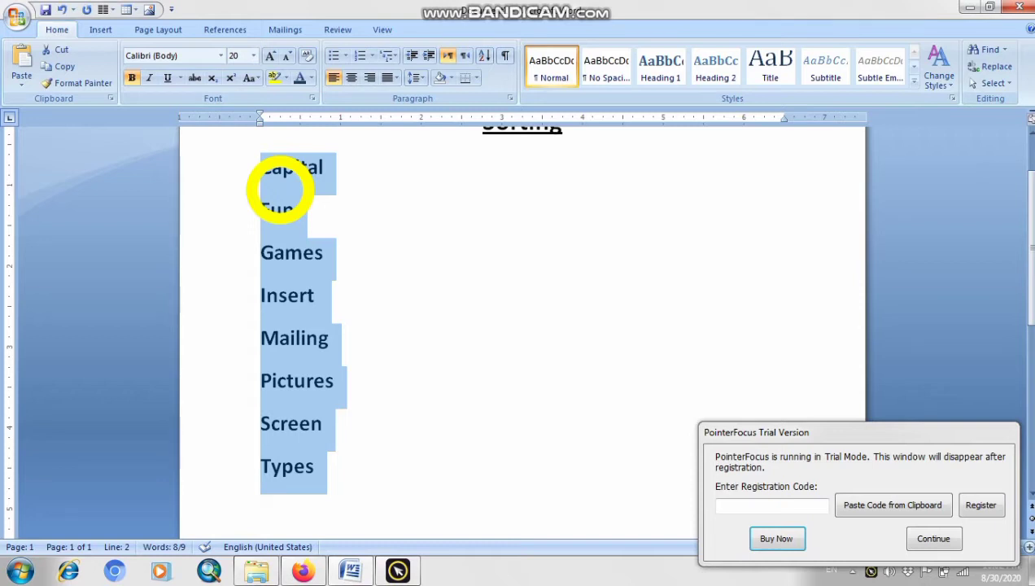
pyautogui.click(362, 479)
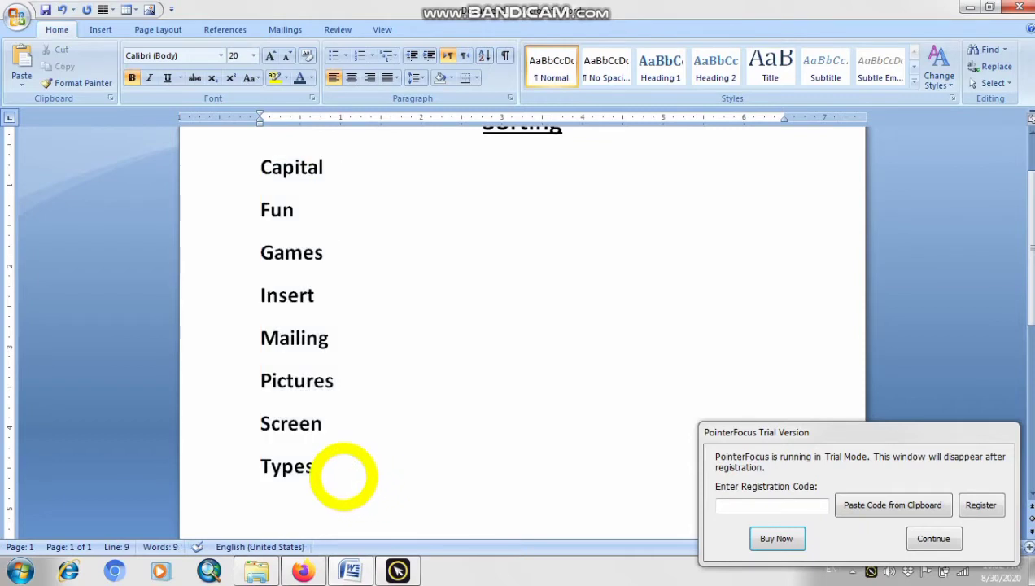
pyautogui.click(344, 476)
pyautogui.press('Return')
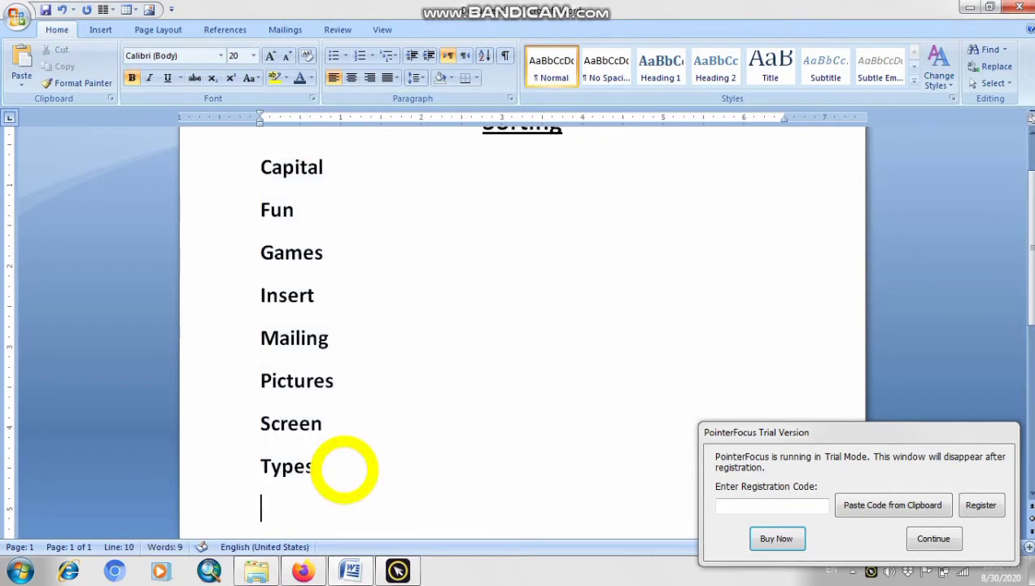
pyautogui.press('Up')
pyautogui.write('pict')
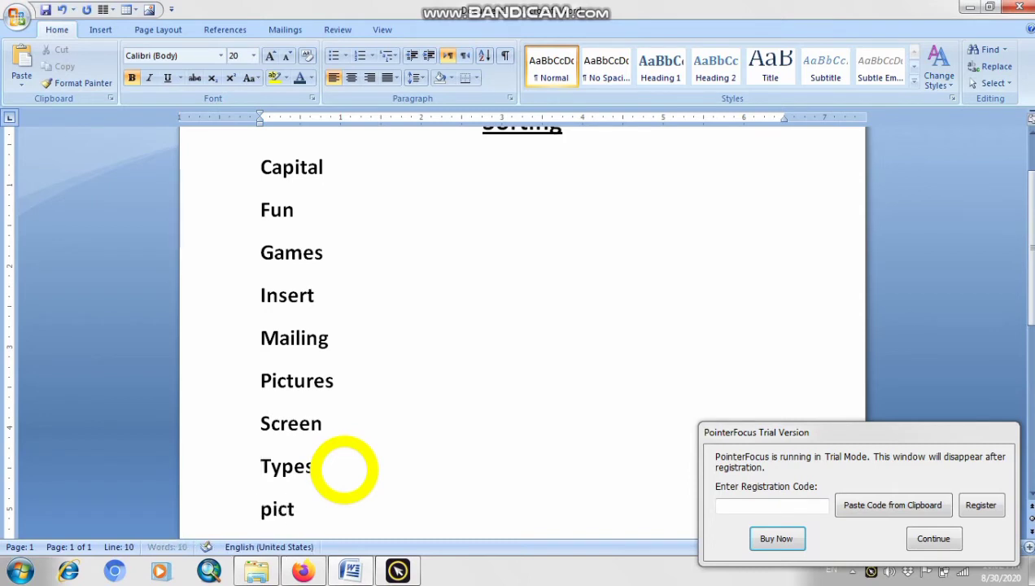
pyautogui.write('ures')
pyautogui.press('Return')
# Continue the list with Styles, Format, Painter, Zoom and clipboard, each on its own line.
pyautogui.scroll(-2, 344, 469)
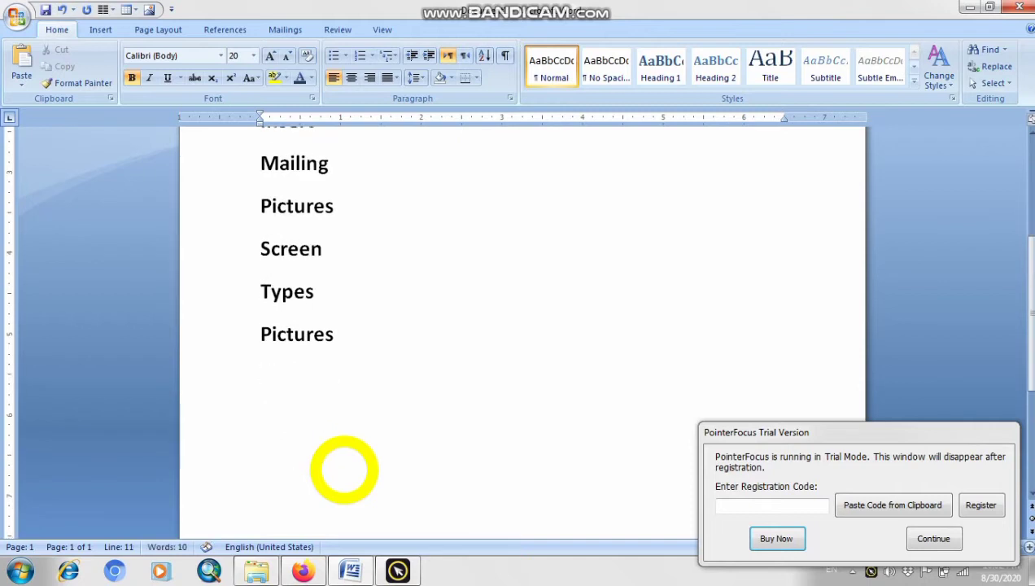
pyautogui.write('styles')
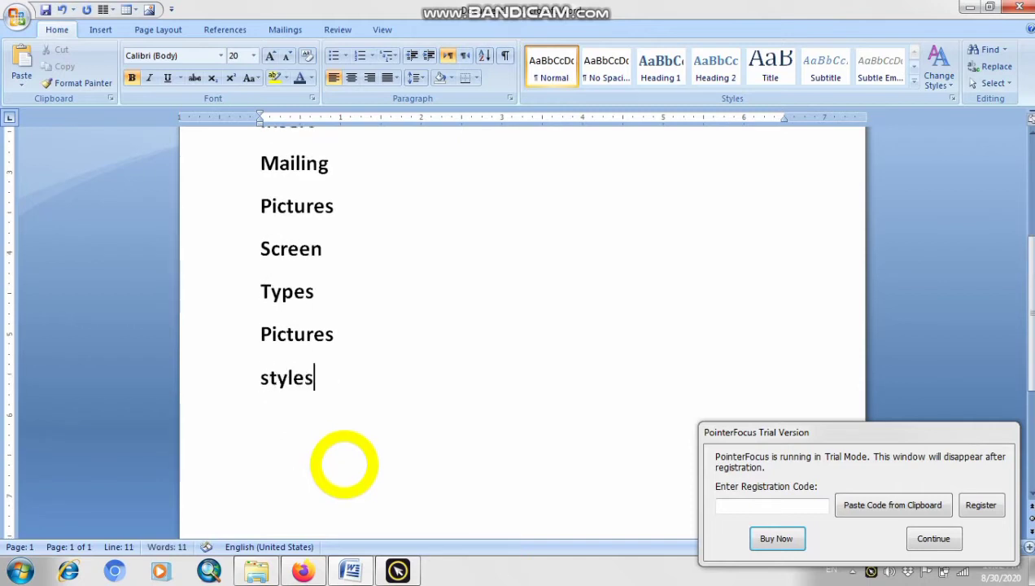
pyautogui.press('Return')
pyautogui.write('format')
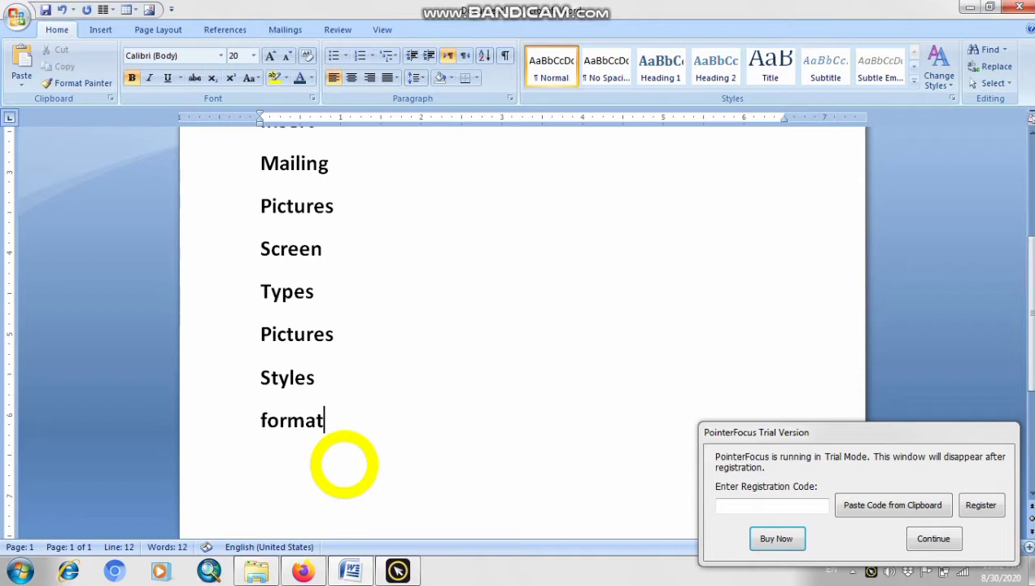
pyautogui.press('Return')
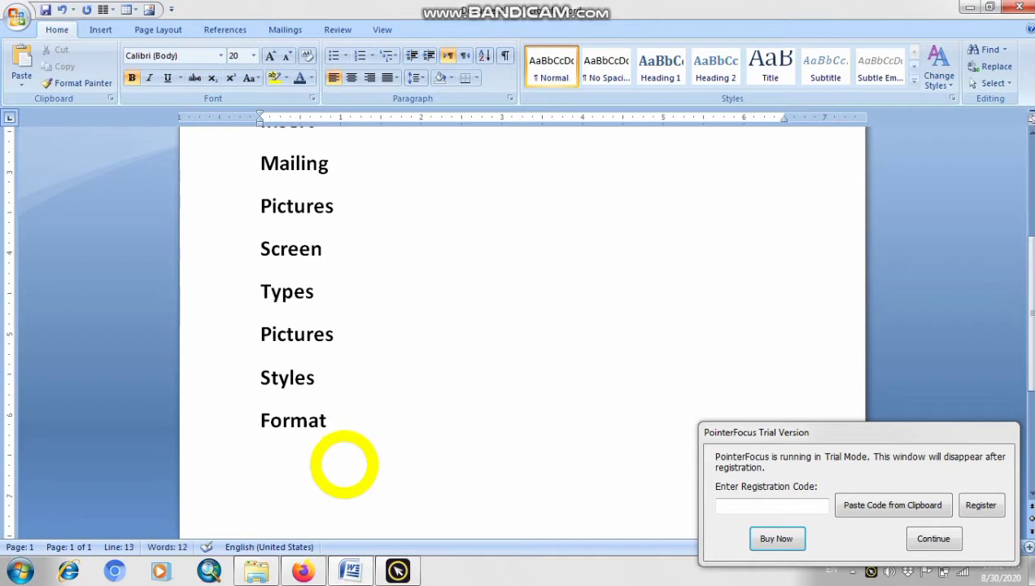
pyautogui.write('painter')
pyautogui.press('Return')
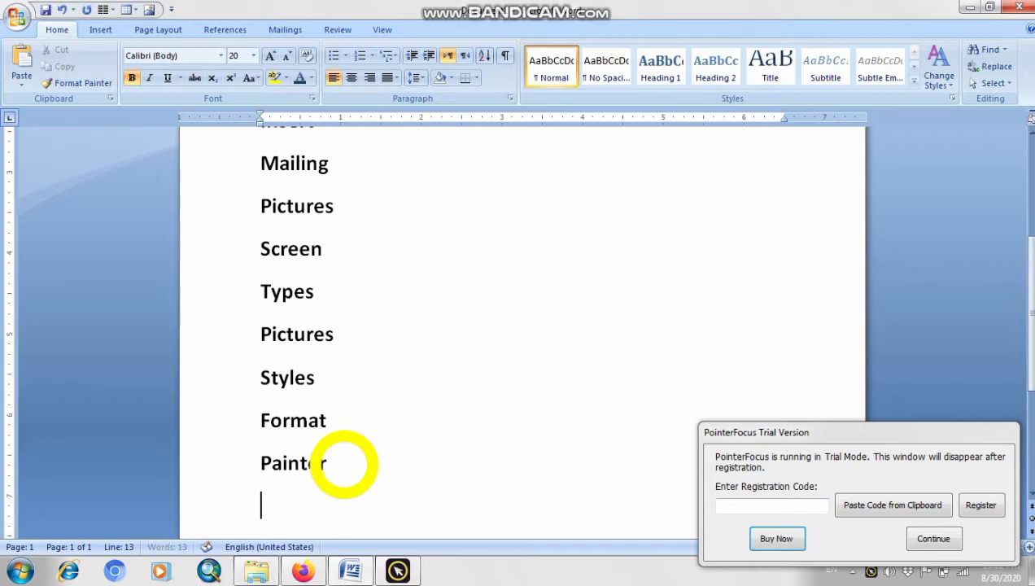
pyautogui.write('zoom')
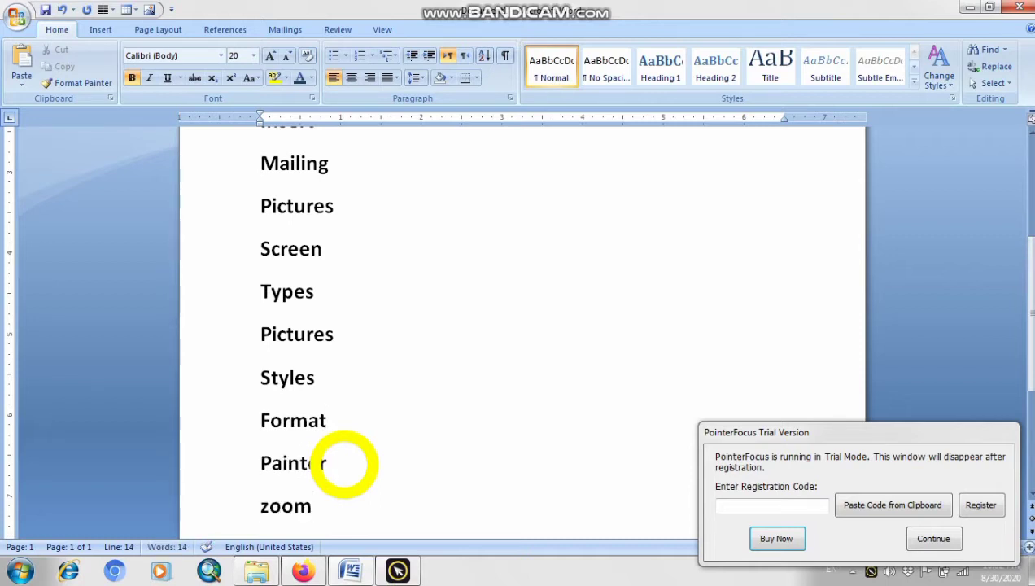
pyautogui.press('Return')
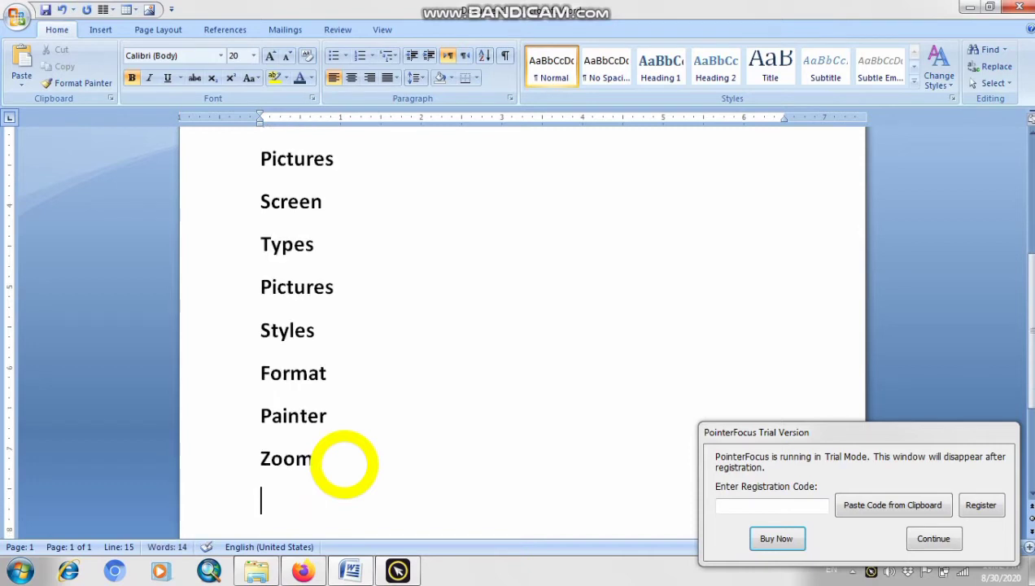
pyautogui.write('clipboard')
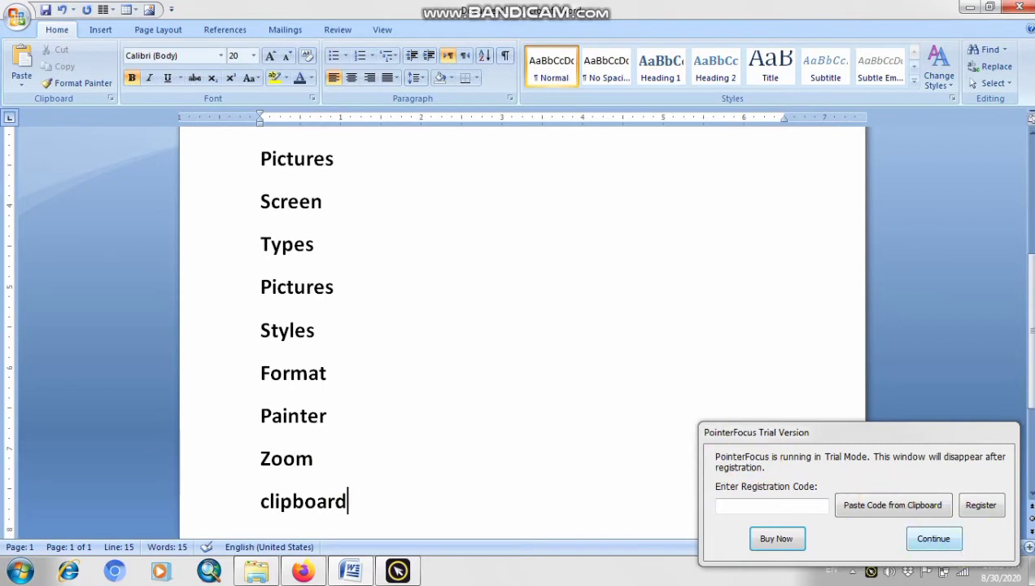
# Dismiss the PointerFocus trial notice and zoom the document out to 60% to fit the whole list.
pyautogui.click(935, 539)
pyautogui.click(939, 547)
pyautogui.click(939, 547)
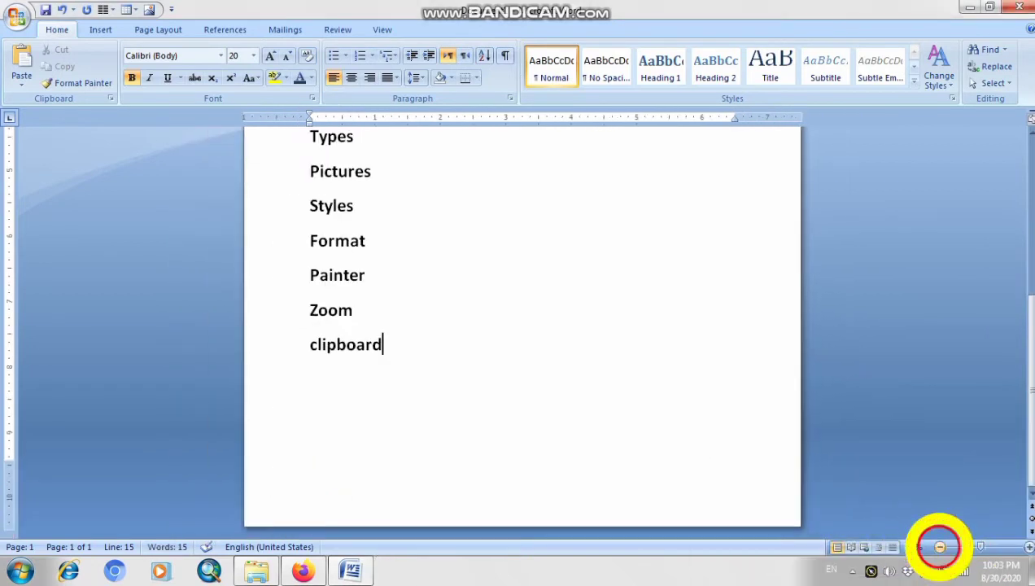
pyautogui.click(940, 547)
pyautogui.scroll(1, 628, 453)
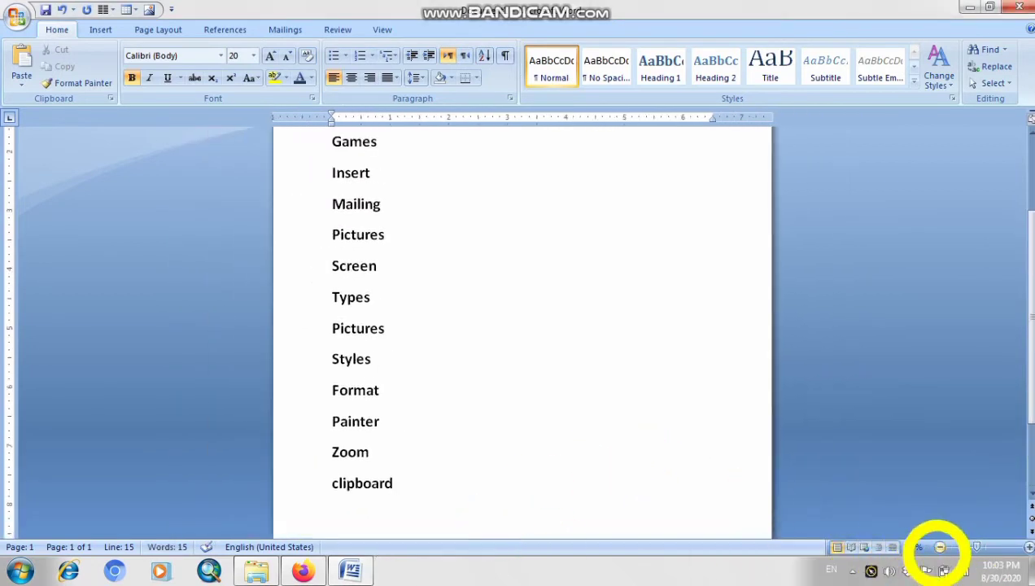
pyautogui.click(938, 548)
pyautogui.scroll(1, 545, 473)
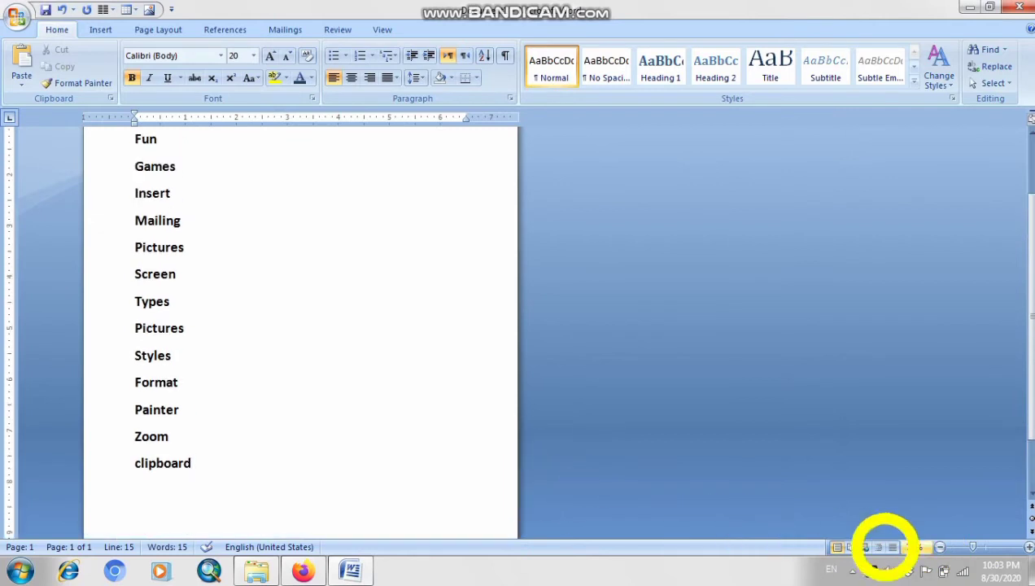
pyautogui.click(940, 547)
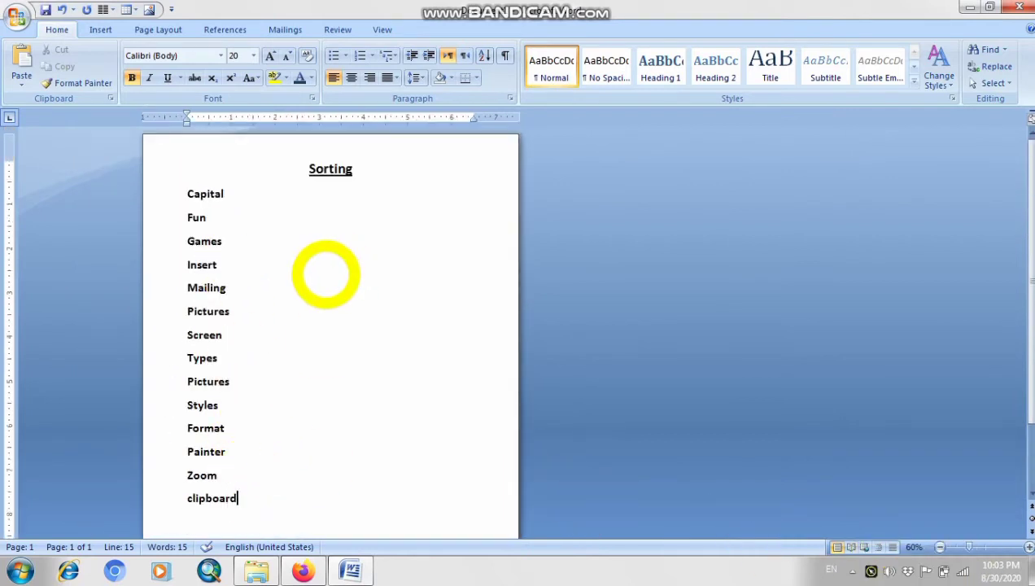
# Sort the whole word list from Capital to clipboard by paragraphs as text in descending order, with no header row.
pyautogui.click(242, 499)
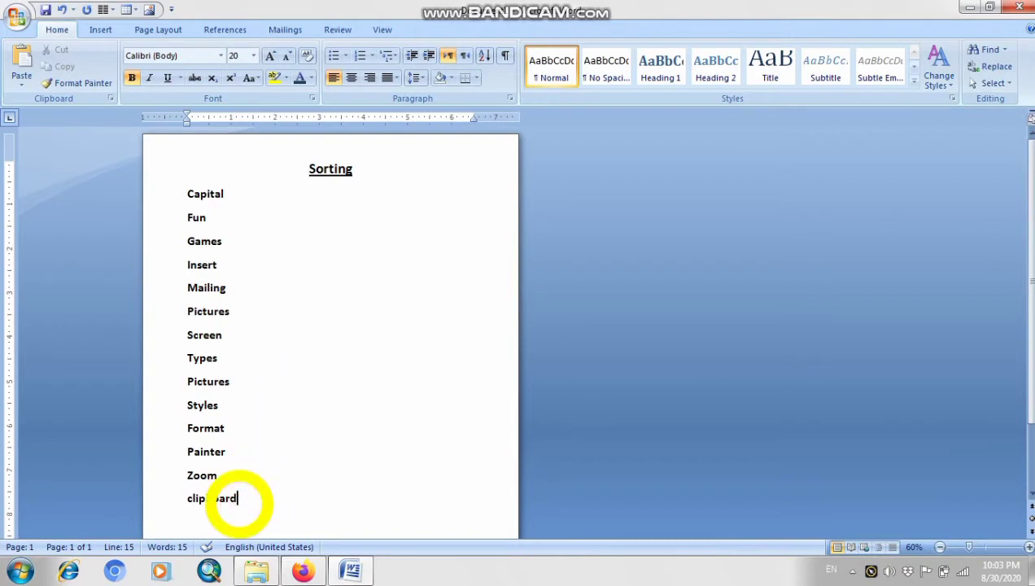
pyautogui.moveTo(265, 507); pyautogui.dragTo(185, 204)
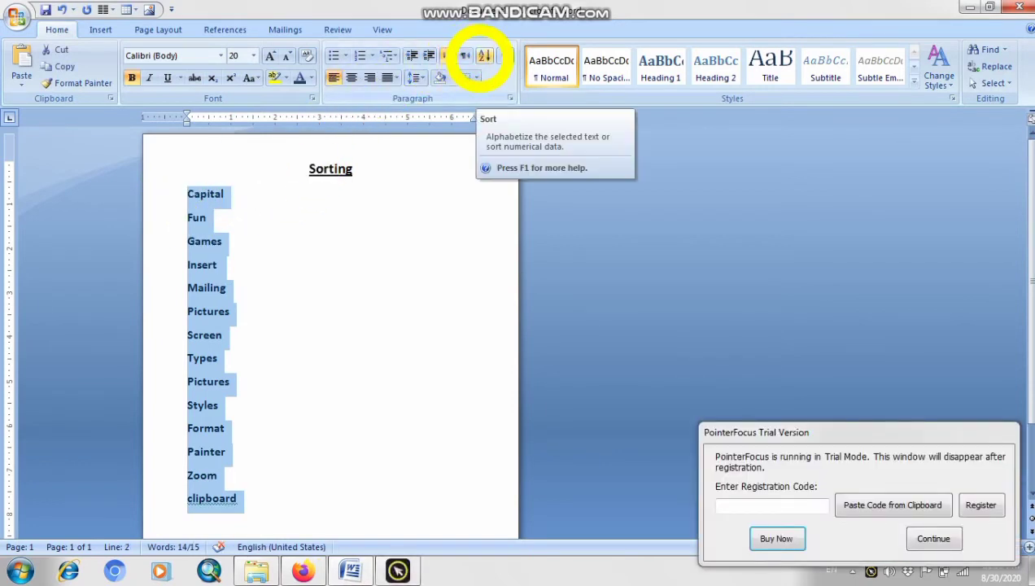
pyautogui.click(484, 56)
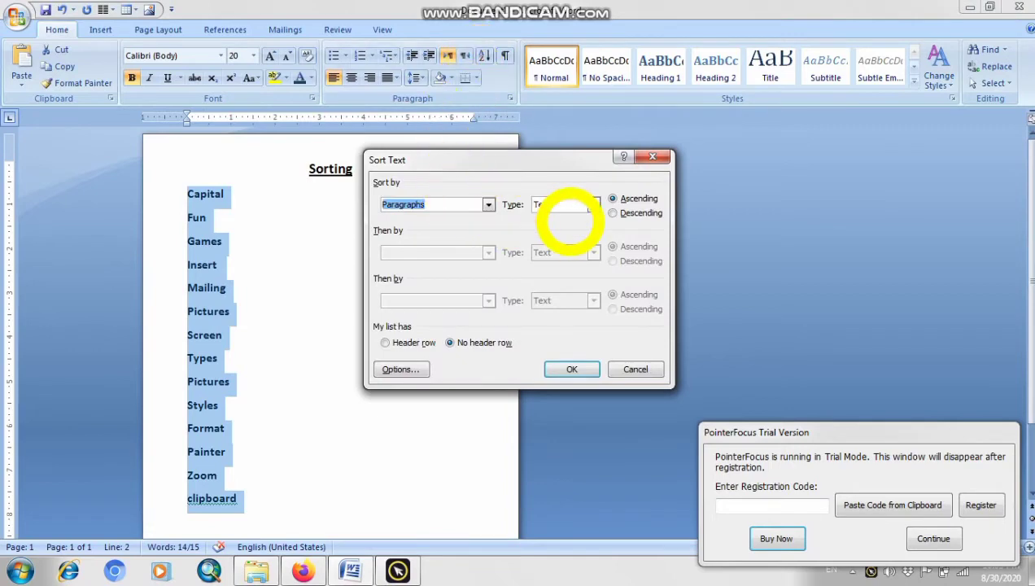
pyautogui.click(488, 204)
pyautogui.click(488, 204)
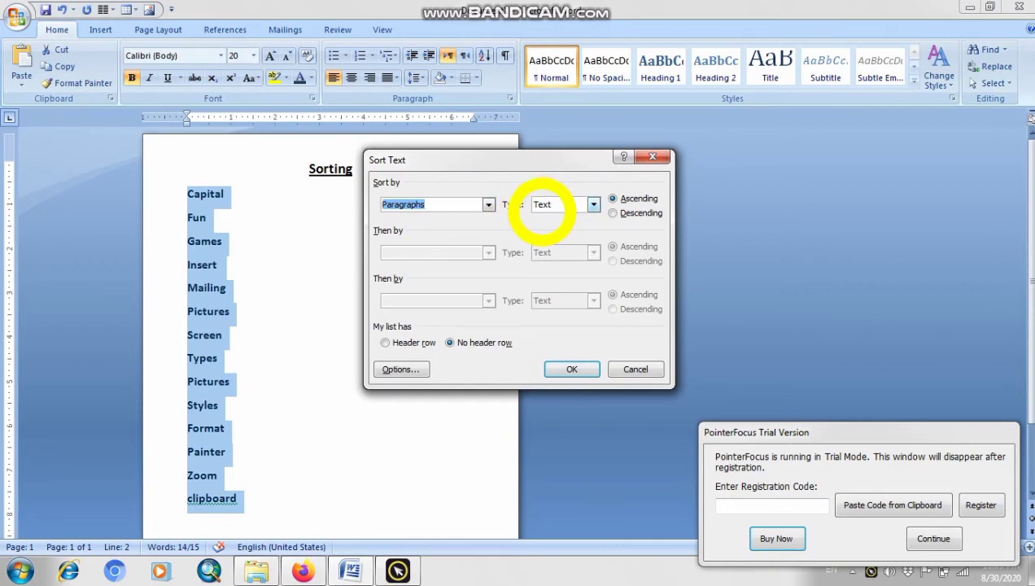
pyautogui.click(594, 204)
pyautogui.click(594, 204)
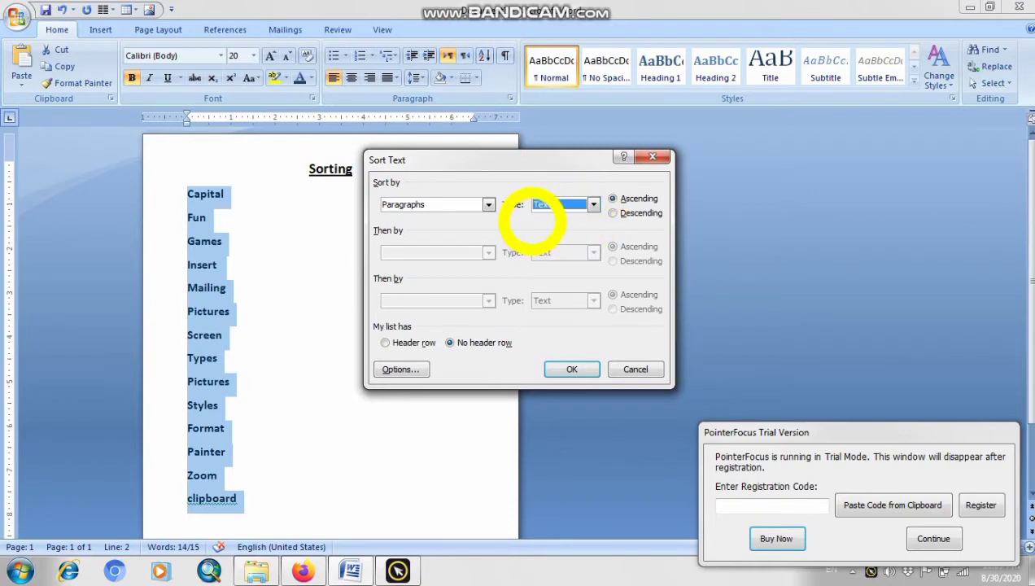
pyautogui.click(594, 205)
pyautogui.click(594, 204)
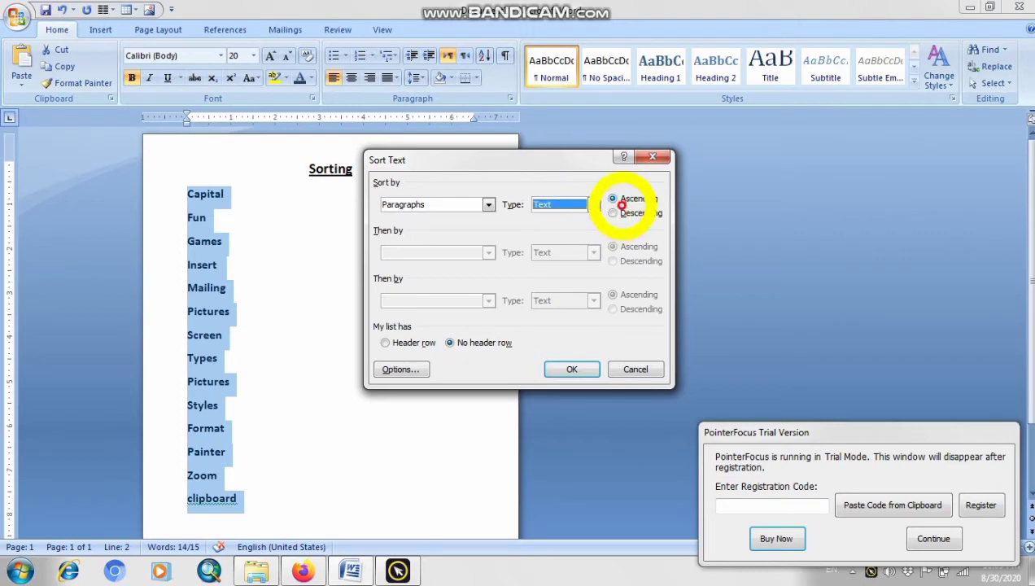
pyautogui.click(633, 213)
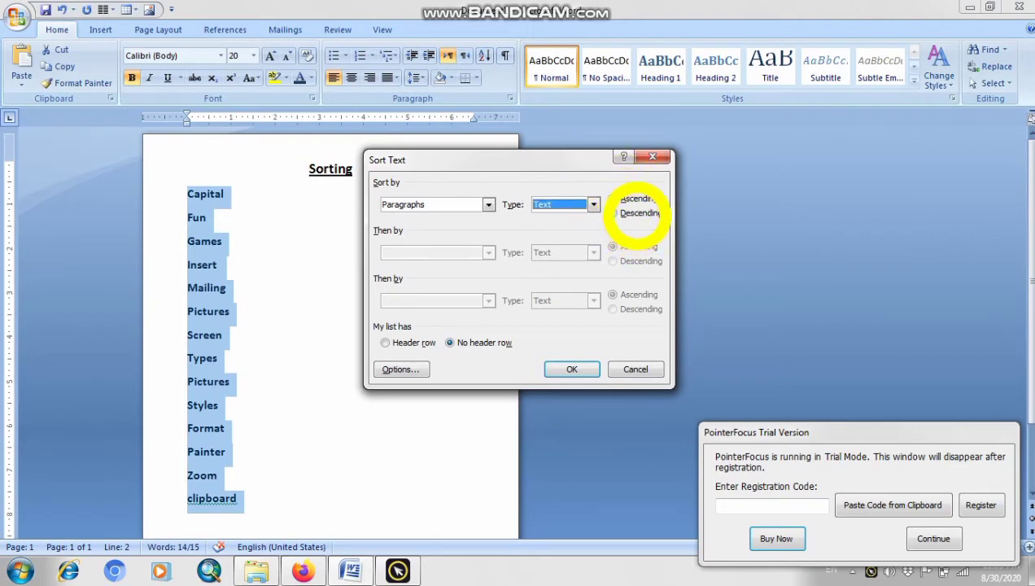
pyautogui.click(636, 214)
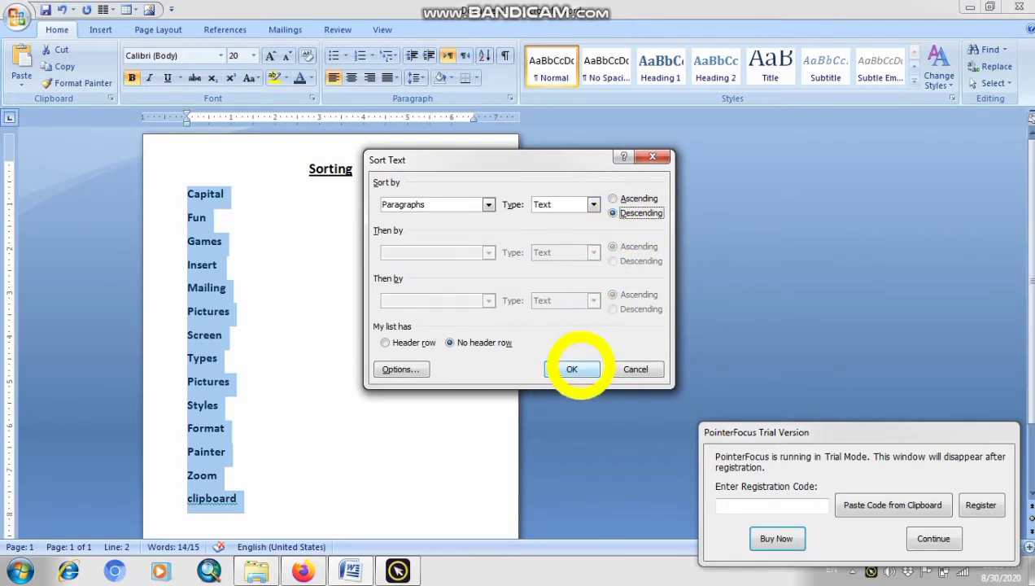
pyautogui.click(572, 370)
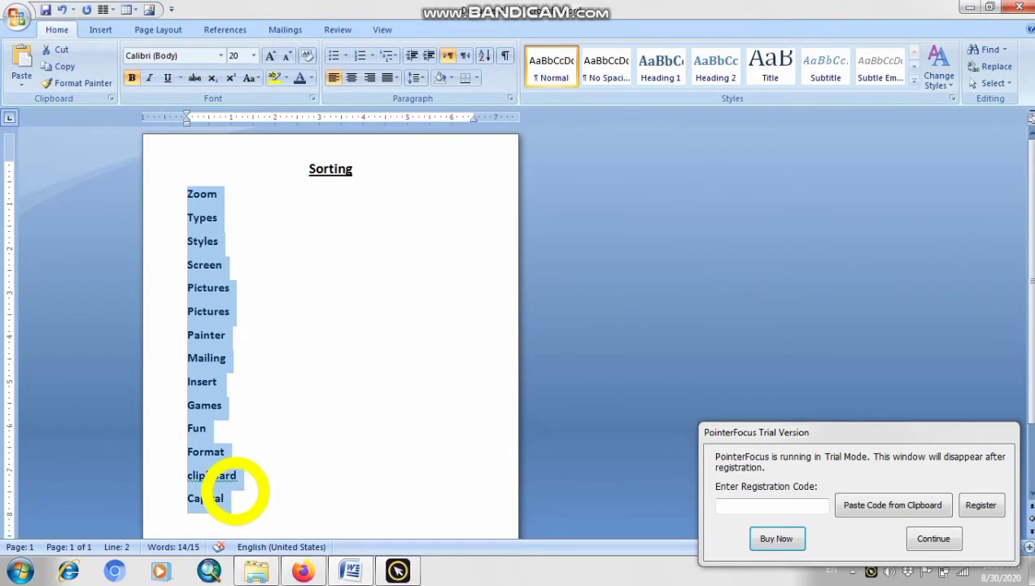
# Correct the list entry clipboard to Clipboard with a capital C and dismiss the PointerFocus trial notice.
pyautogui.click(266, 490)
pyautogui.click(236, 475)
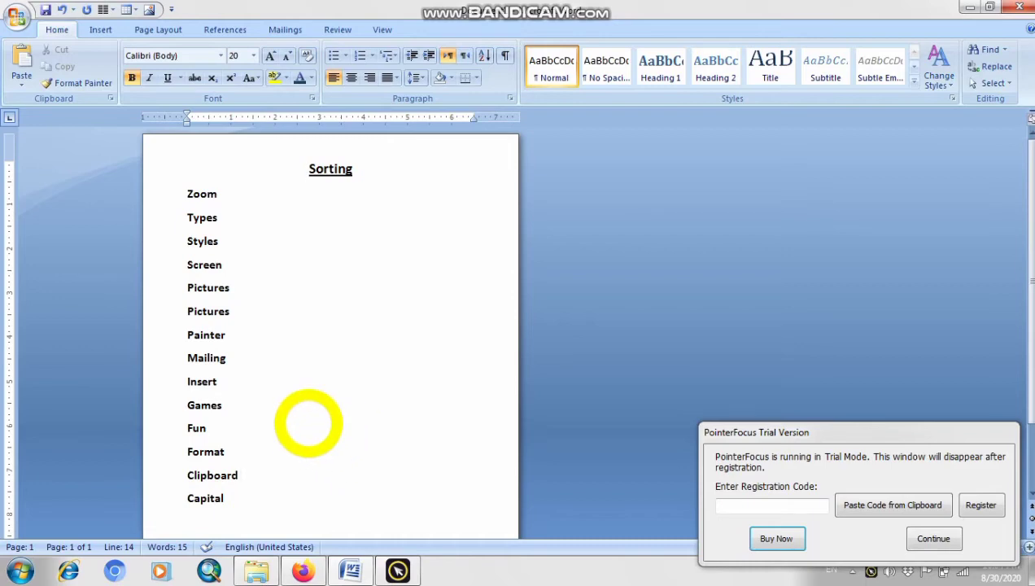
pyautogui.click(933, 538)
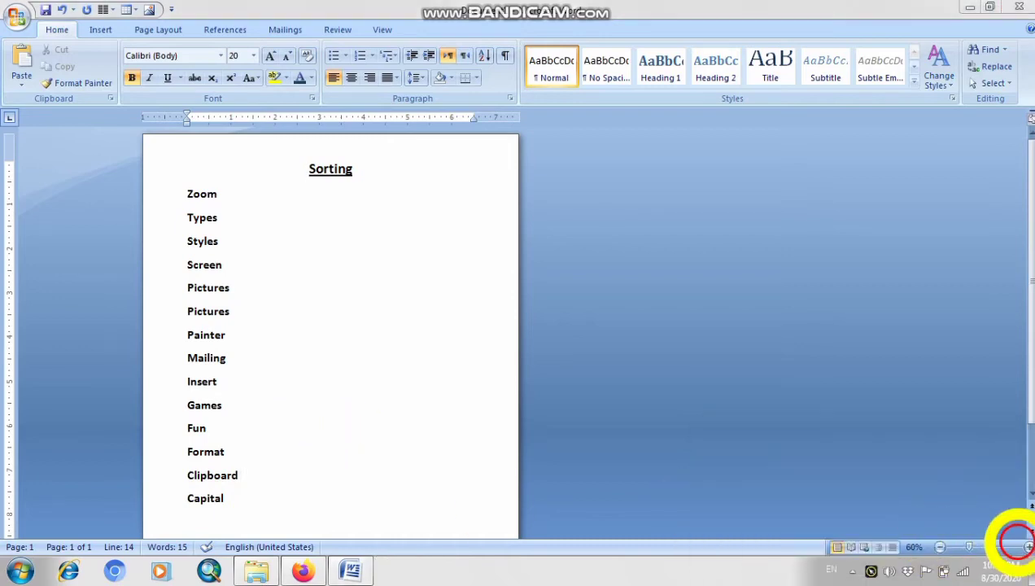
# Zoom the document in to 100% and look over the sorted word list from Zoom to Capital.
pyautogui.click(1028, 547)
pyautogui.click(1028, 547)
pyautogui.click(1028, 547)
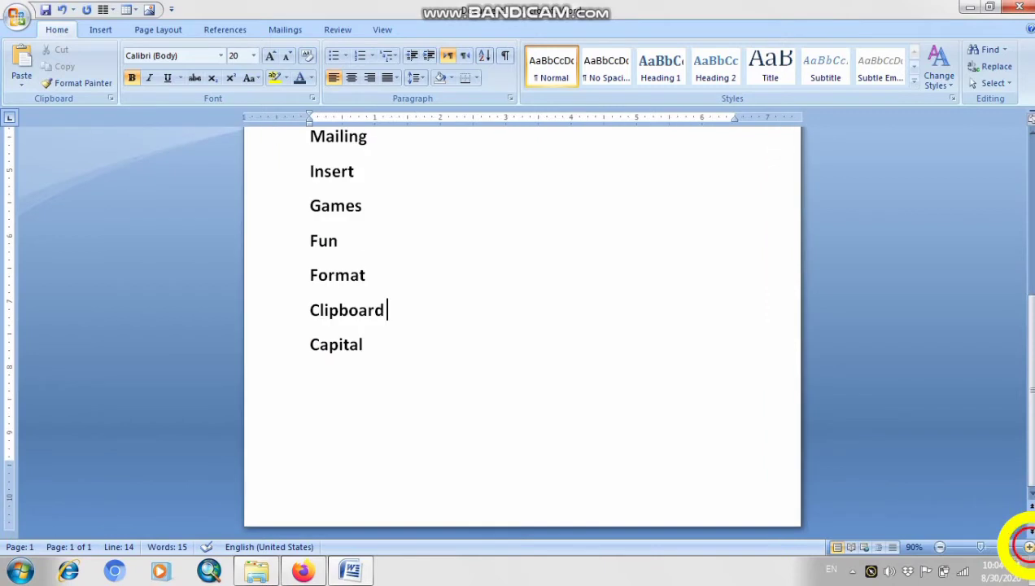
pyautogui.click(1029, 547)
pyautogui.scroll(5, 456, 419)
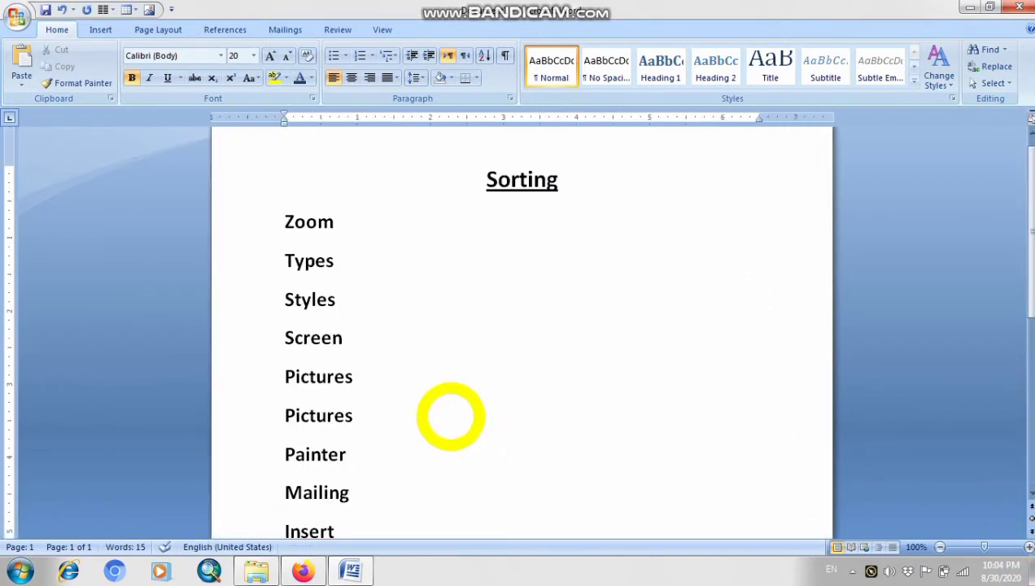
pyautogui.scroll(-2, 415, 382)
pyautogui.scroll(-2, 391, 399)
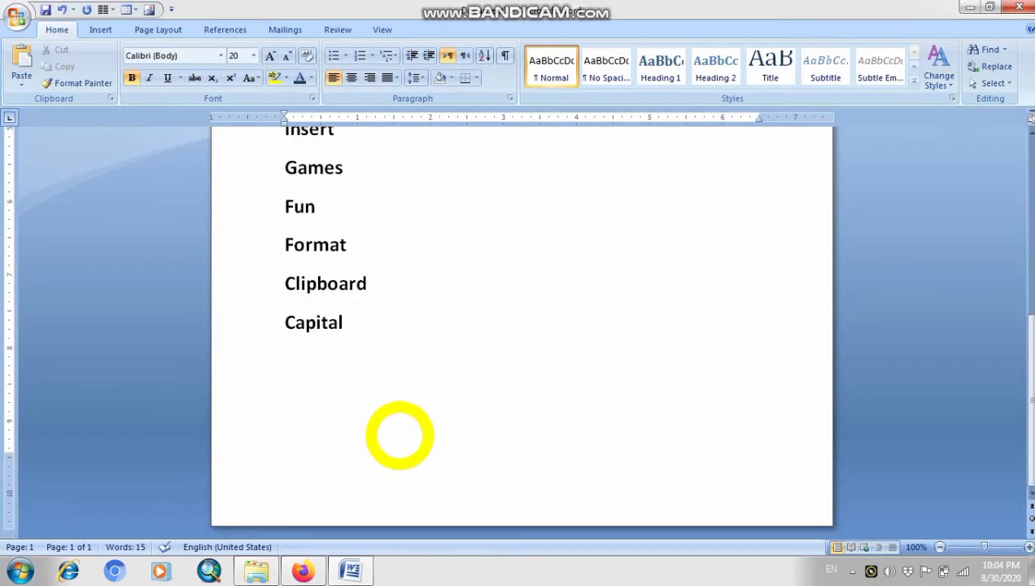
# Add blank lines below Capital until a second page starts and place the cursor on that page's first line.
pyautogui.click(407, 403)
pyautogui.press('Return')
pyautogui.press('Return')
pyautogui.press('Return')
pyautogui.press('Return')
pyautogui.press('Return')
pyautogui.press('Return')
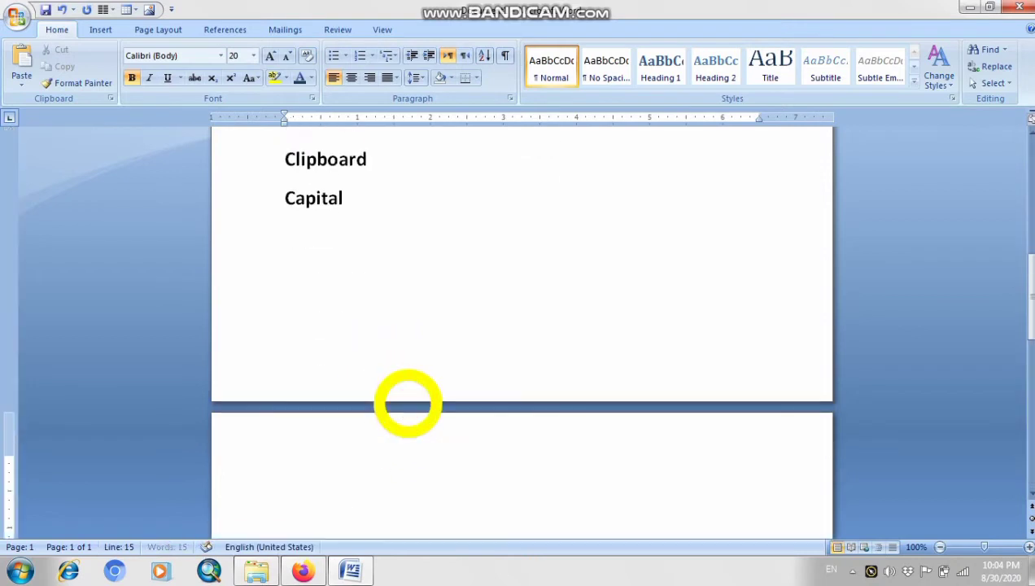
pyautogui.scroll(-5, 407, 403)
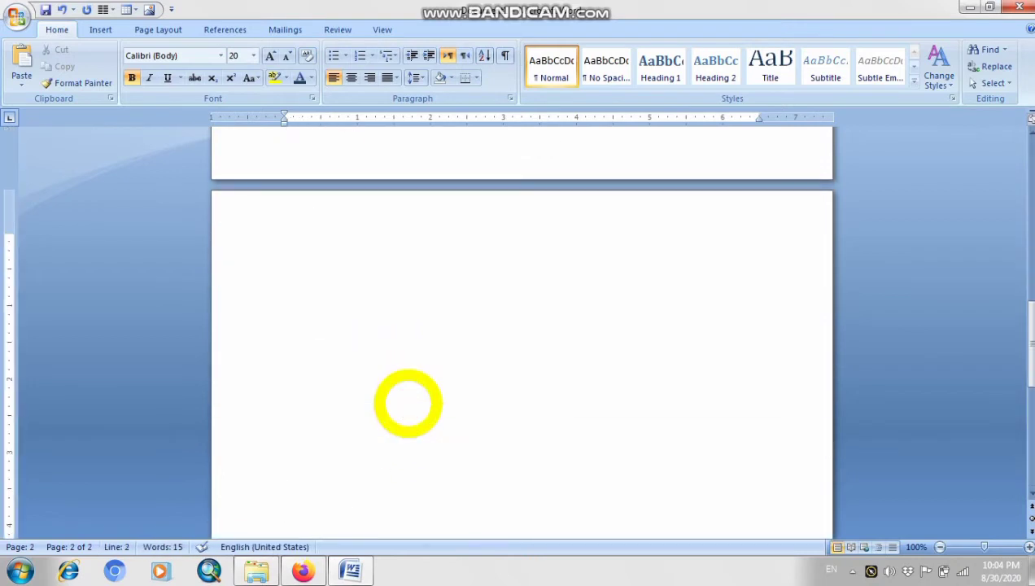
pyautogui.scroll(1, 313, 233)
pyautogui.click(298, 221)
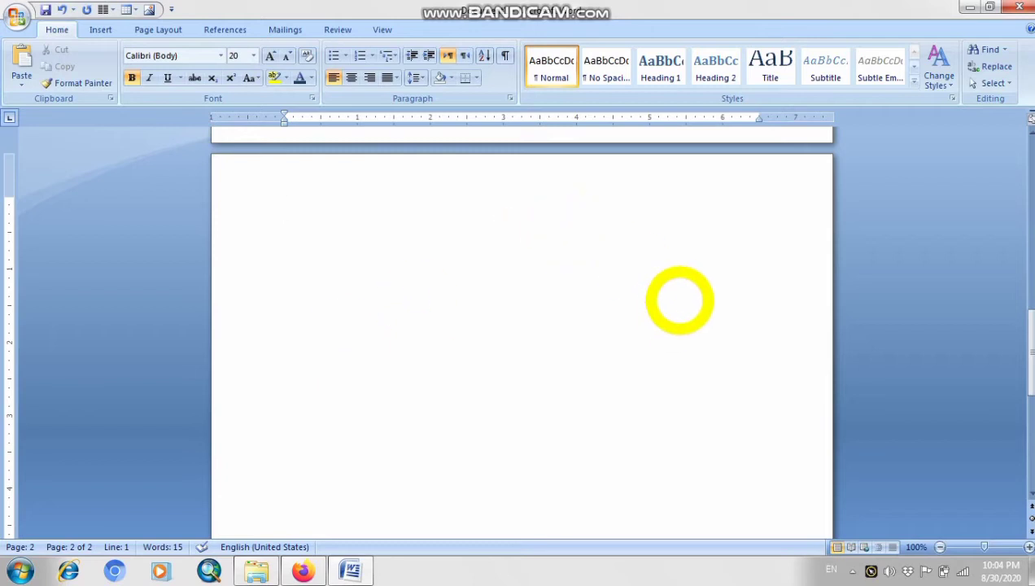
# Enter the numbers 9375, 345, 64, 234, 654, 234, 7567, 1, 234 and 345, each on its own line.
pyautogui.write('9375')
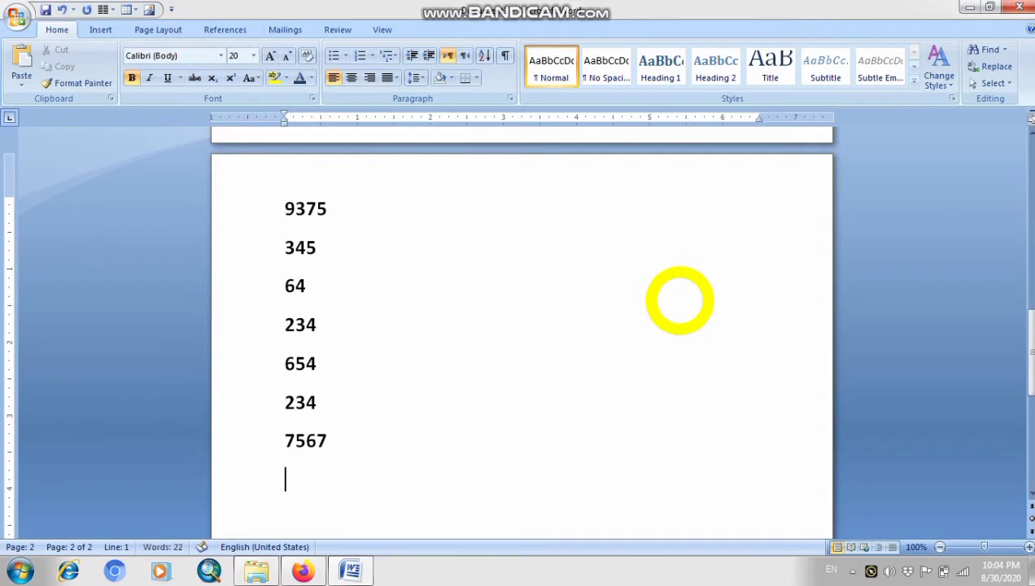
pyautogui.press('Up')
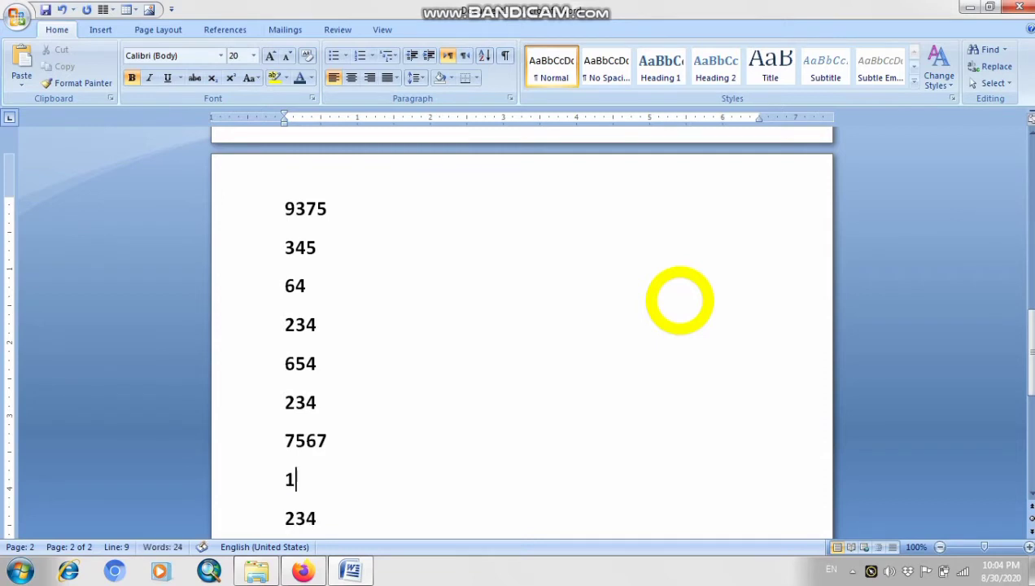
pyautogui.press('Down')
pyautogui.press('End')
pyautogui.press('Return')
pyautogui.write('345')
pyautogui.press('Return')
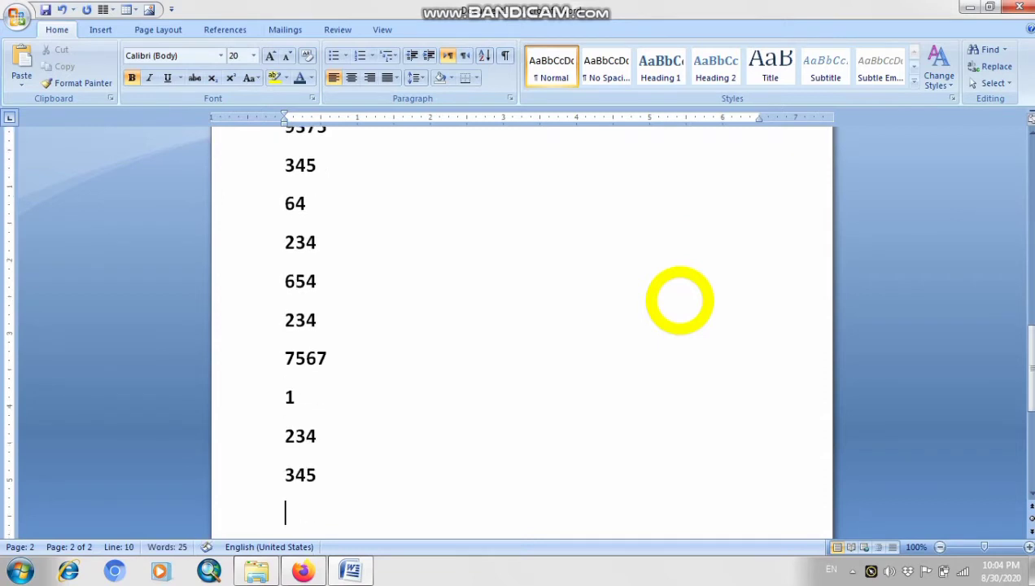
# Continue the number list with 45642, 6453 and 345, each on its own line.
pyautogui.write('45642')
pyautogui.press('Return')
pyautogui.write('6')
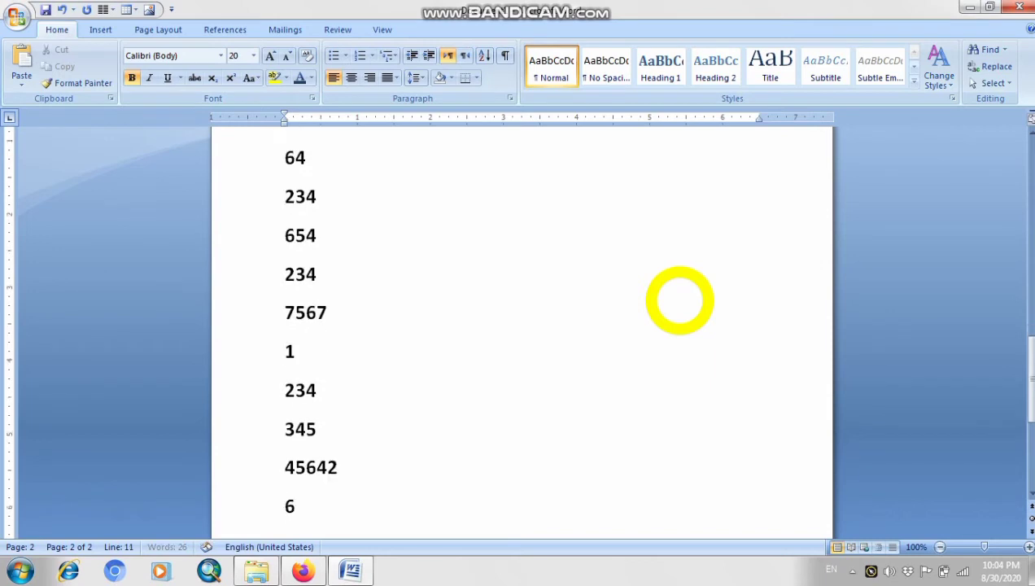
pyautogui.write('345')
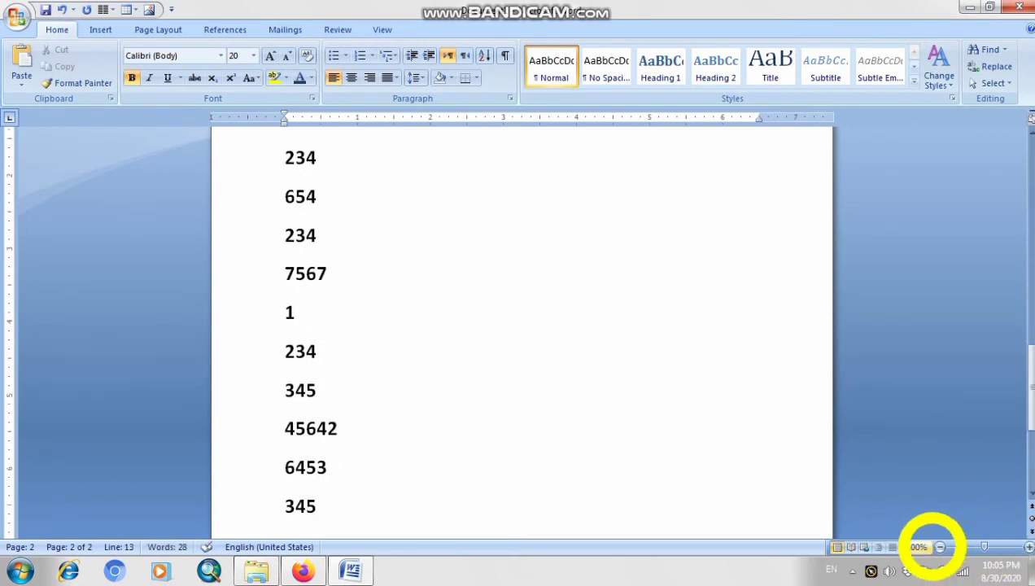
# Select the complete number list on the second page and start a sort on it.
pyautogui.click(940, 546)
pyautogui.click(939, 547)
pyautogui.click(940, 546)
pyautogui.click(939, 547)
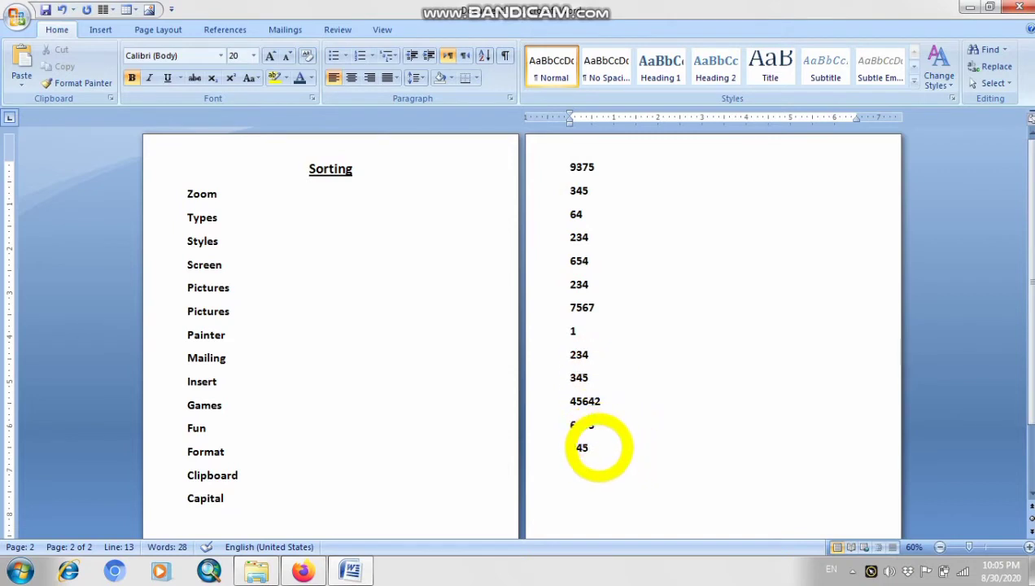
pyautogui.moveTo(592, 455); pyautogui.dragTo(558, 166)
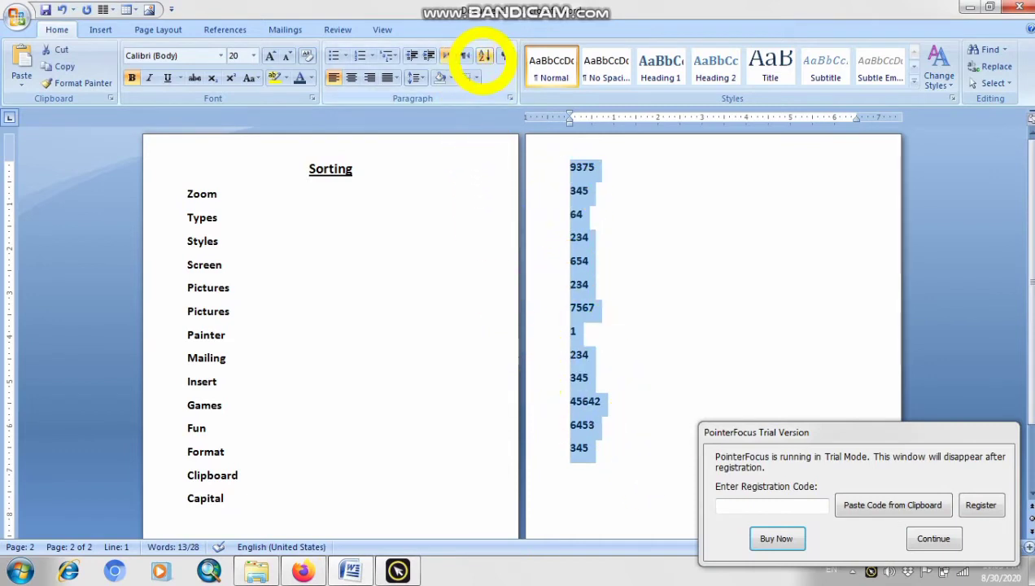
pyautogui.click(484, 57)
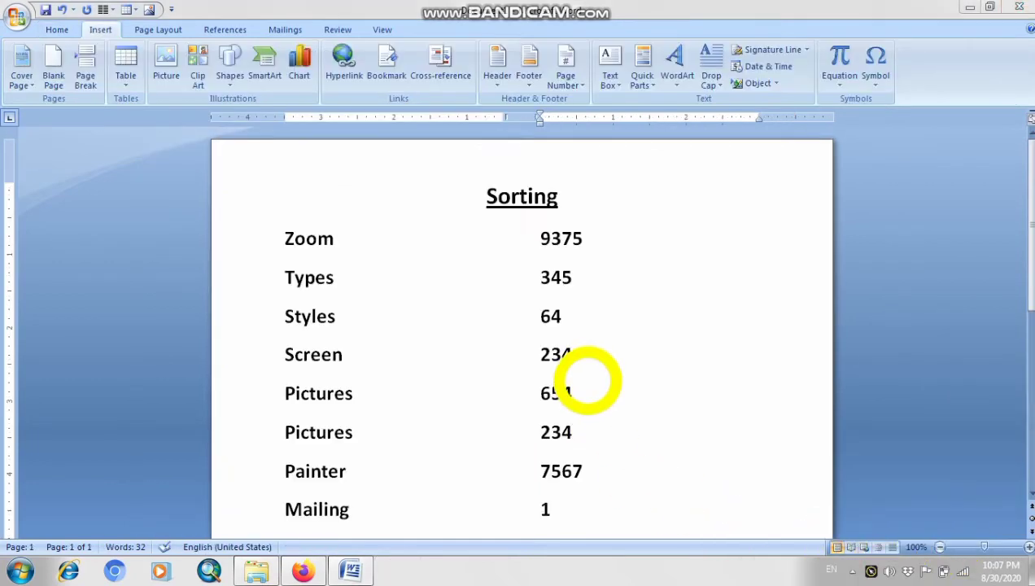
# Look through the two-column page from the Sorting heading down to the last entries of the number column.
pyautogui.click(440, 160)
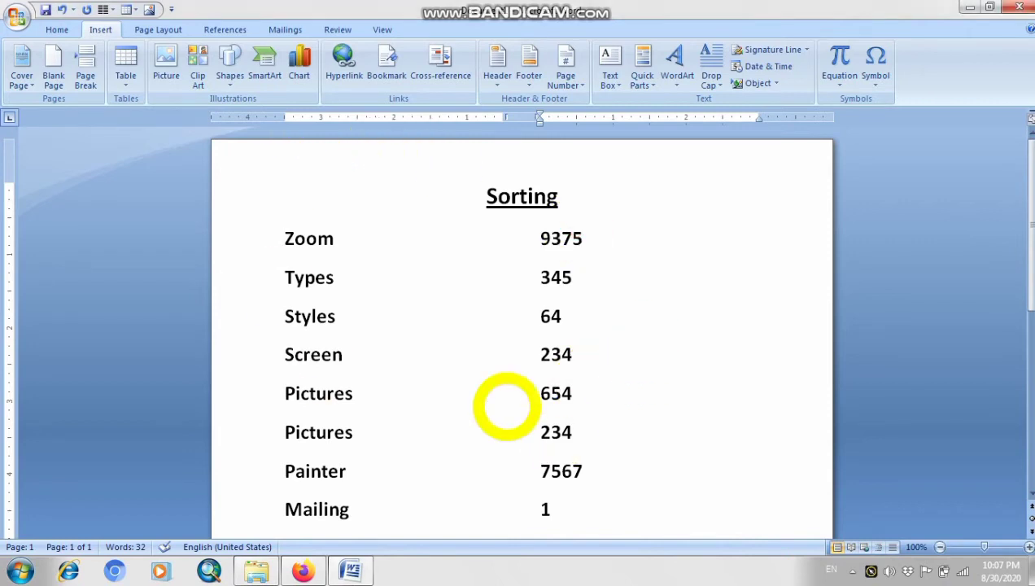
pyautogui.click(57, 29)
pyautogui.click(536, 259)
pyautogui.scroll(-3, 584, 240)
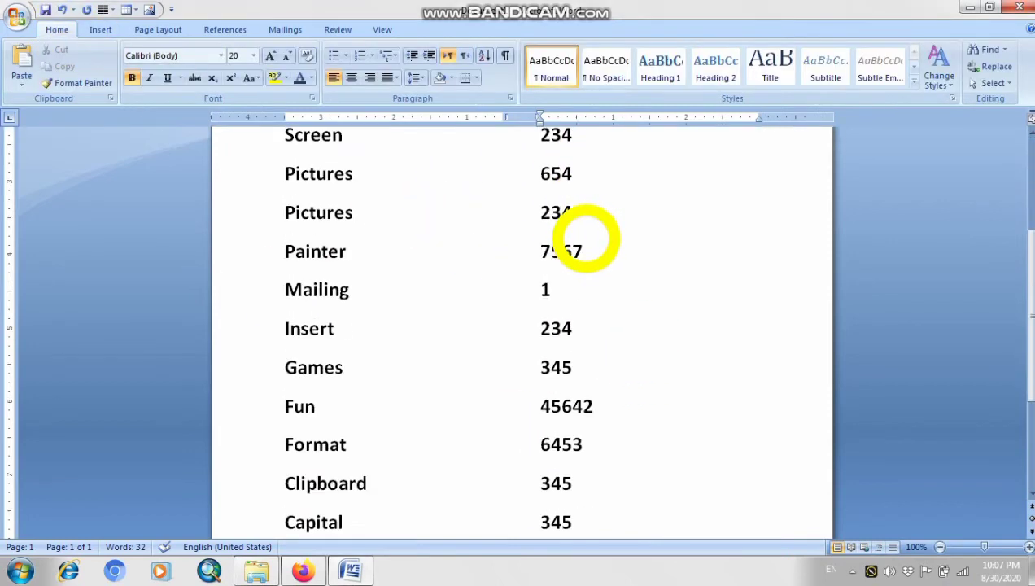
pyautogui.scroll(-3, 584, 244)
pyautogui.scroll(4, 570, 436)
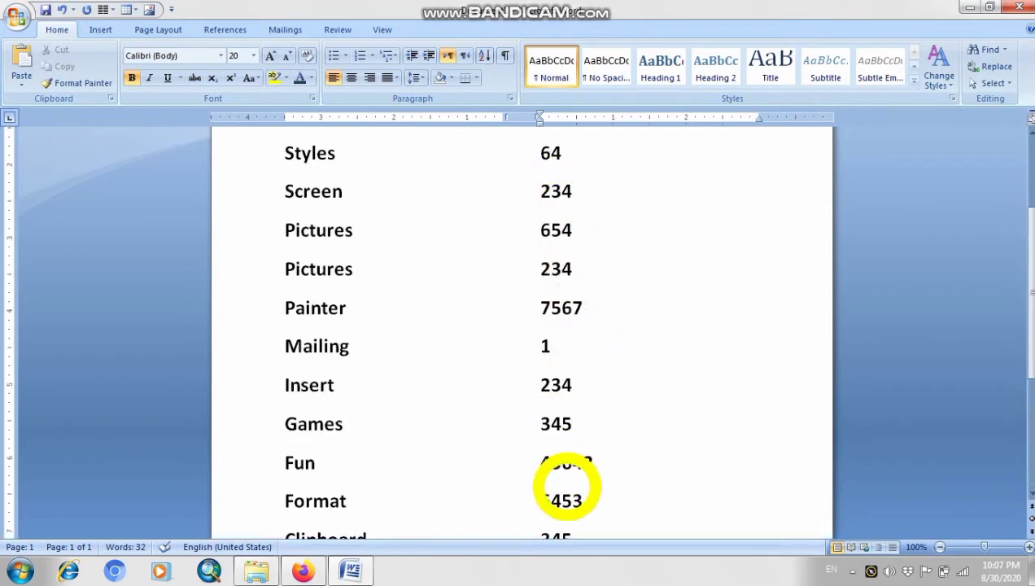
pyautogui.scroll(-2, 567, 490)
pyautogui.scroll(-2, 567, 491)
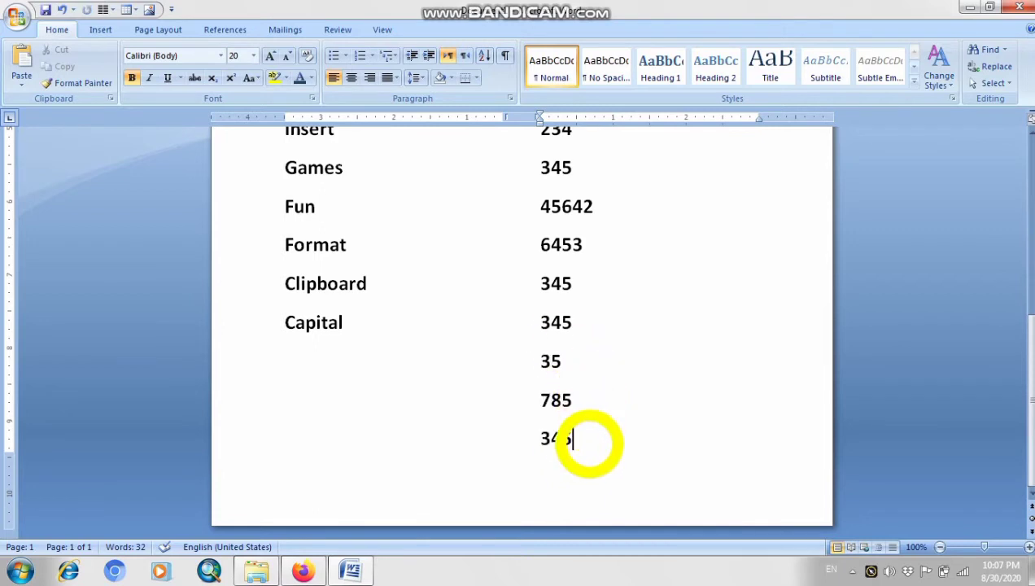
pyautogui.scroll(1, 577, 440)
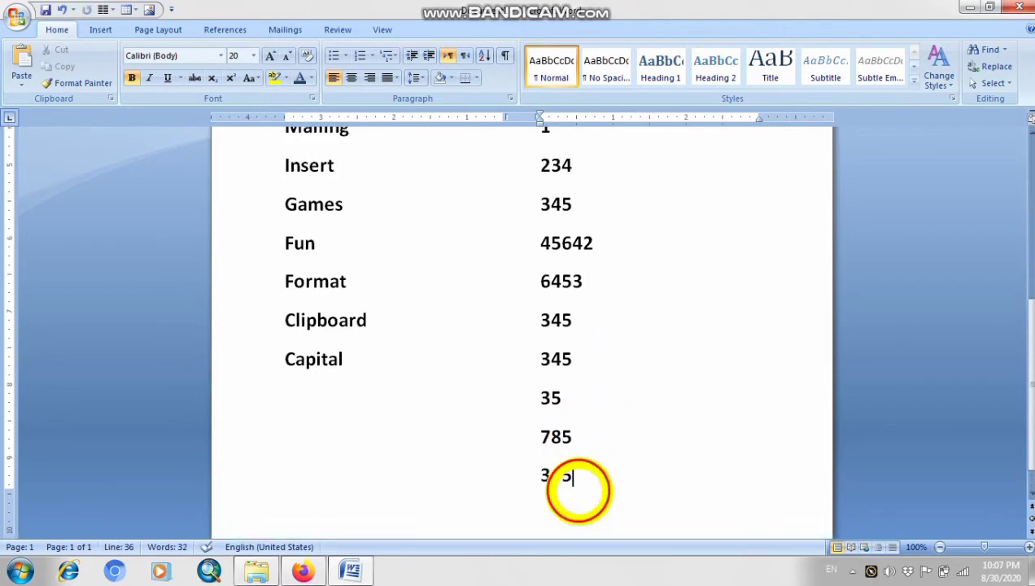
# Sort the number column by paragraphs as numbers in ascending order, with no header row, and dismiss the PointerFocus trial notice.
pyautogui.moveTo(583, 488); pyautogui.dragTo(518, 200)
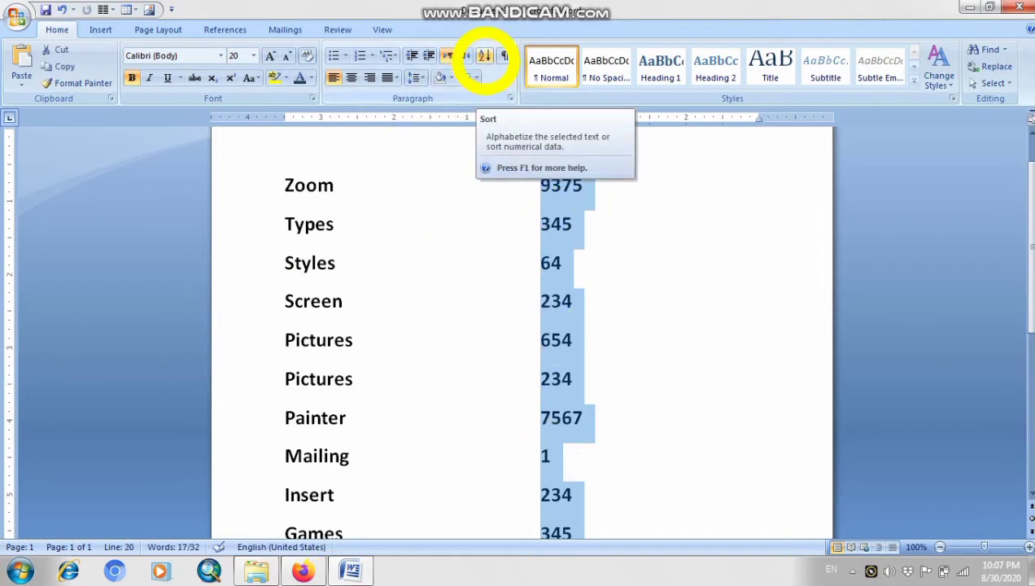
pyautogui.click(484, 55)
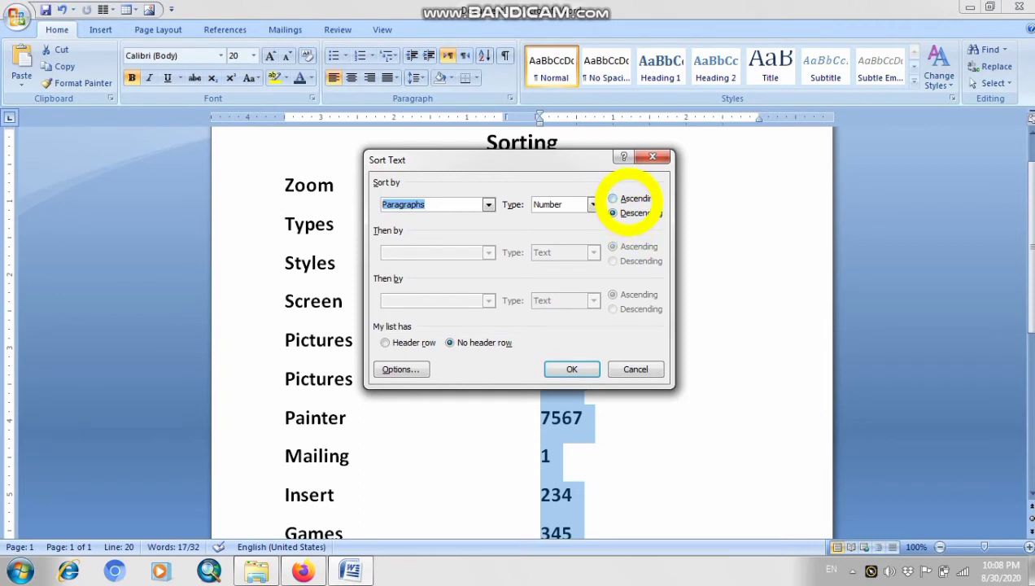
pyautogui.click(630, 199)
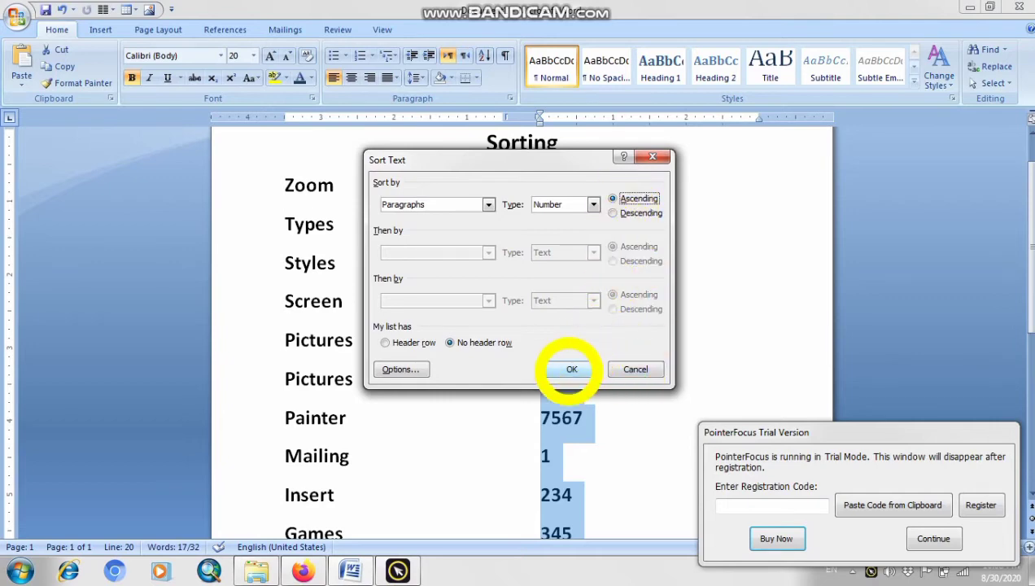
pyautogui.click(571, 368)
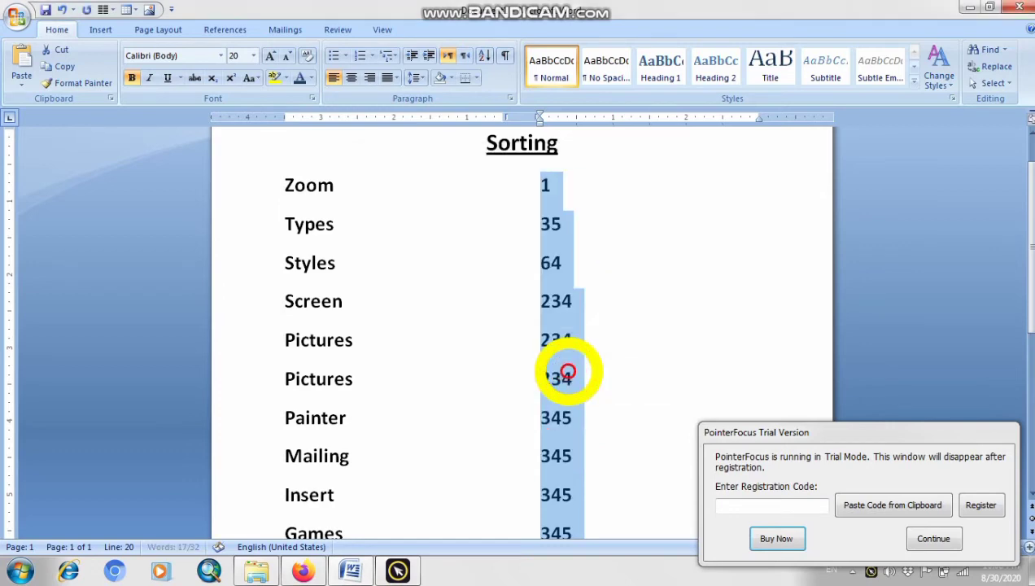
pyautogui.click(933, 538)
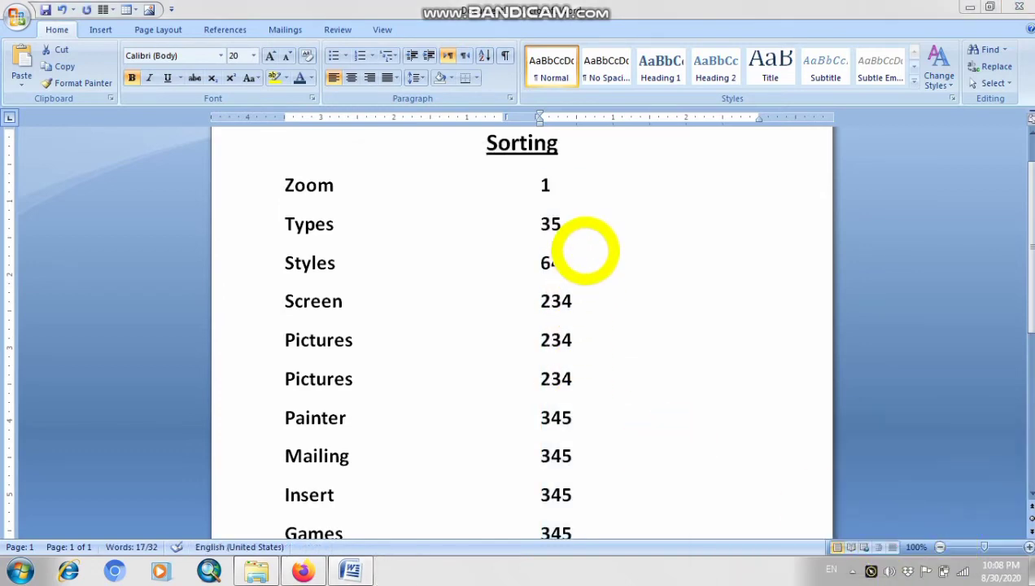
# Review the sorted number column from its first entry down to the last, highlighting the smallest and the largest number.
pyautogui.moveTo(586, 251); pyautogui.dragTo(600, 413)
pyautogui.scroll(5, 599, 413)
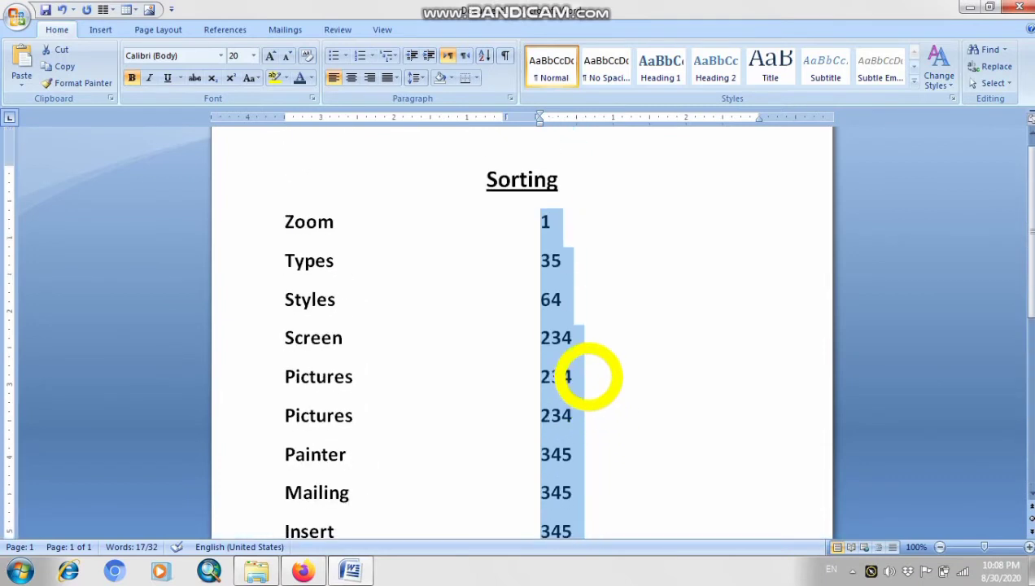
pyautogui.moveTo(570, 227); pyautogui.dragTo(605, 243)
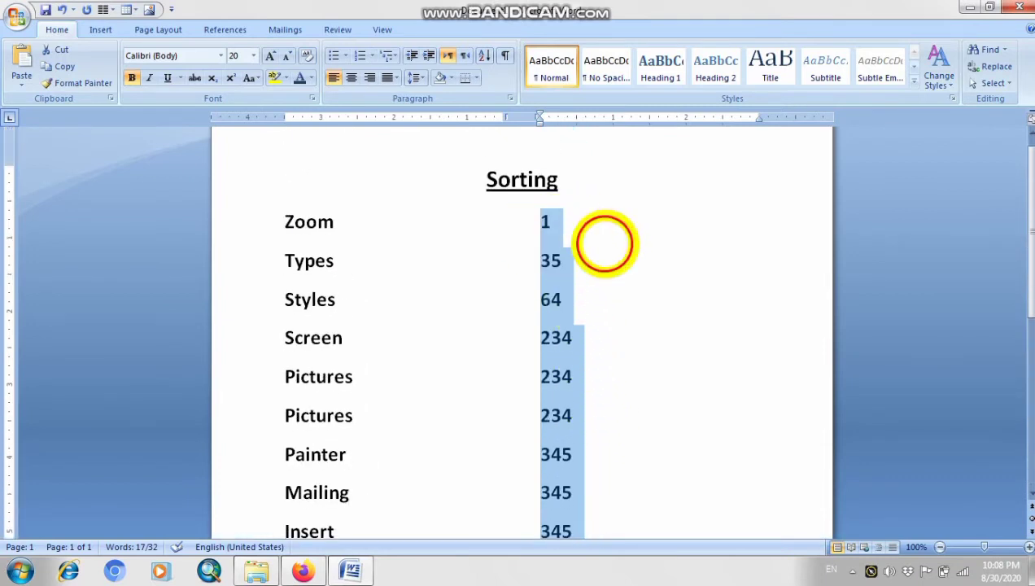
pyautogui.click(574, 236)
pyautogui.moveTo(537, 222); pyautogui.dragTo(568, 234)
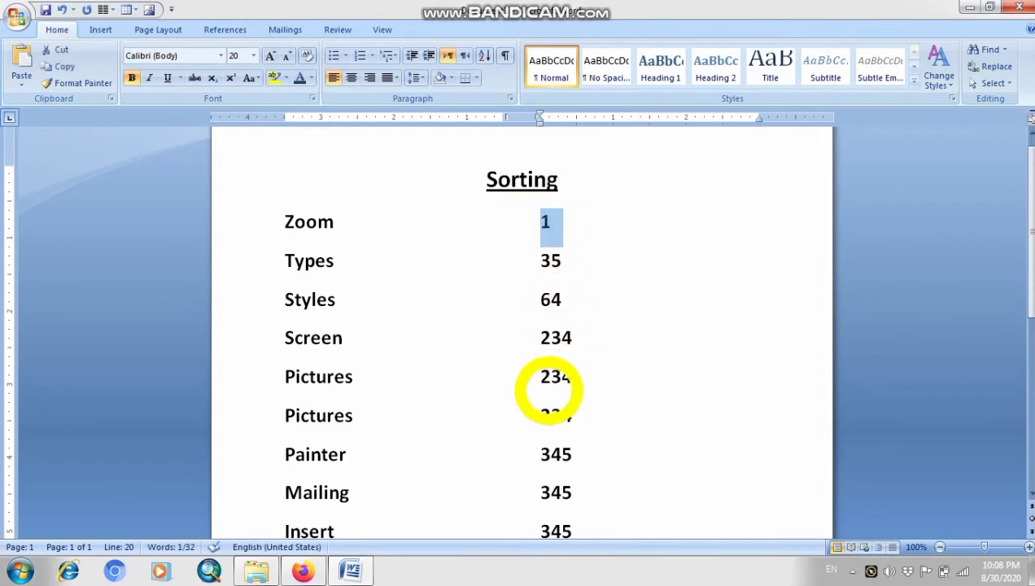
pyautogui.scroll(-3, 563, 374)
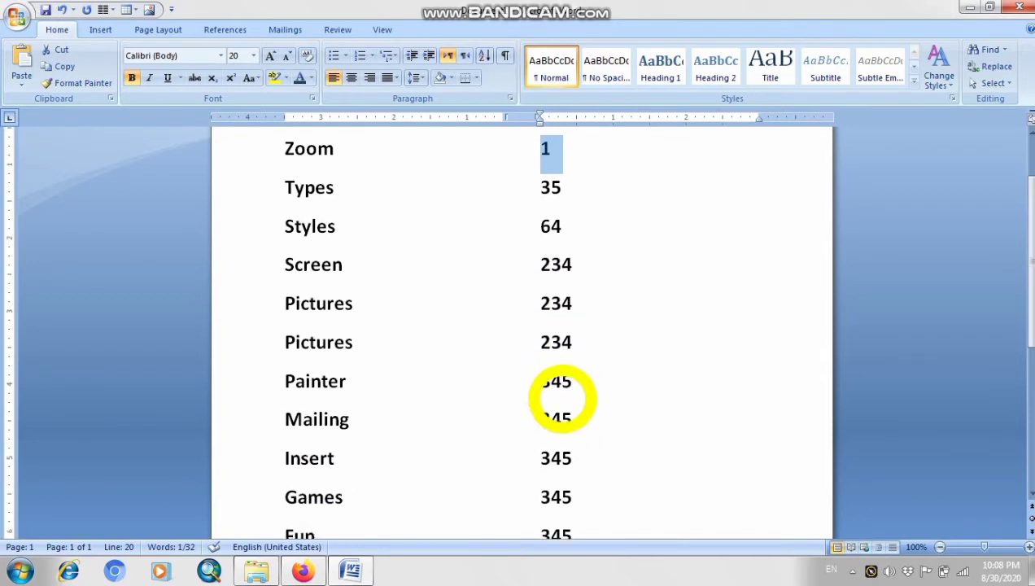
pyautogui.scroll(-8, 566, 385)
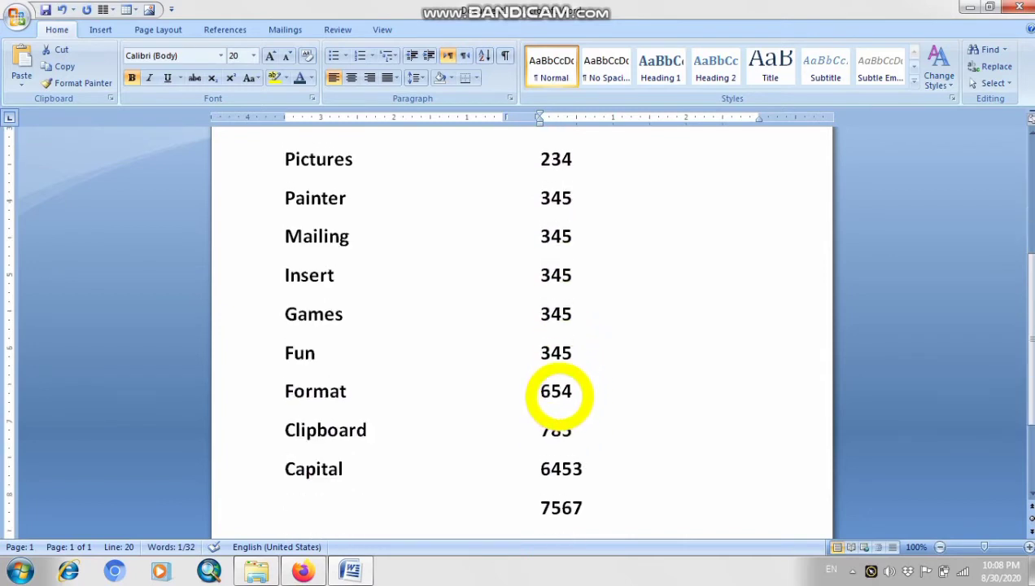
pyautogui.moveTo(540, 443); pyautogui.dragTo(628, 447)
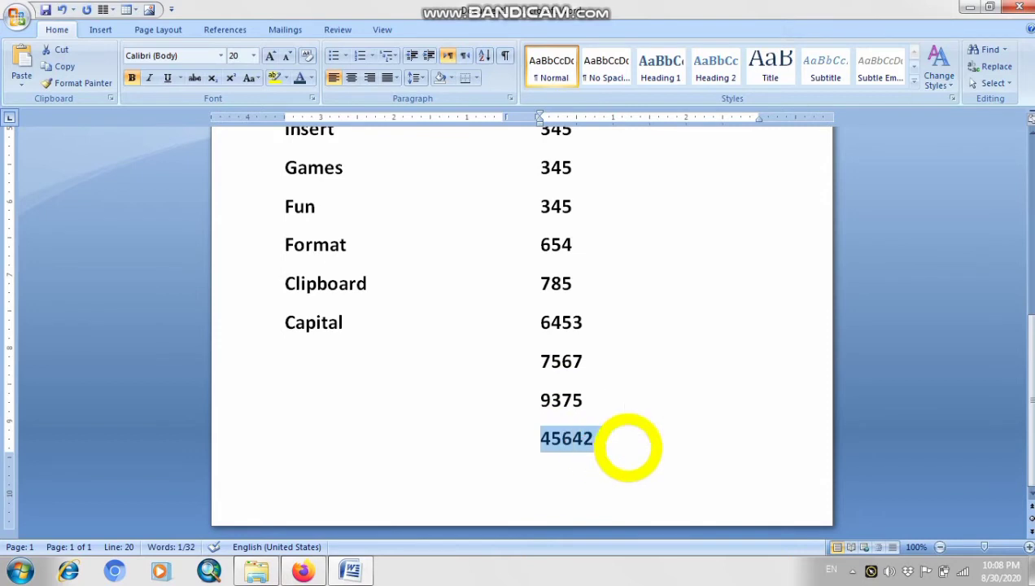
pyautogui.click(722, 421)
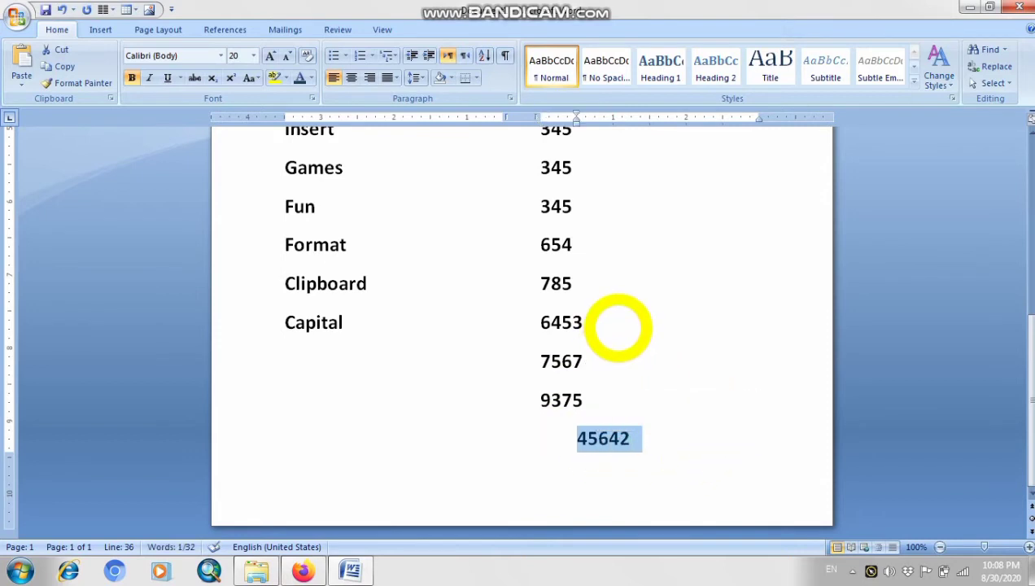
# Select the complete number column and sort it by paragraphs as numbers in descending order, with no header row.
pyautogui.scroll(10, 619, 327)
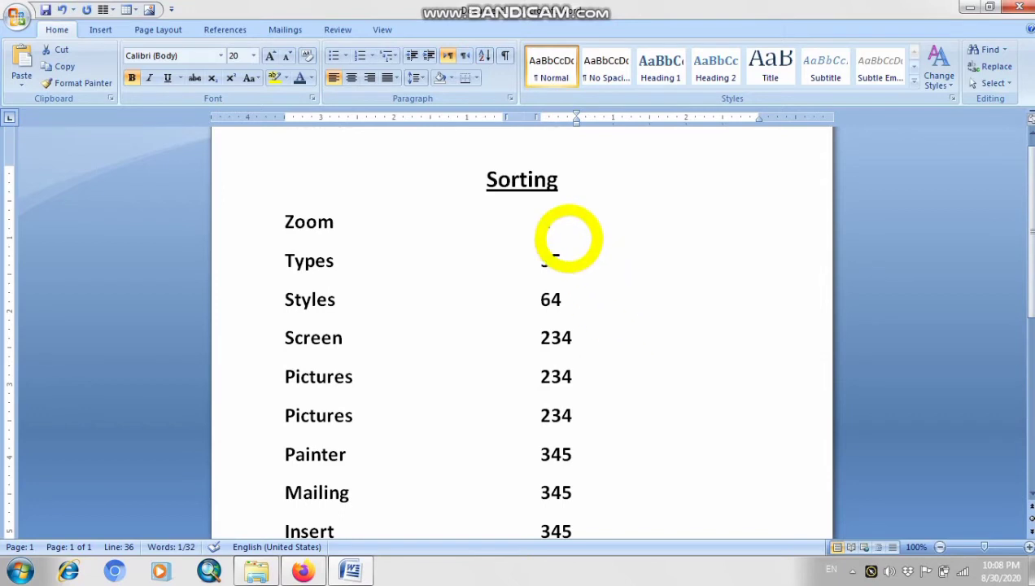
pyautogui.moveTo(541, 221)
pyautogui.mouseDown()
pyautogui.moveTo(584, 470)
pyautogui.moveTo(582, 563)
pyautogui.moveTo(596, 498)
pyautogui.moveTo(628, 447)
pyautogui.moveTo(588, 488)
pyautogui.moveTo(639, 454)
pyautogui.mouseUp()
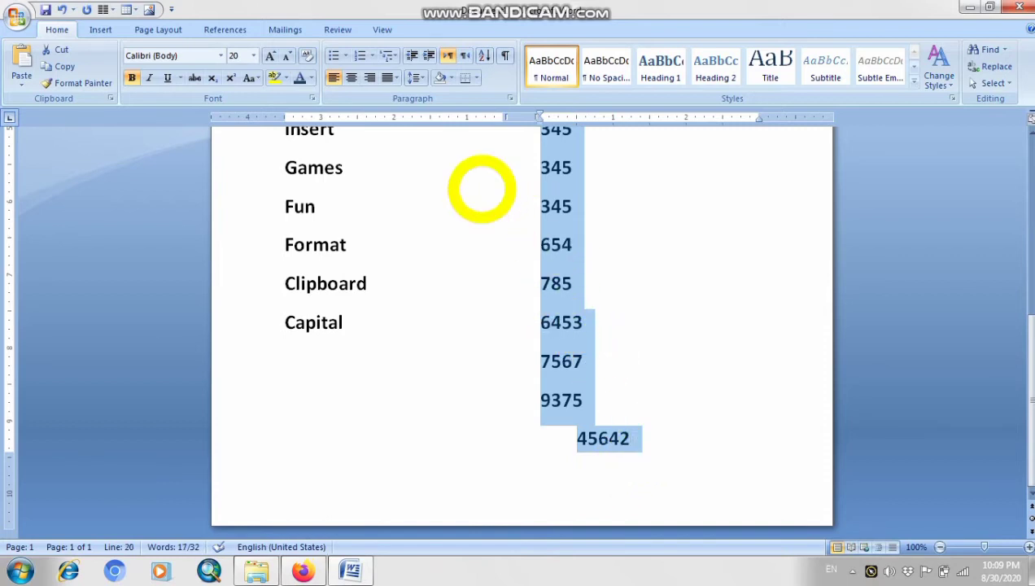
pyautogui.click(484, 56)
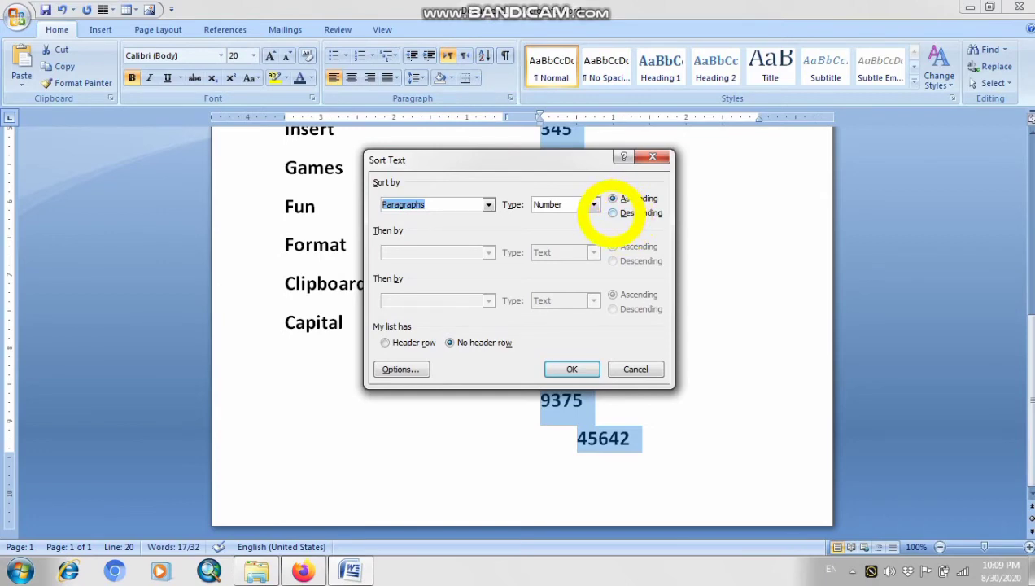
pyautogui.click(611, 213)
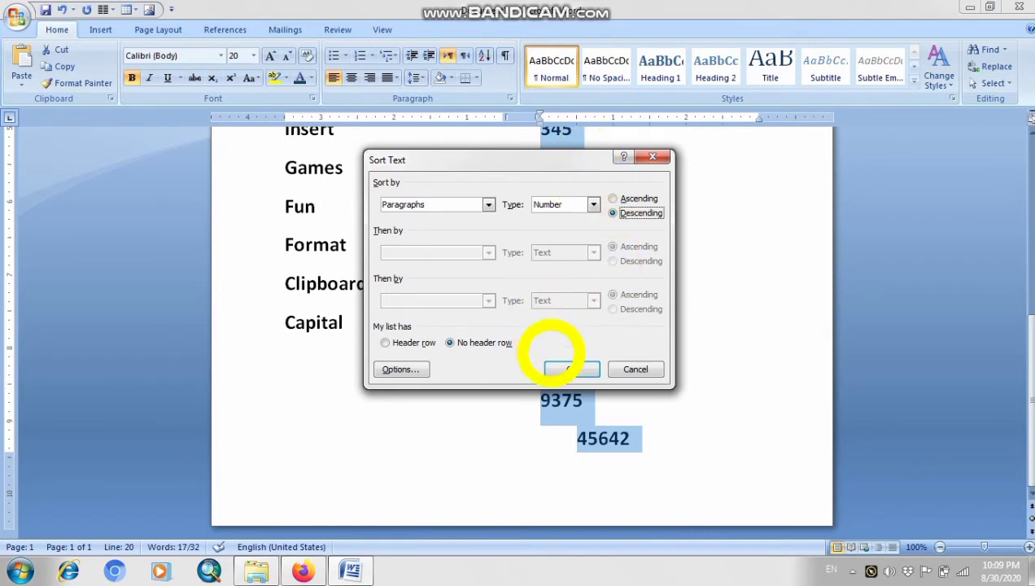
pyautogui.click(569, 369)
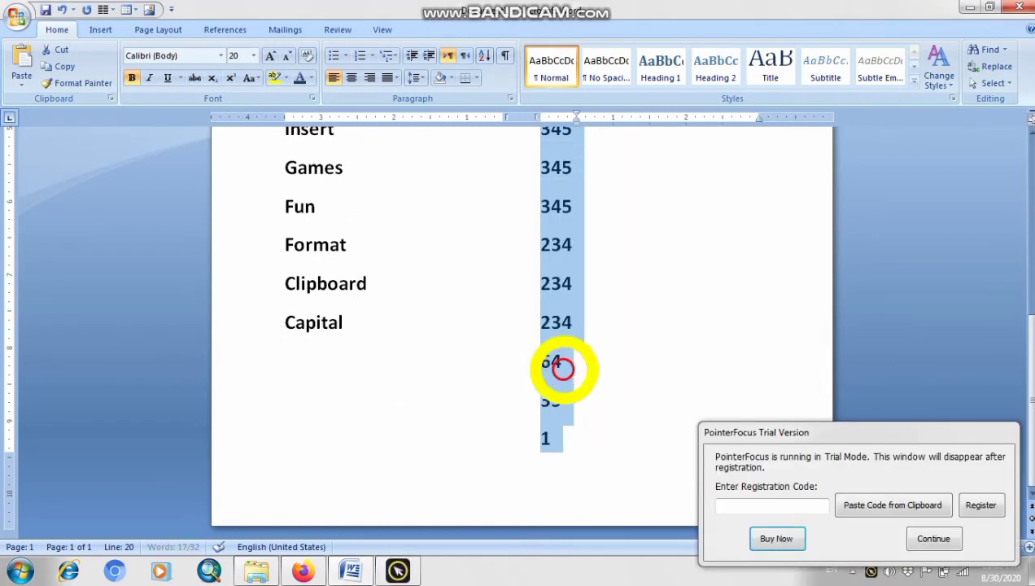
# Look through the re-sorted number column from first to last entry, moving the PointerFocus trial notice out of the way.
pyautogui.scroll(5, 562, 370)
pyautogui.click(619, 193)
pyautogui.scroll(2, 602, 228)
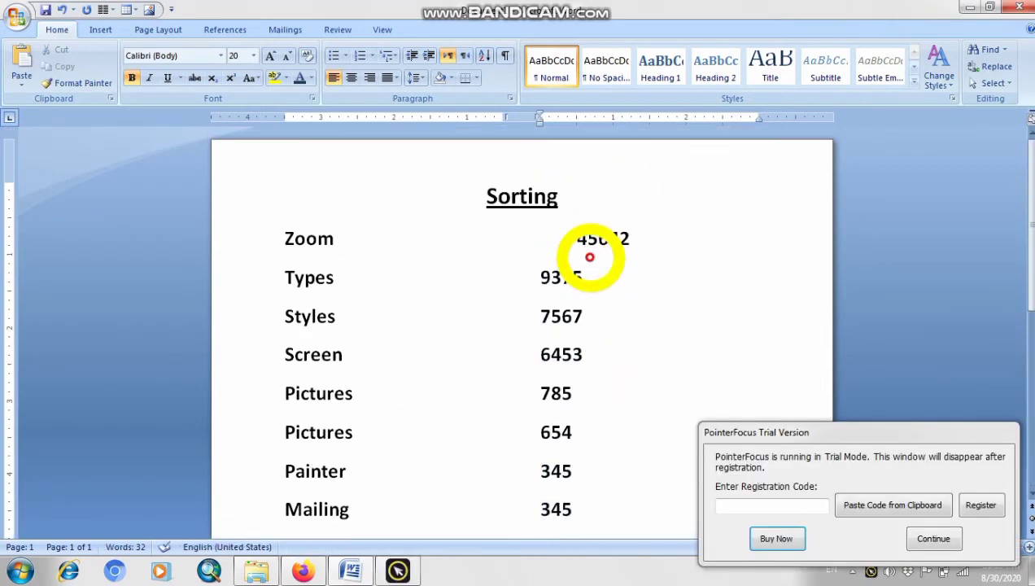
pyautogui.click(551, 240)
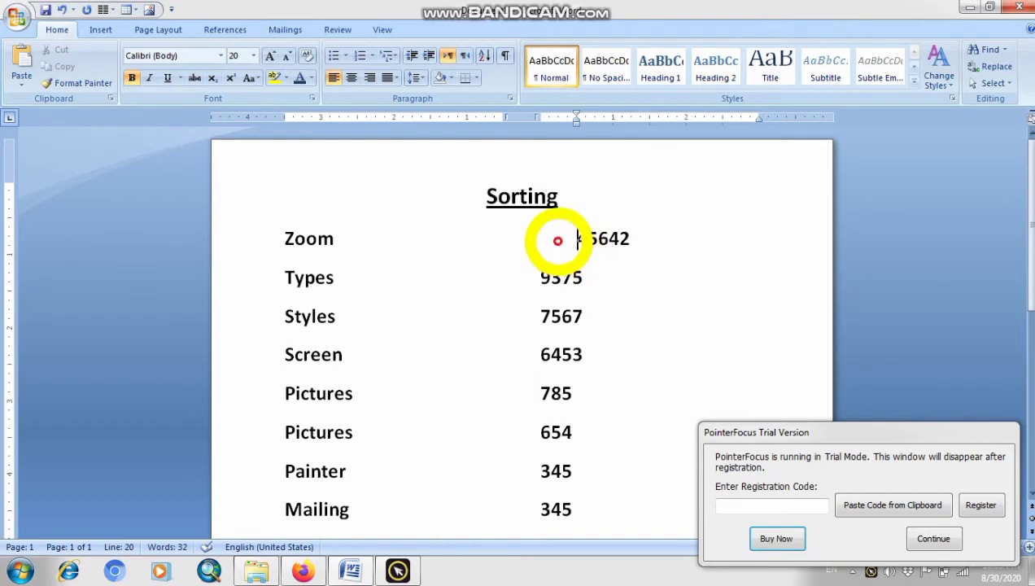
pyautogui.scroll(-5, 625, 259)
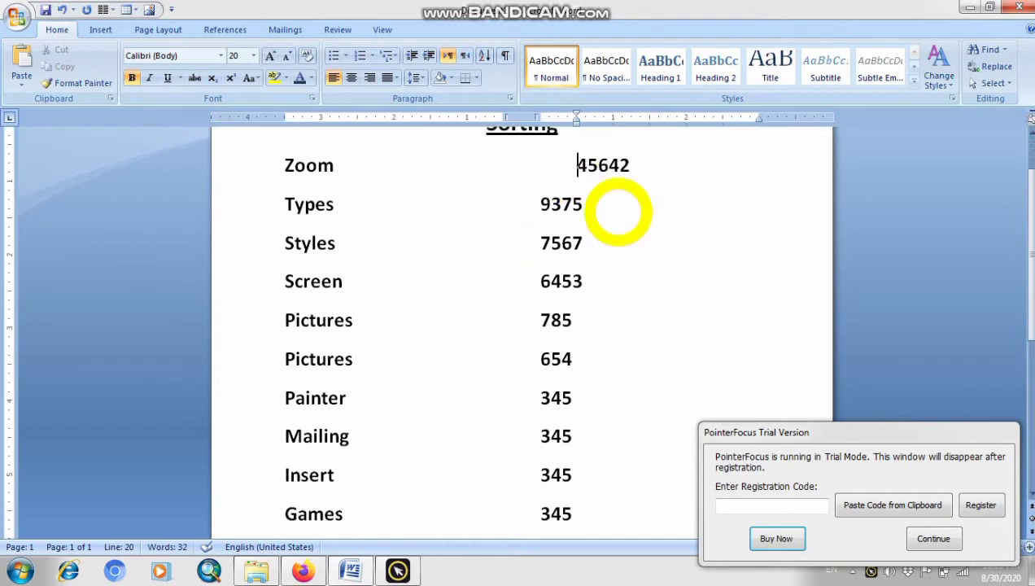
pyautogui.scroll(-6, 592, 307)
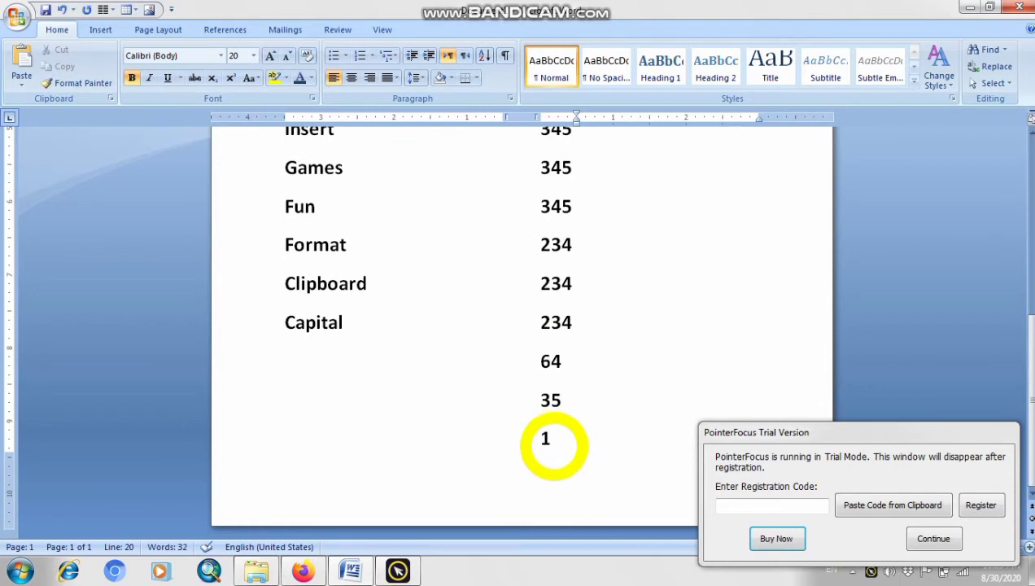
pyautogui.moveTo(763, 428); pyautogui.dragTo(497, 567)
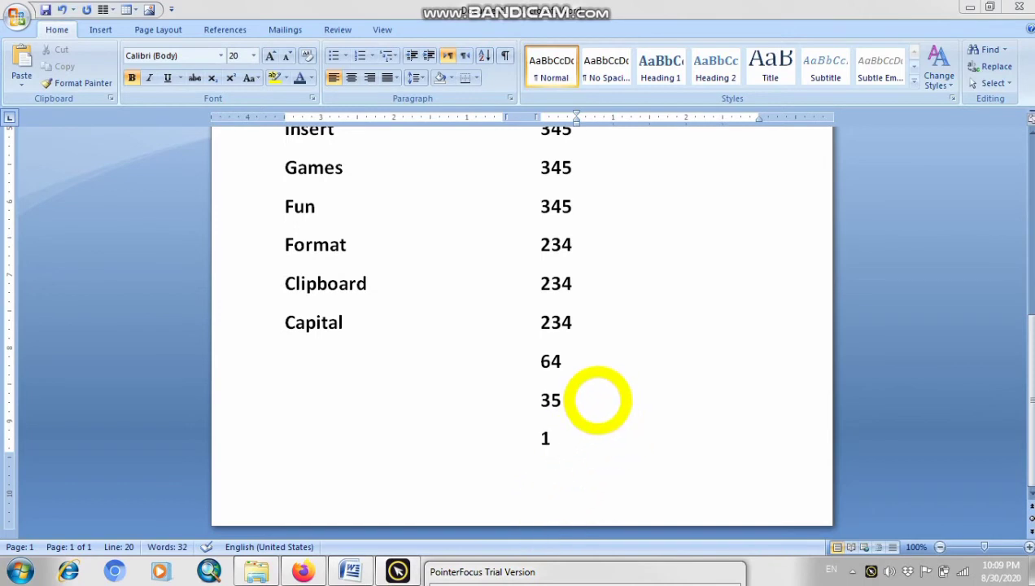
pyautogui.scroll(8, 569, 402)
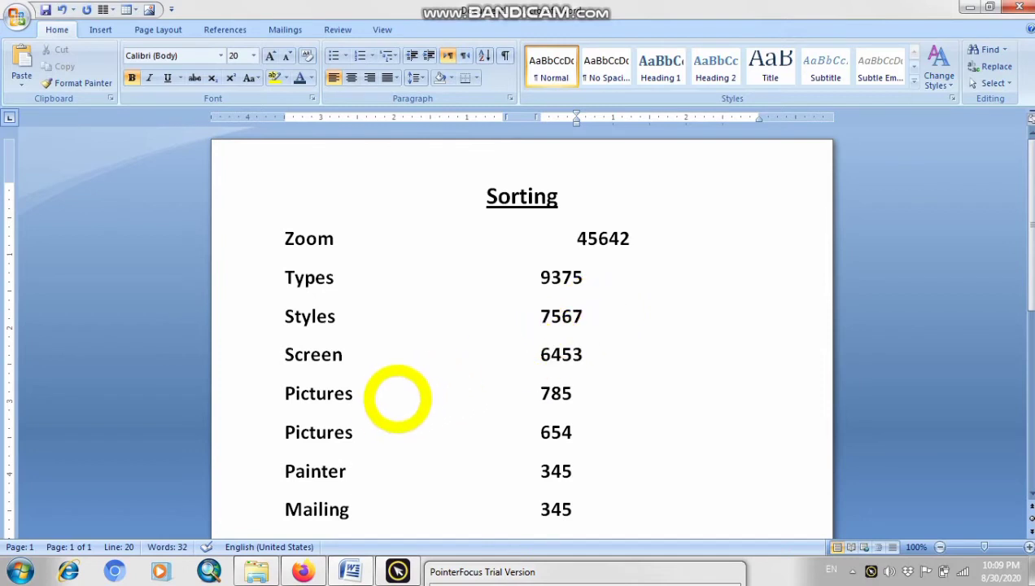
# Open Microsoft Office Excel 2007 with a blank workbook and dismiss the PointerFocus trial notice.
pyautogui.click(17, 572)
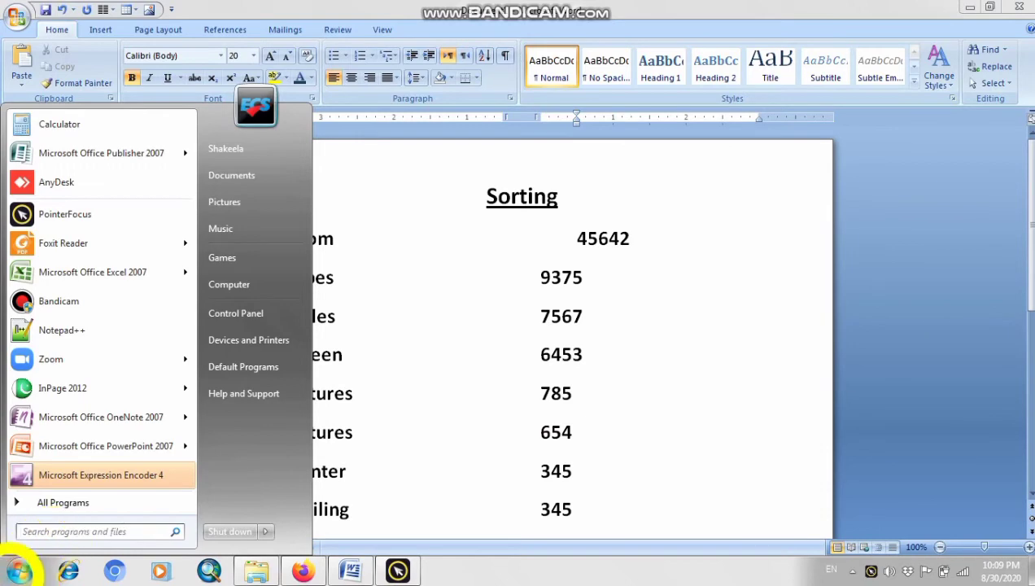
pyautogui.click(51, 503)
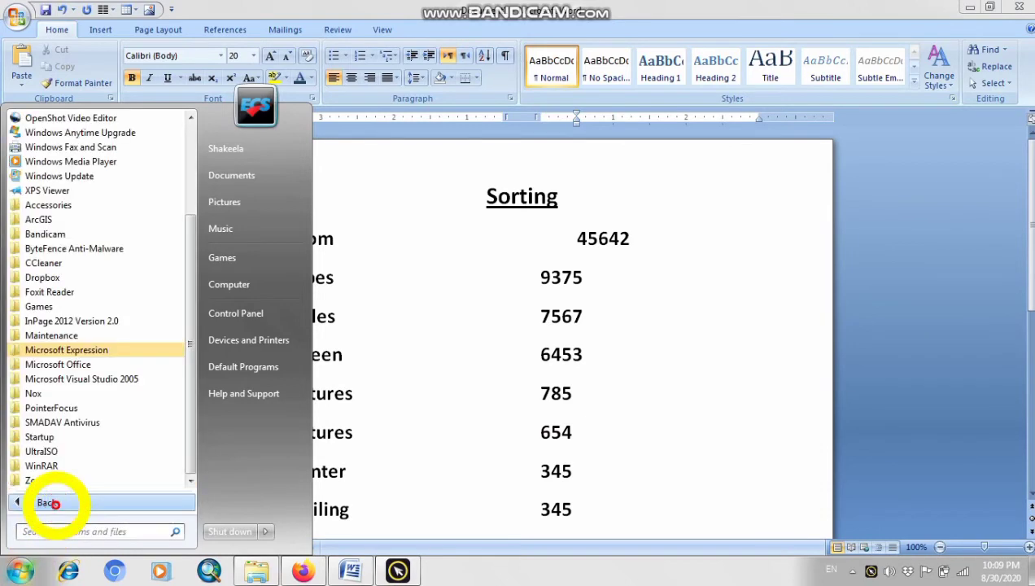
pyautogui.click(102, 364)
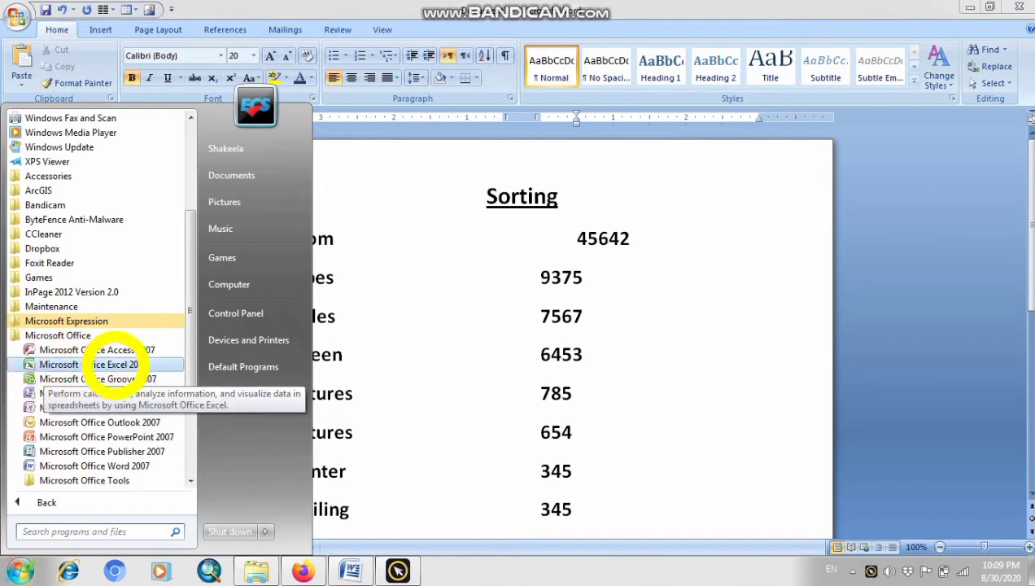
pyautogui.click(142, 363)
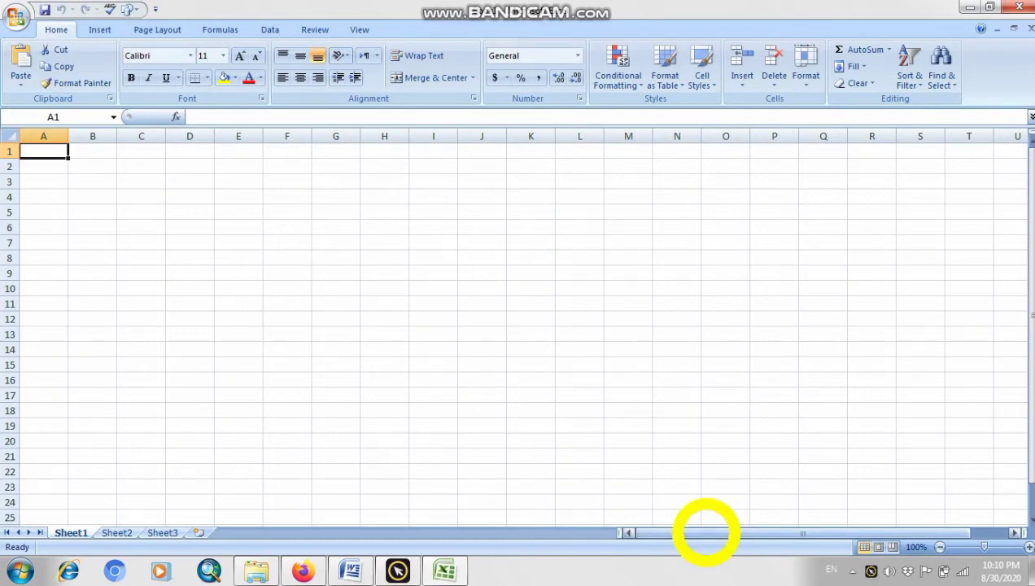
pyautogui.moveTo(653, 532)
pyautogui.mouseDown()
pyautogui.moveTo(723, 533)
pyautogui.moveTo(656, 534)
pyautogui.mouseUp()
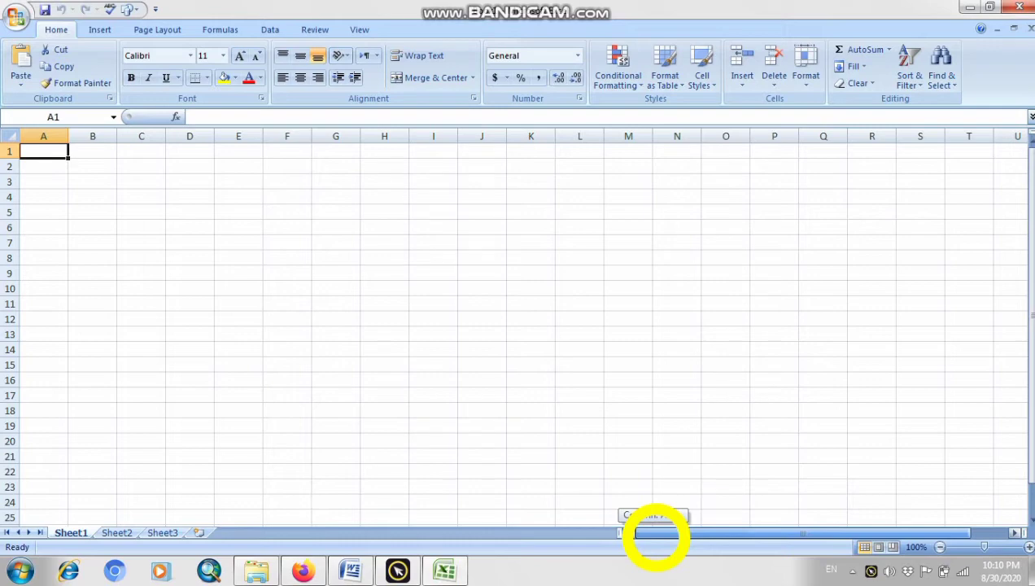
pyautogui.moveTo(656, 535); pyautogui.dragTo(874, 580)
pyautogui.moveTo(934, 569); pyautogui.dragTo(929, 547)
pyautogui.click(932, 537)
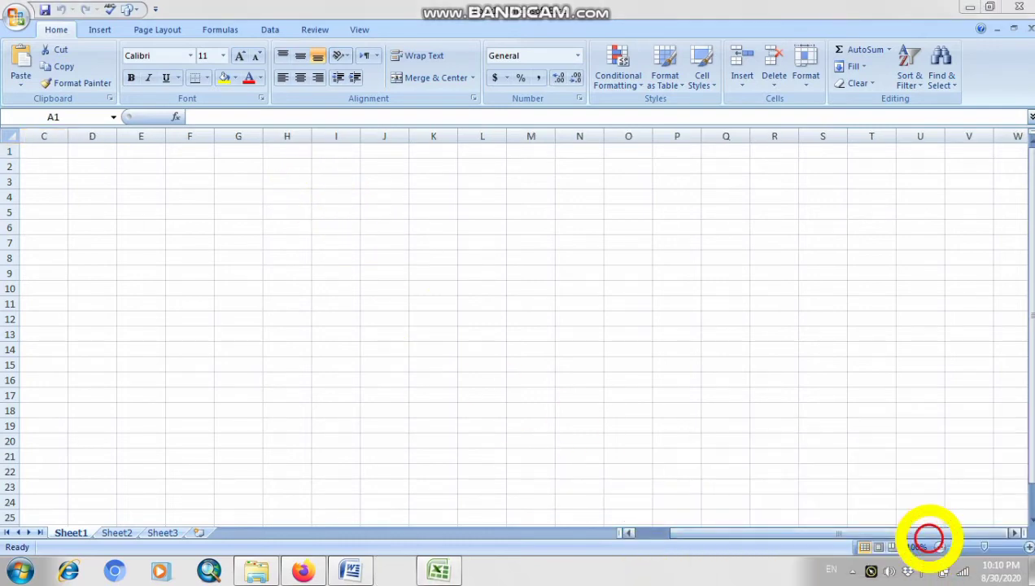
# Glance at the Word list, return to Excel and enlarge Sheet1 to 120% with column A in view.
pyautogui.click(352, 570)
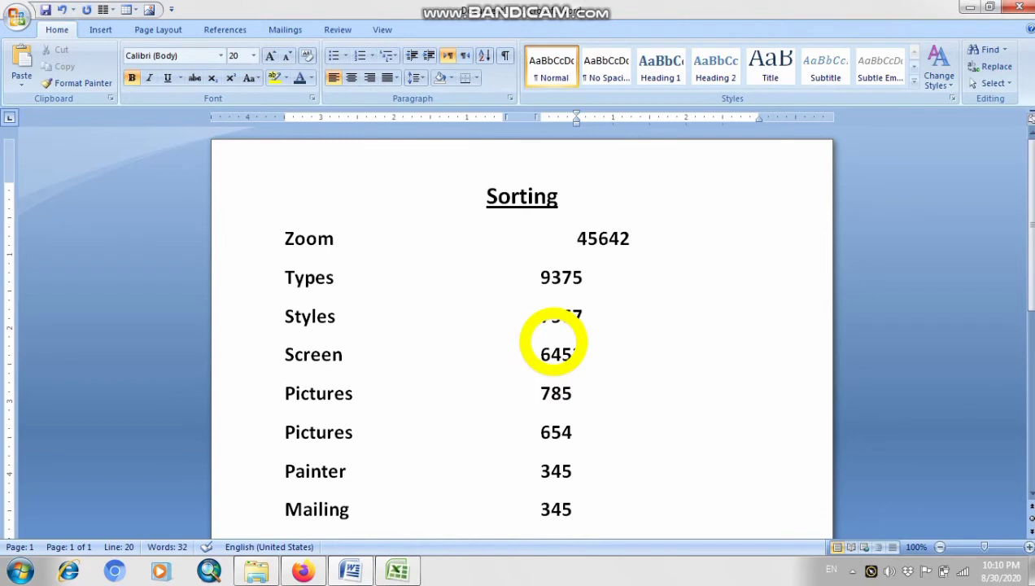
pyautogui.click(398, 569)
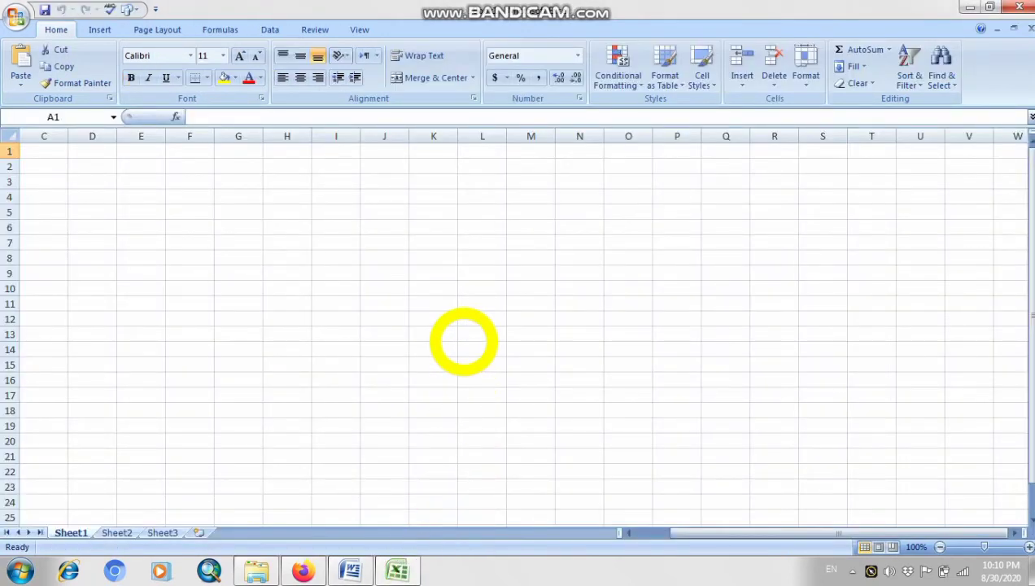
pyautogui.click(661, 533)
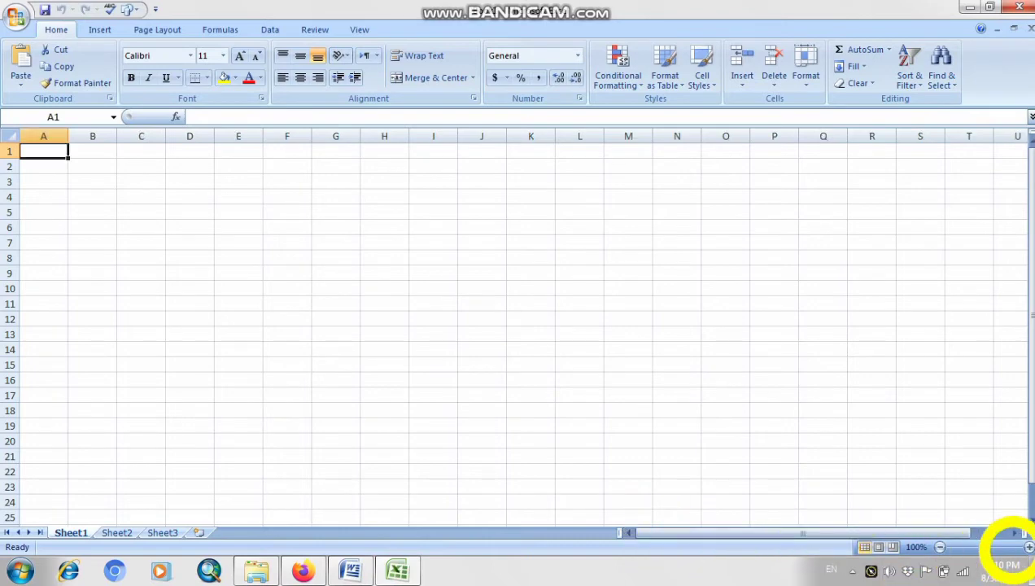
pyautogui.click(1028, 546)
pyautogui.click(1028, 547)
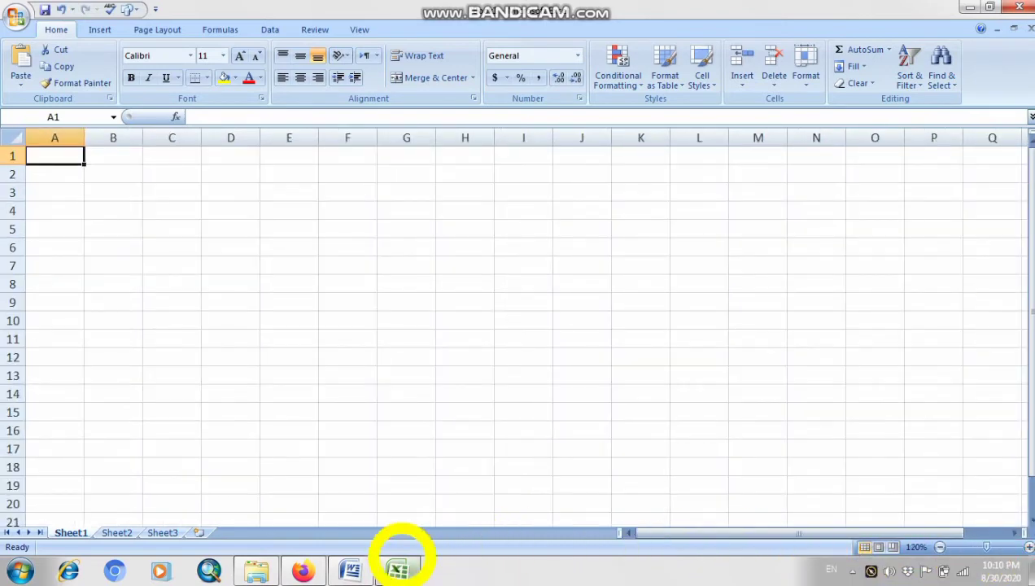
# Revisit the Word list briefly, return to the blank Excel sheet and select cell D3.
pyautogui.click(349, 569)
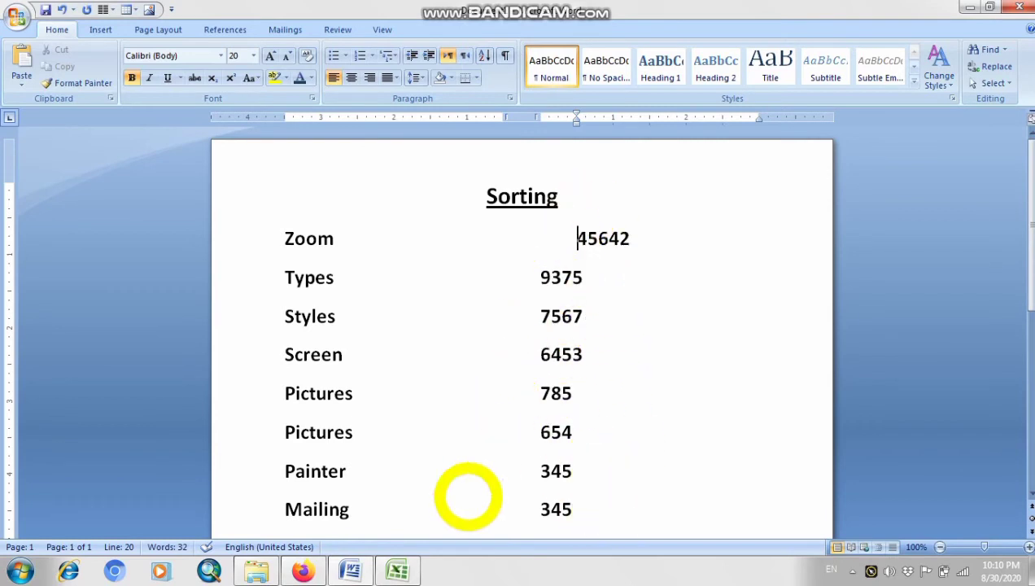
pyautogui.click(397, 570)
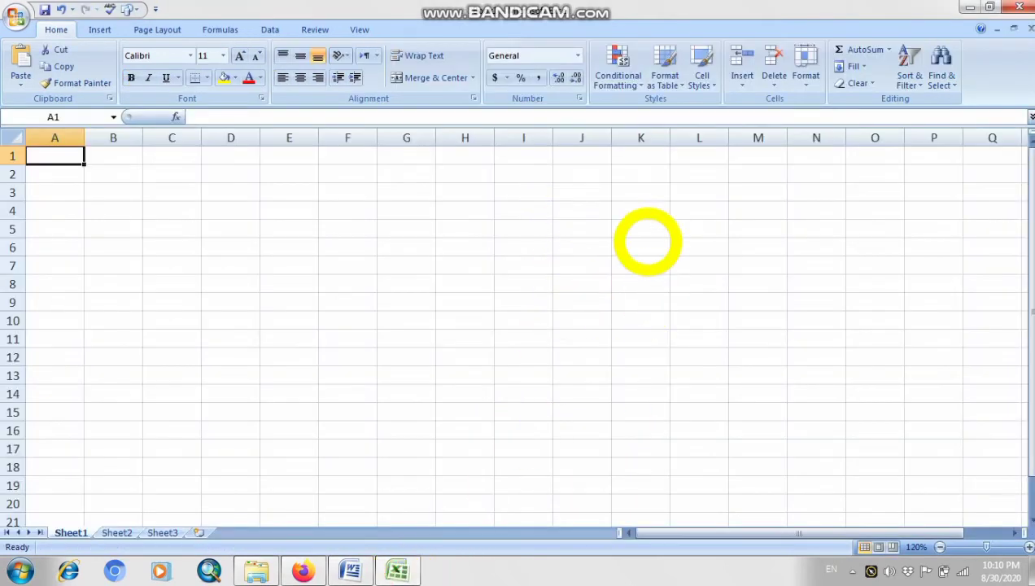
pyautogui.click(166, 187)
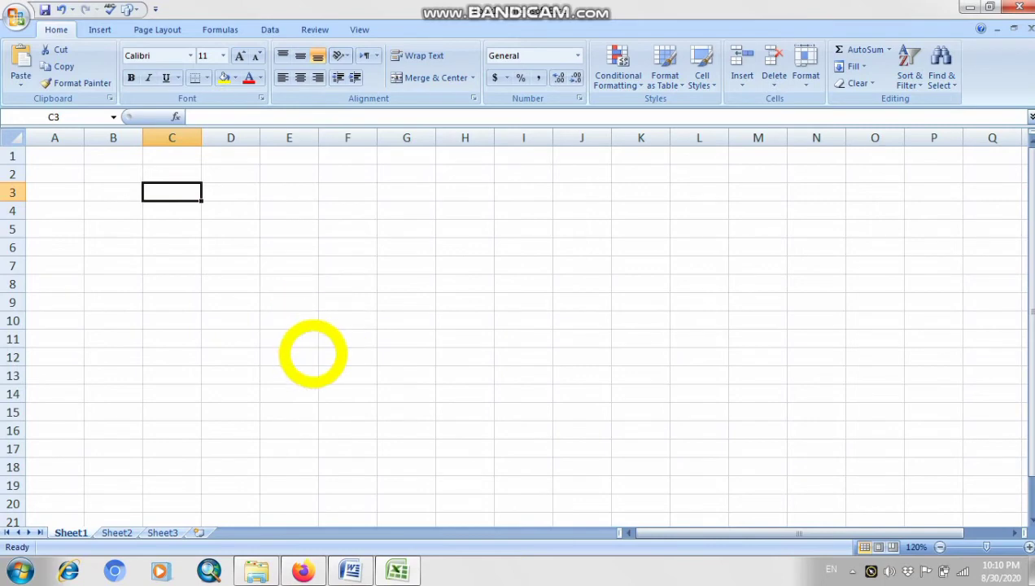
pyautogui.click(223, 193)
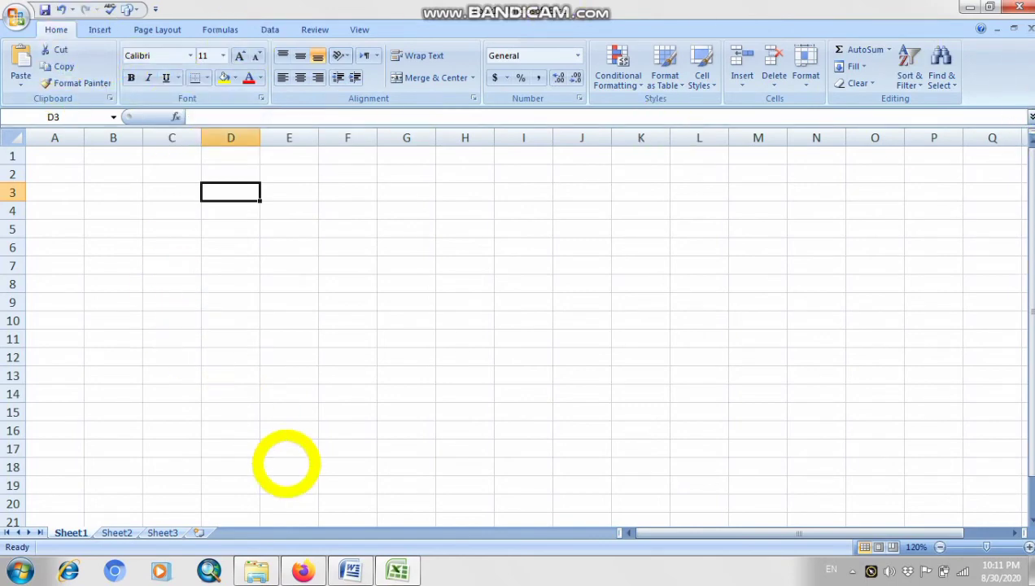
# Check the sorted list in Word once more, then show the Sort & Filter options in Excel.
pyautogui.click(350, 570)
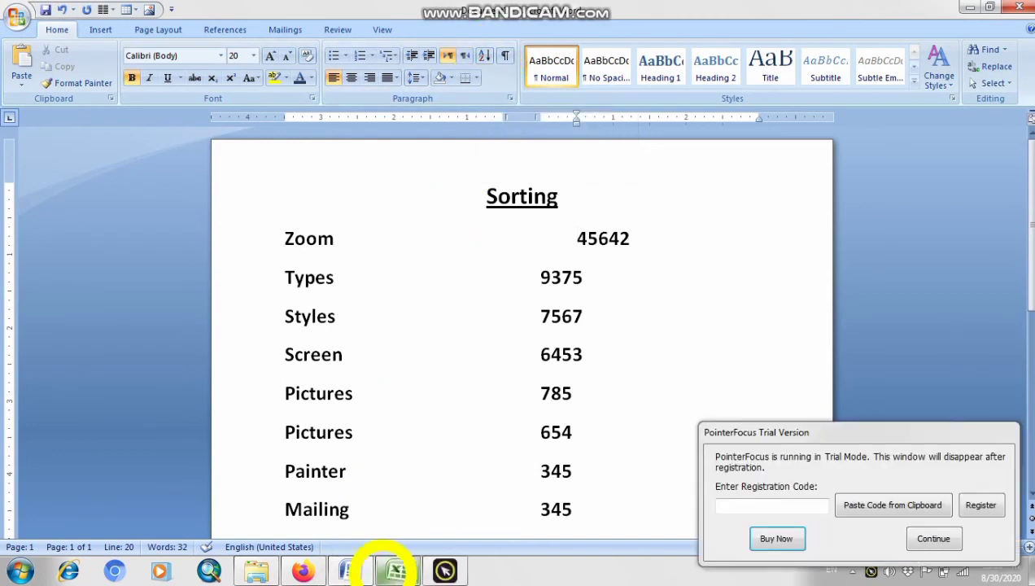
pyautogui.click(396, 570)
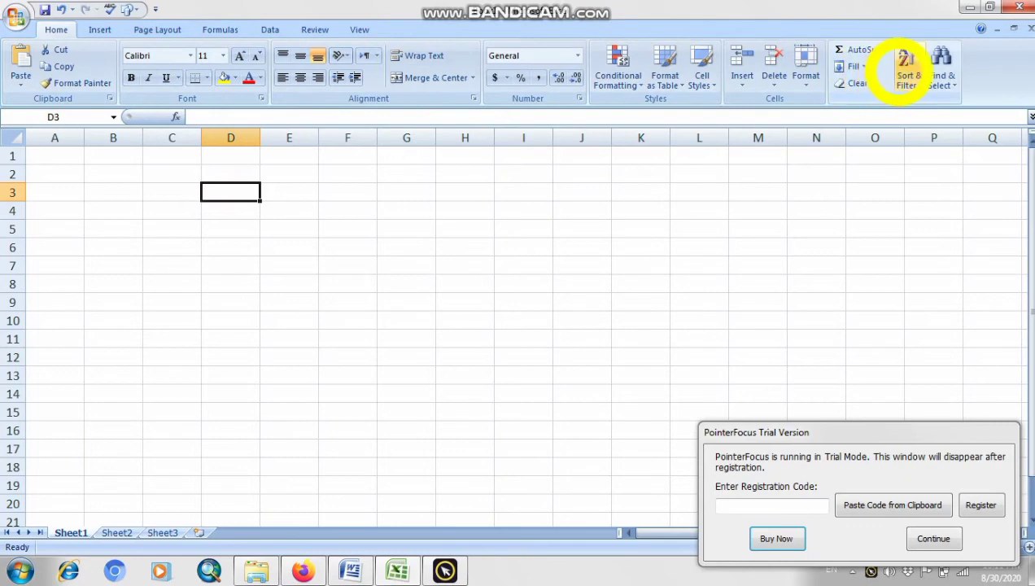
pyautogui.click(908, 77)
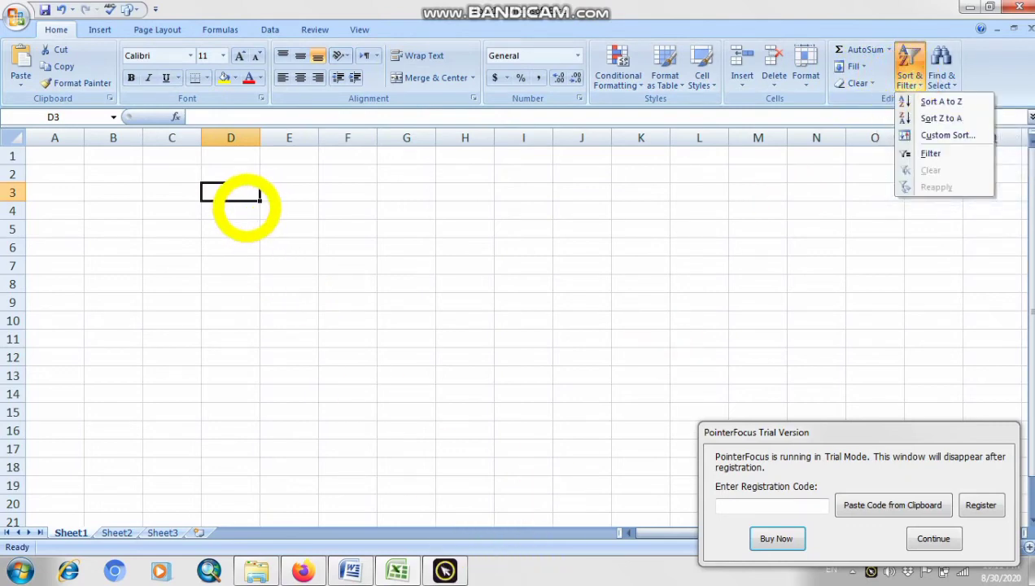
# Switch to the Word document and undo the sorts applied to the number column.
pyautogui.click(243, 231)
pyautogui.click(354, 569)
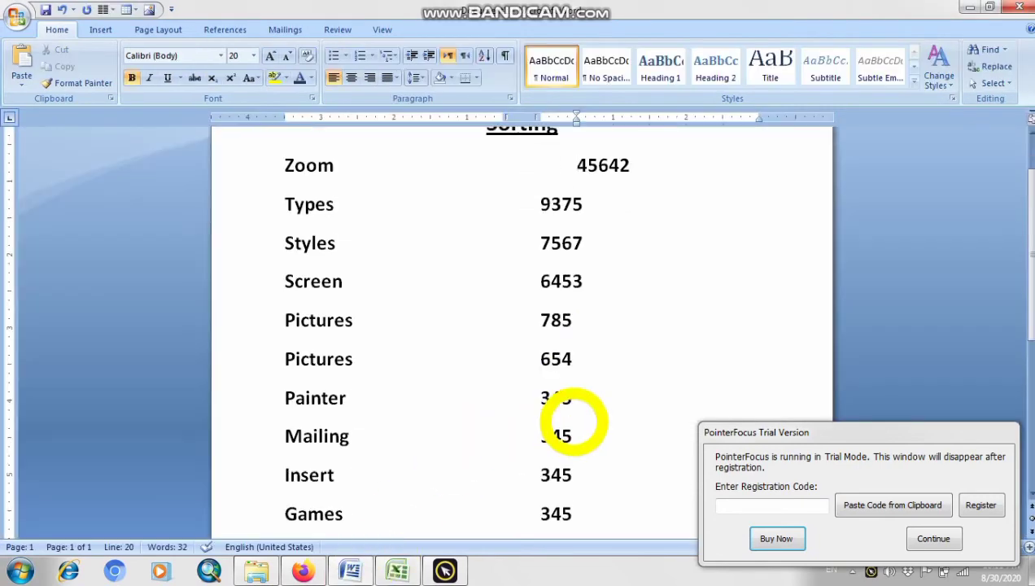
pyautogui.click(577, 165)
pyautogui.moveTo(558, 512); pyautogui.dragTo(589, 453)
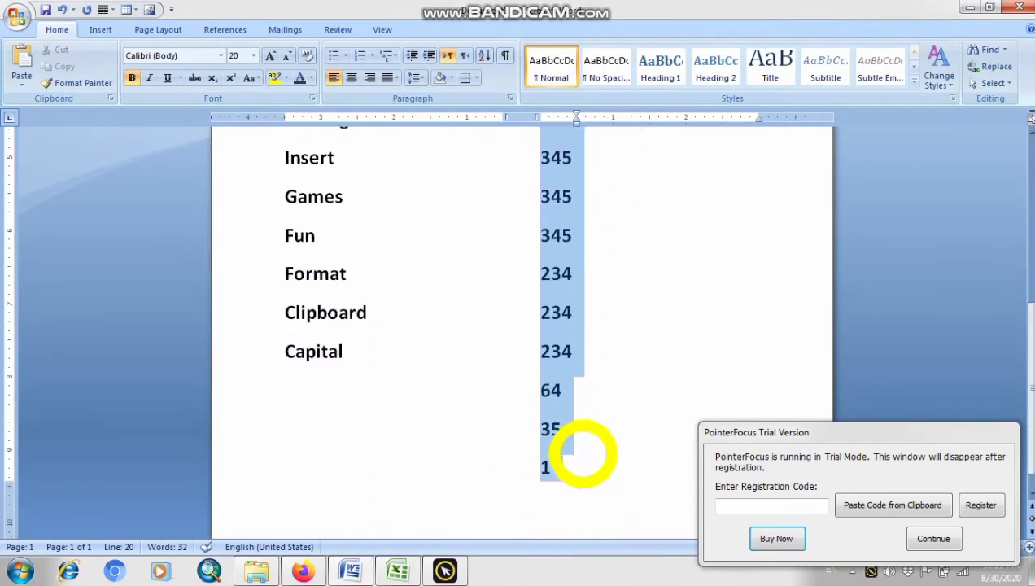
pyautogui.click(635, 447)
pyautogui.hotkey('ctrl', 'z')
pyautogui.hotkey('ctrl', 'z')
pyautogui.hotkey('ctrl', 'z')
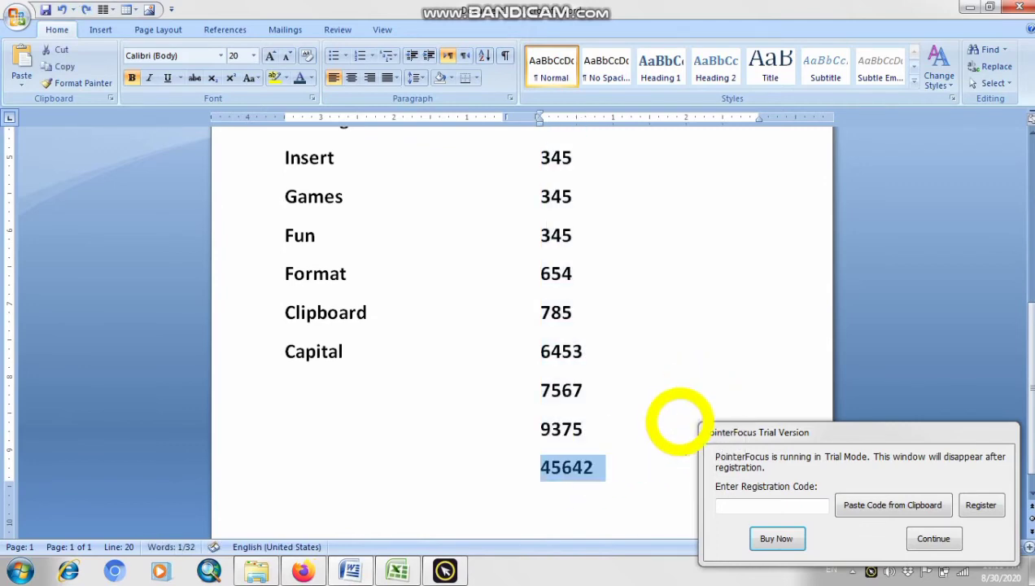
pyautogui.scroll(2, 677, 418)
pyautogui.hotkey('ctrl', 'y')
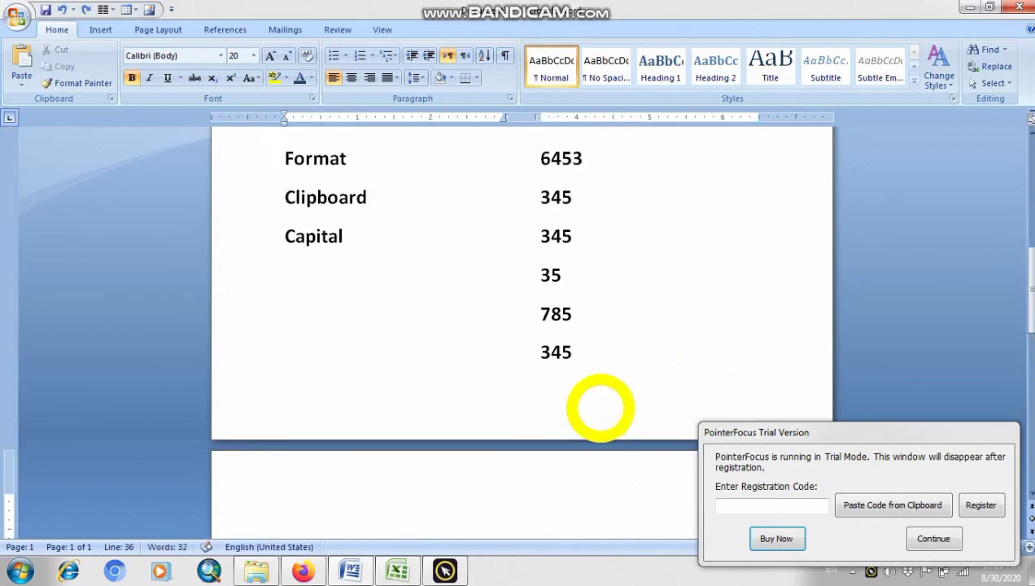
# Copy the unsorted numbers from Word, paste them into Excel starting at cell D3, and move the PointerFocus trial notice aside.
pyautogui.moveTo(598, 410); pyautogui.dragTo(543, 220)
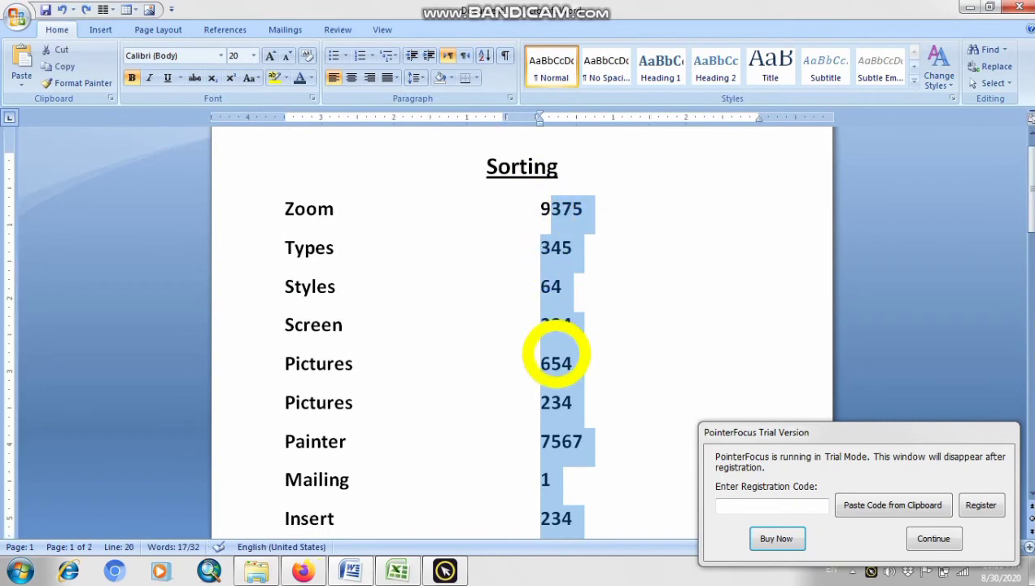
pyautogui.click(397, 567)
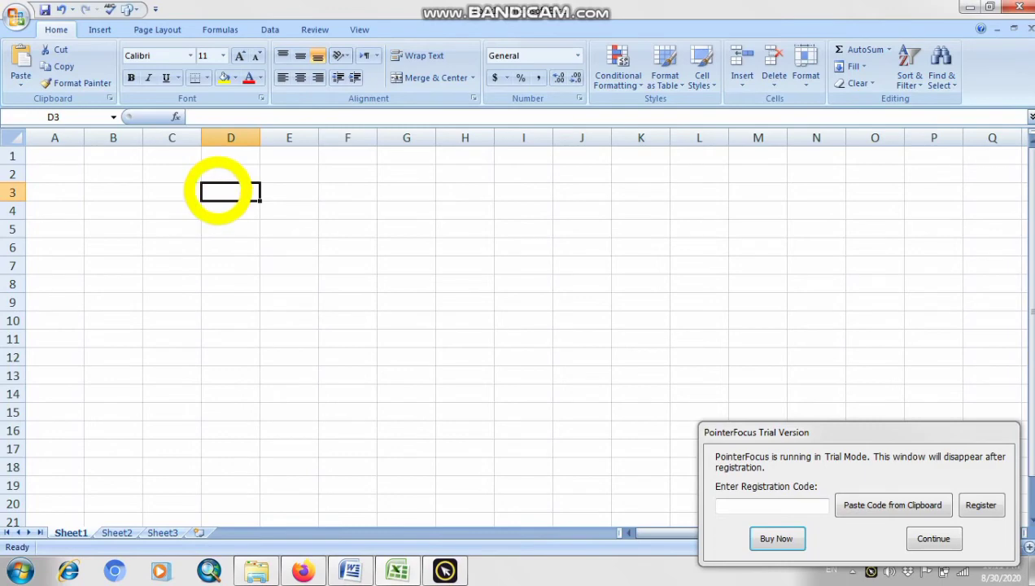
pyautogui.hotkey('ctrl', 'v')
pyautogui.click(830, 552)
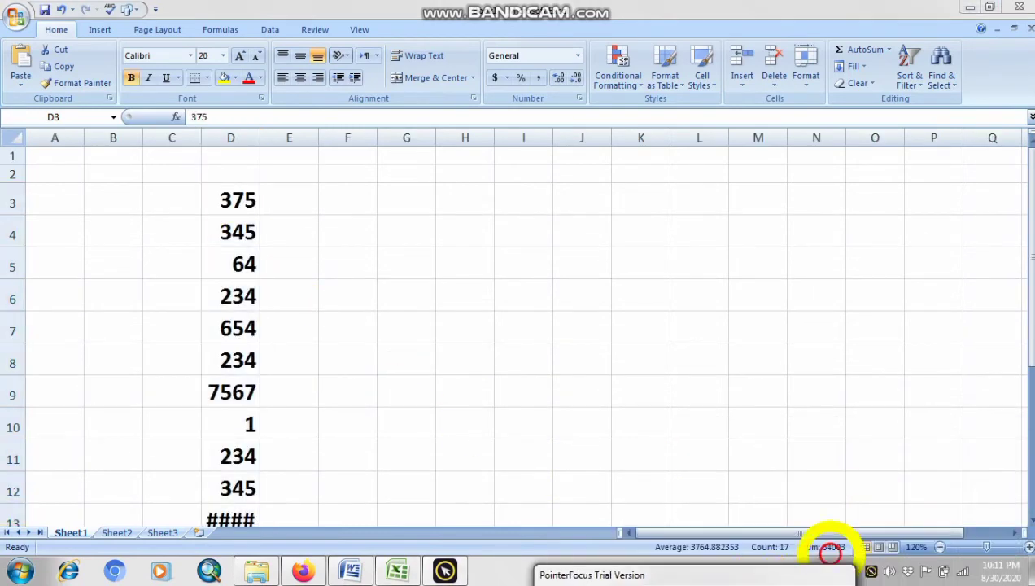
# Reduce the sheet zoom to 110% and the font size of the pasted numbers in D3:D19 to 12.
pyautogui.click(940, 547)
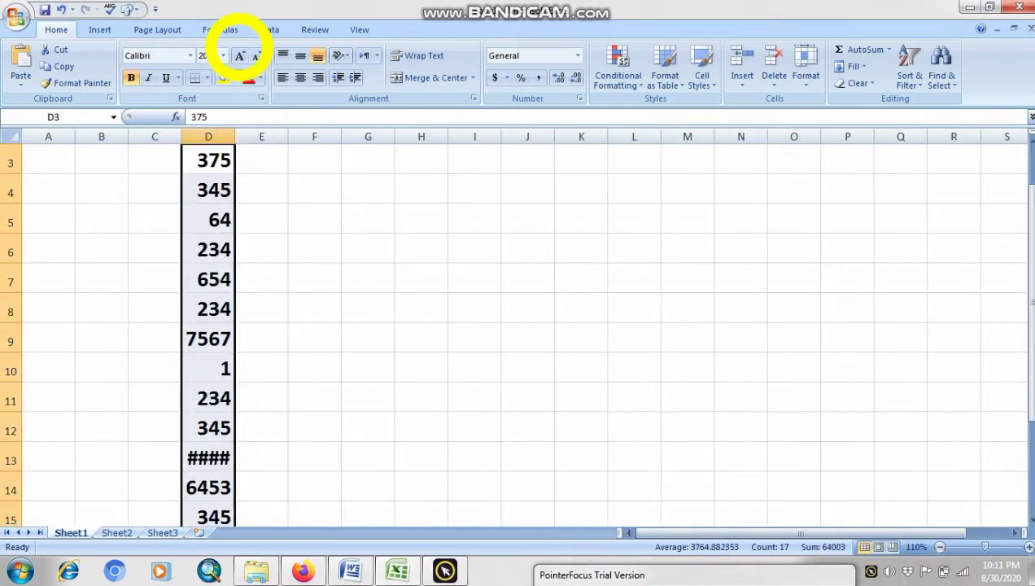
pyautogui.click(255, 55)
pyautogui.click(256, 56)
pyautogui.click(256, 56)
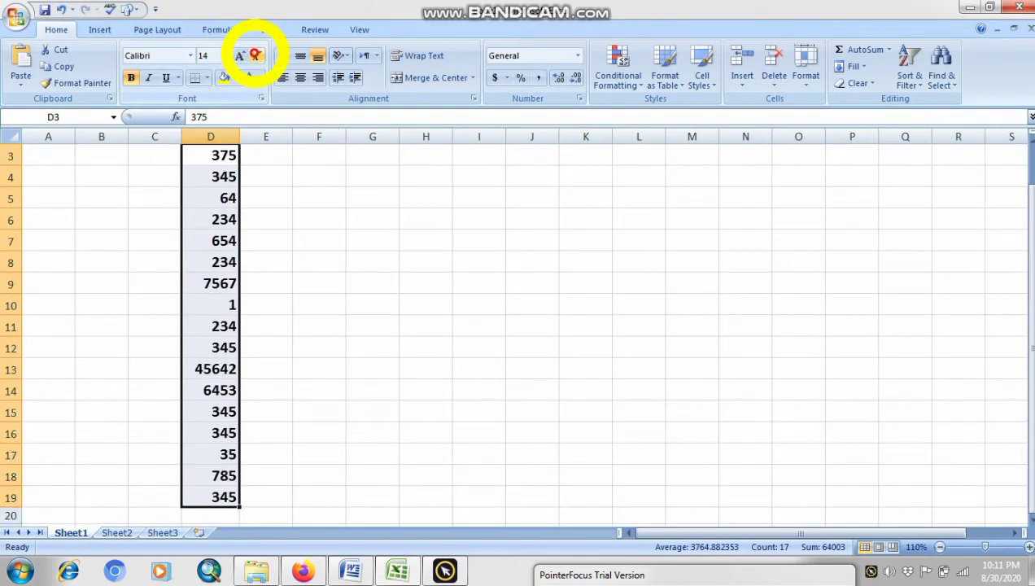
pyautogui.click(255, 55)
pyautogui.scroll(1, 559, 265)
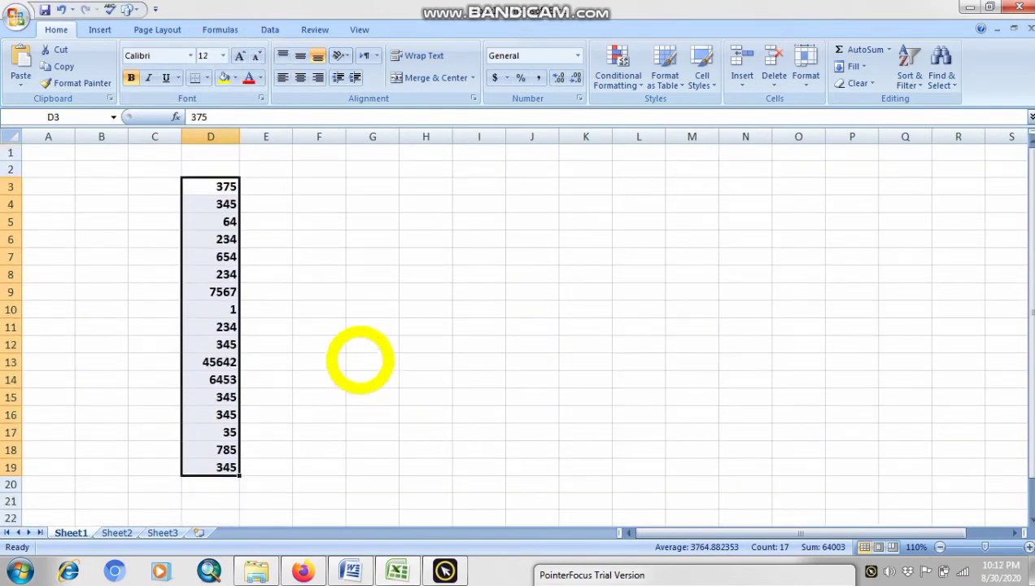
pyautogui.click(363, 358)
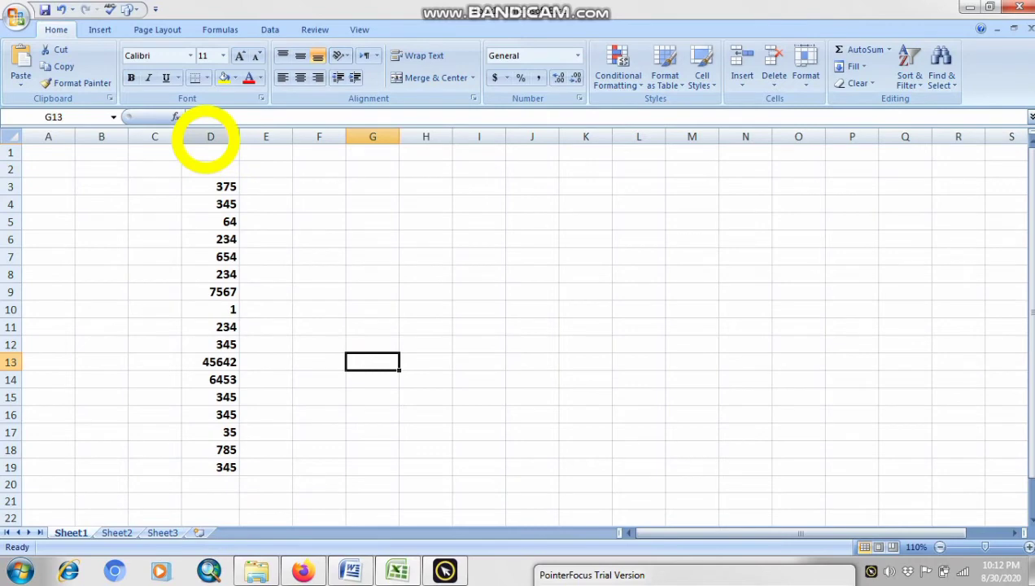
# Examine the sheet's columns and rows by highlighting columns D, A, B and C, rows 1 to 3, and column A again.
pyautogui.click(206, 139)
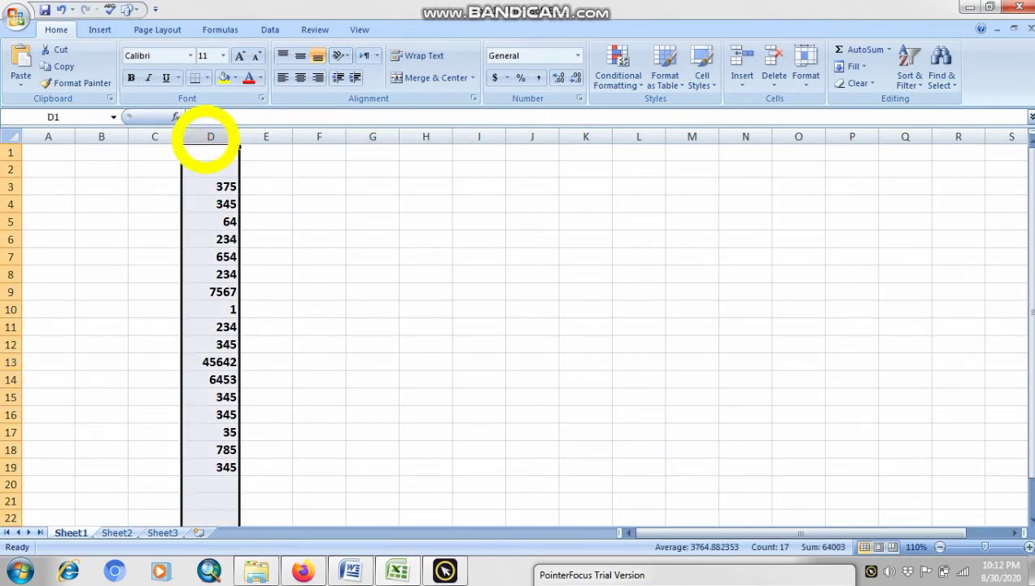
pyautogui.click(358, 274)
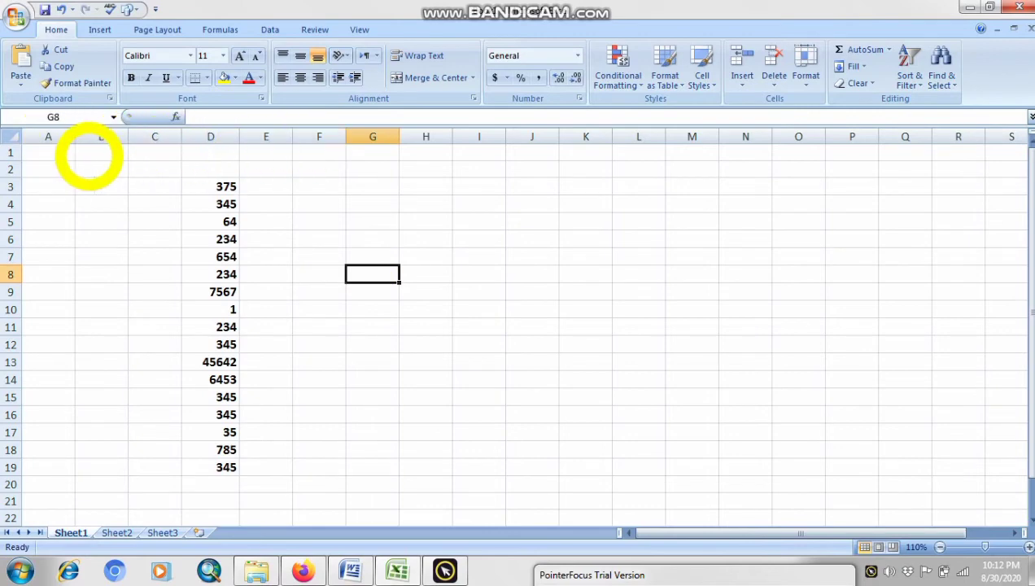
pyautogui.click(46, 137)
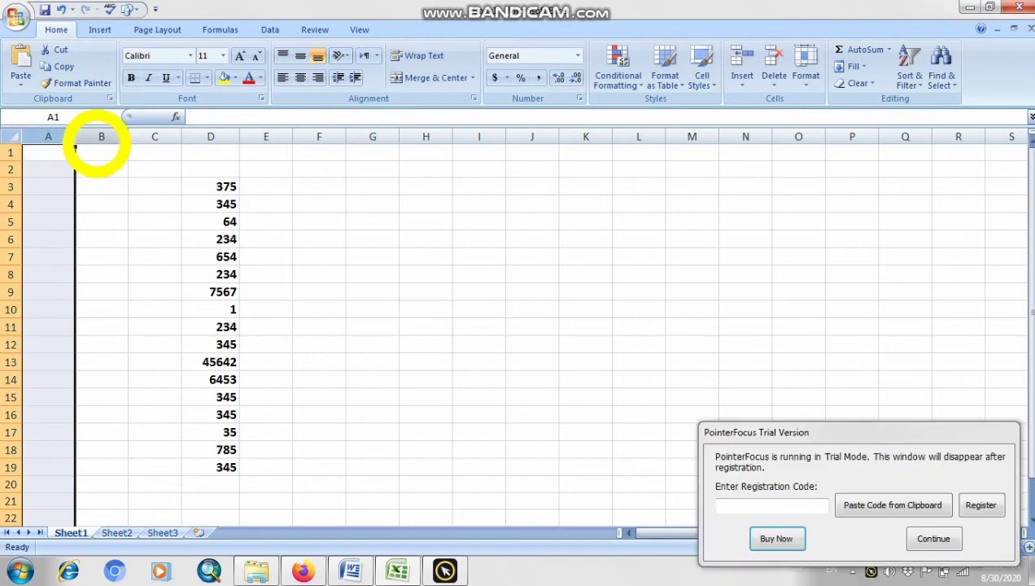
pyautogui.click(101, 137)
pyautogui.click(154, 136)
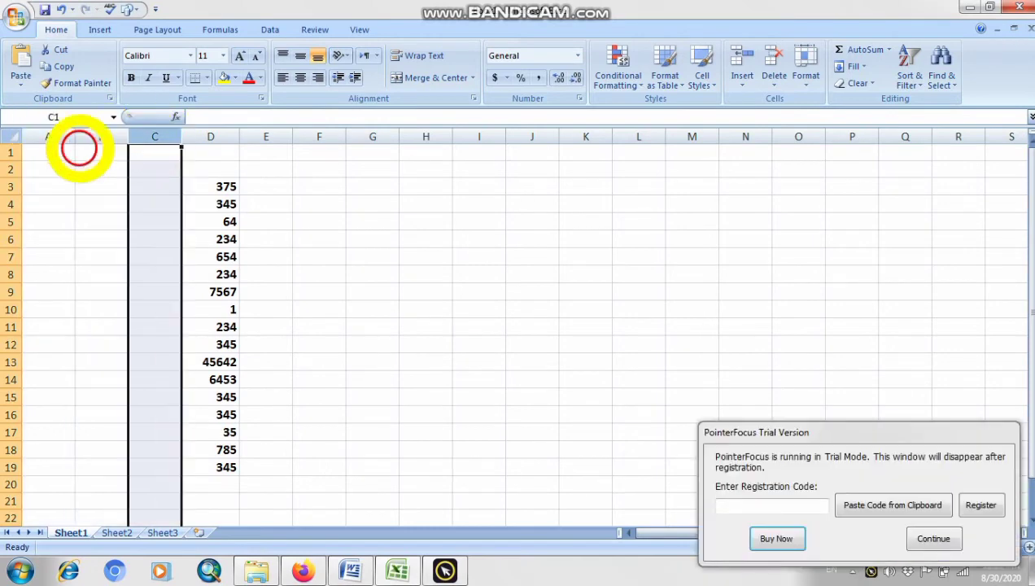
pyautogui.click(11, 153)
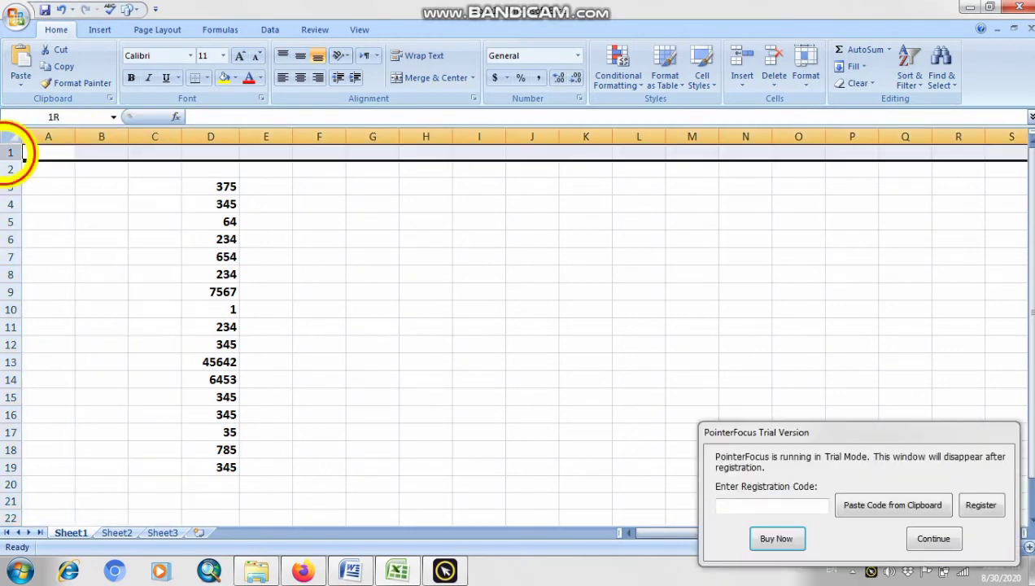
pyautogui.click(11, 169)
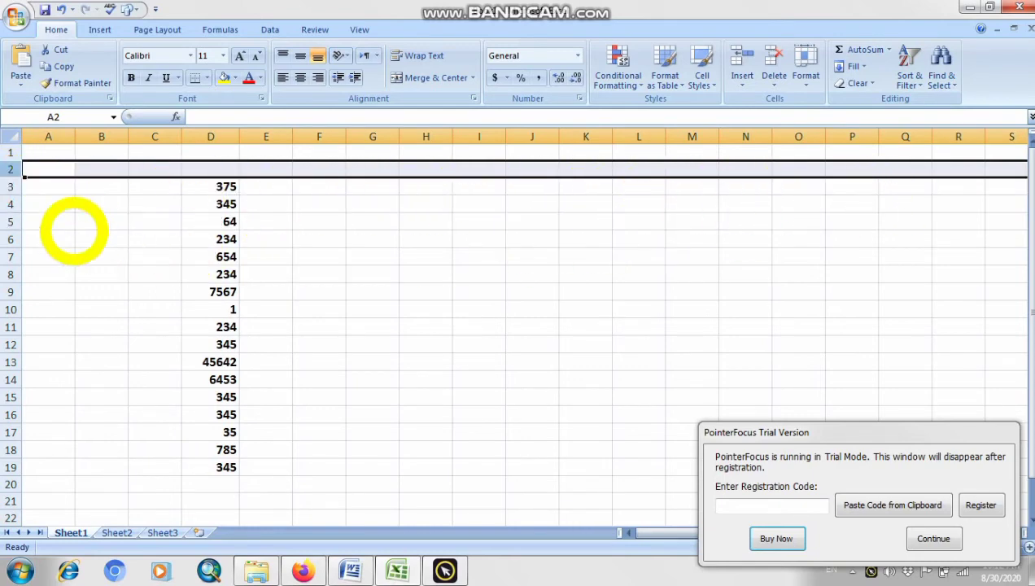
pyautogui.click(13, 186)
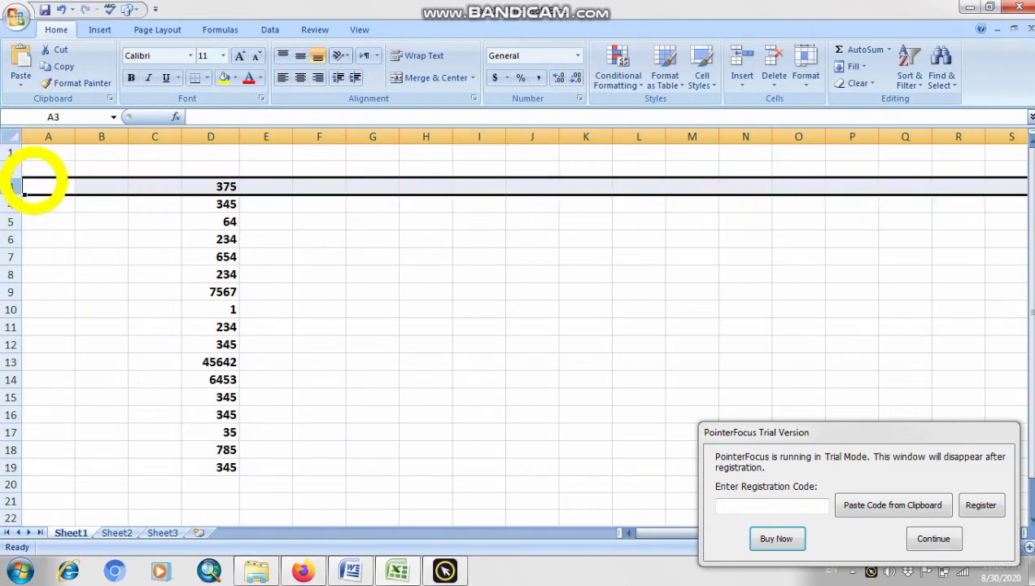
pyautogui.click(60, 136)
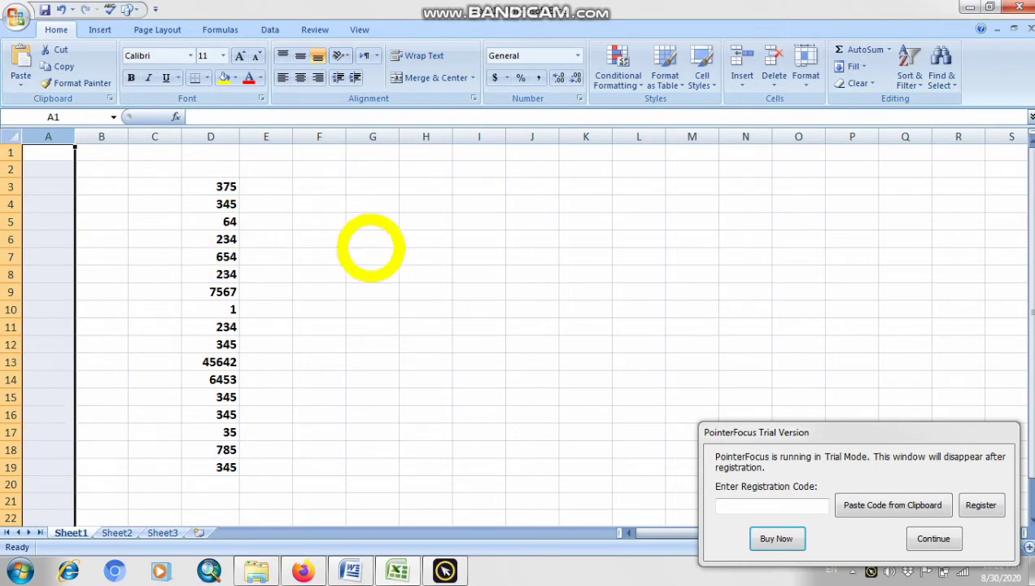
pyautogui.click(382, 273)
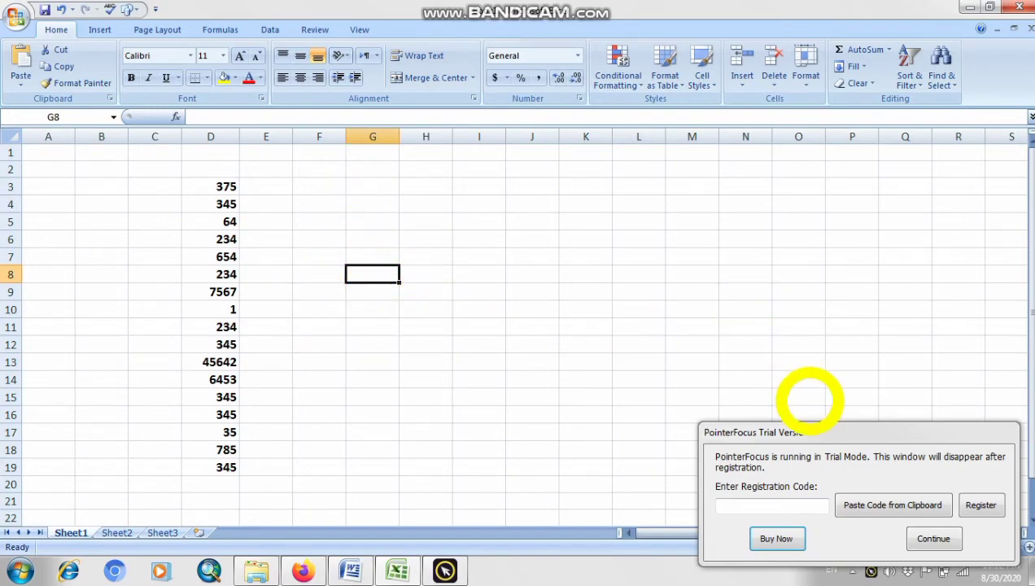
# Dismiss the PointerFocus trial notice and sort column D from smallest to largest.
pyautogui.click(933, 538)
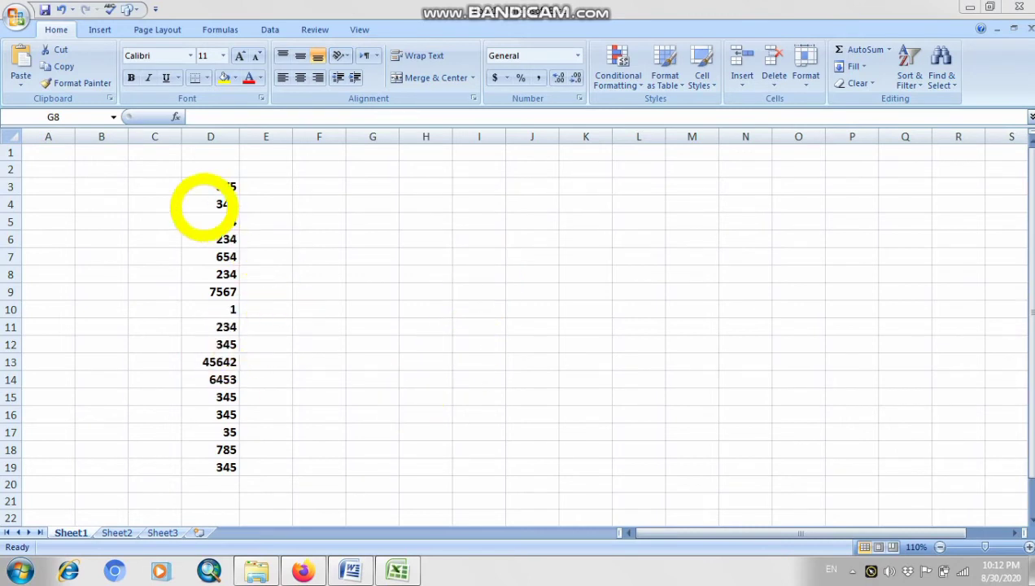
pyautogui.click(208, 137)
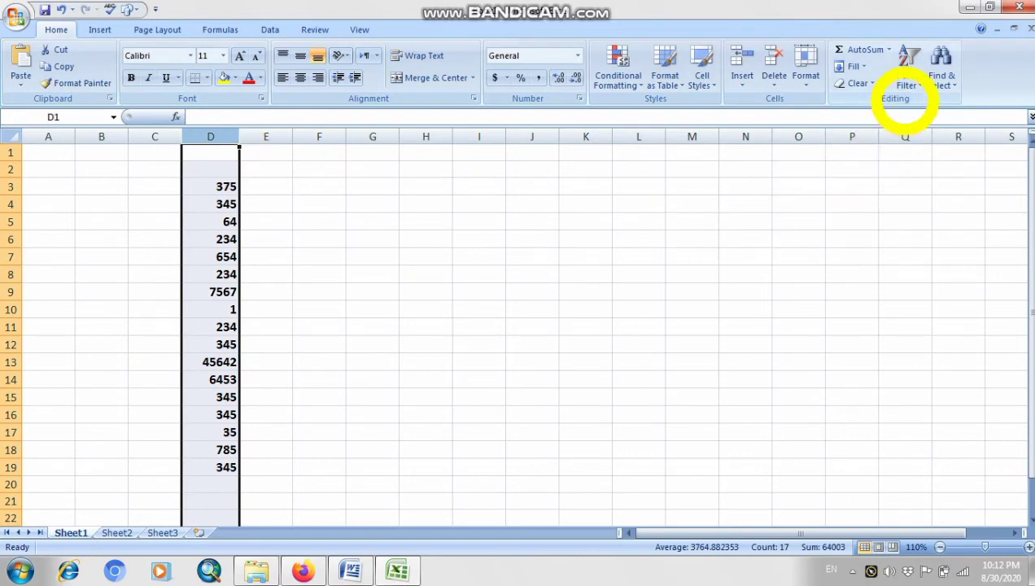
pyautogui.click(908, 80)
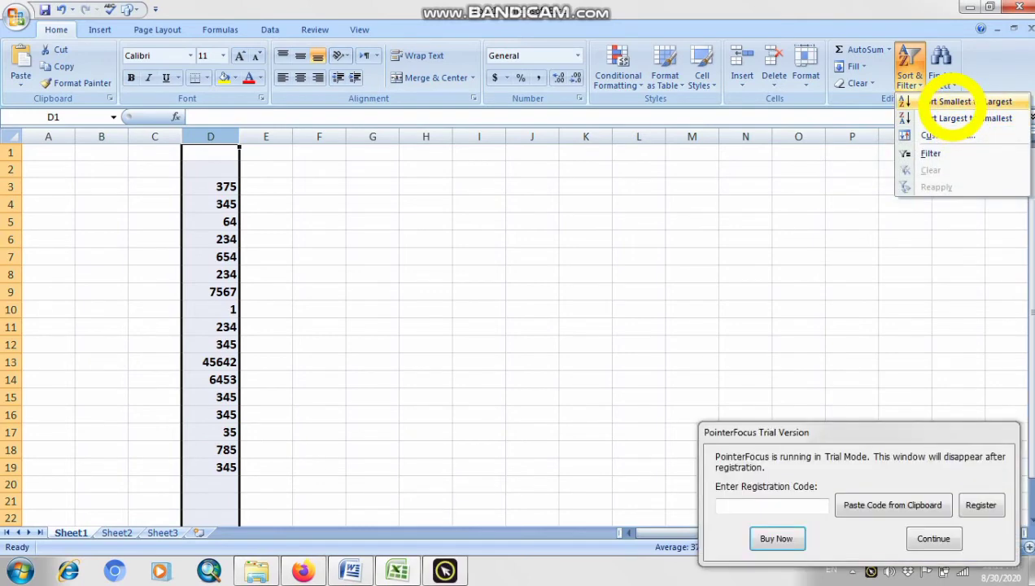
pyautogui.click(953, 101)
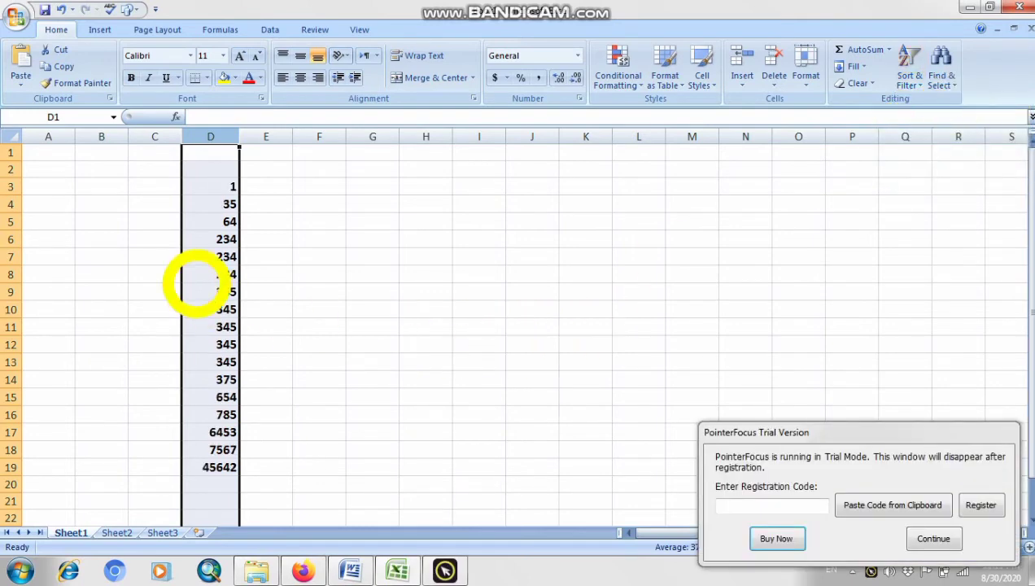
pyautogui.click(419, 291)
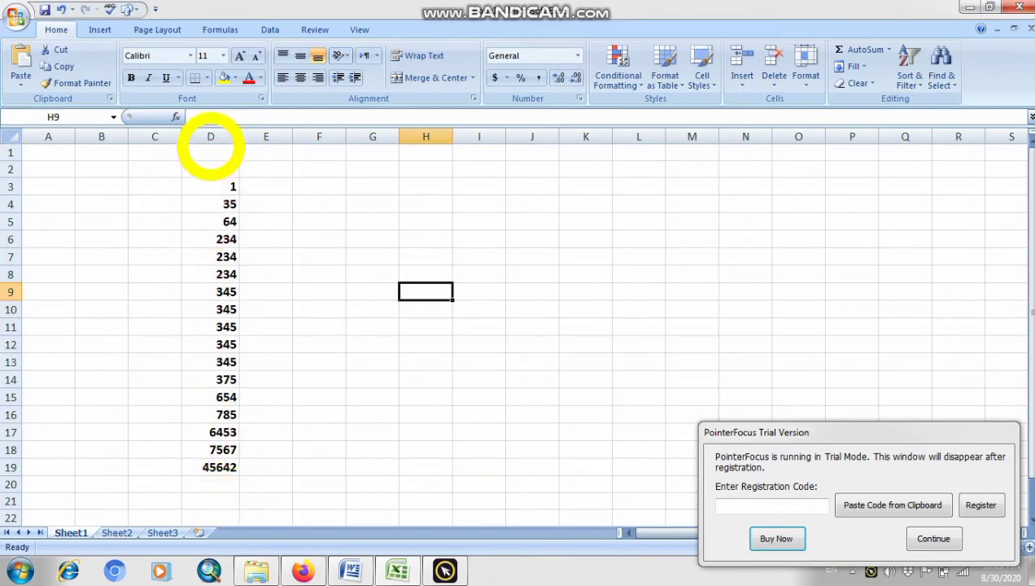
# Review the sorted numbers in D3:D19 and show the Sort & Filter options for column D.
pyautogui.moveTo(228, 187); pyautogui.dragTo(195, 463)
pyautogui.click(273, 397)
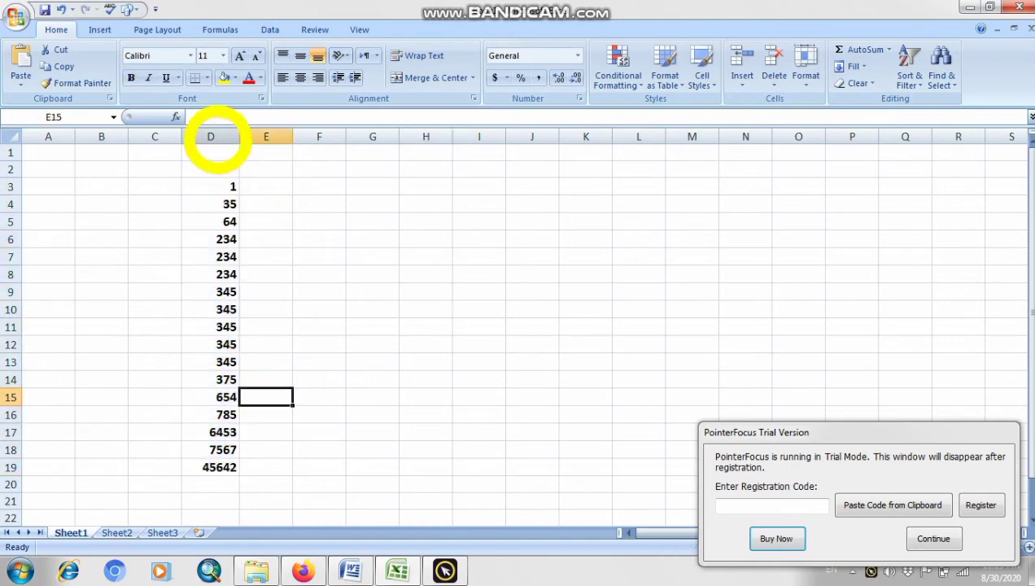
pyautogui.scroll(-7, 194, 501)
pyautogui.scroll(7, 209, 432)
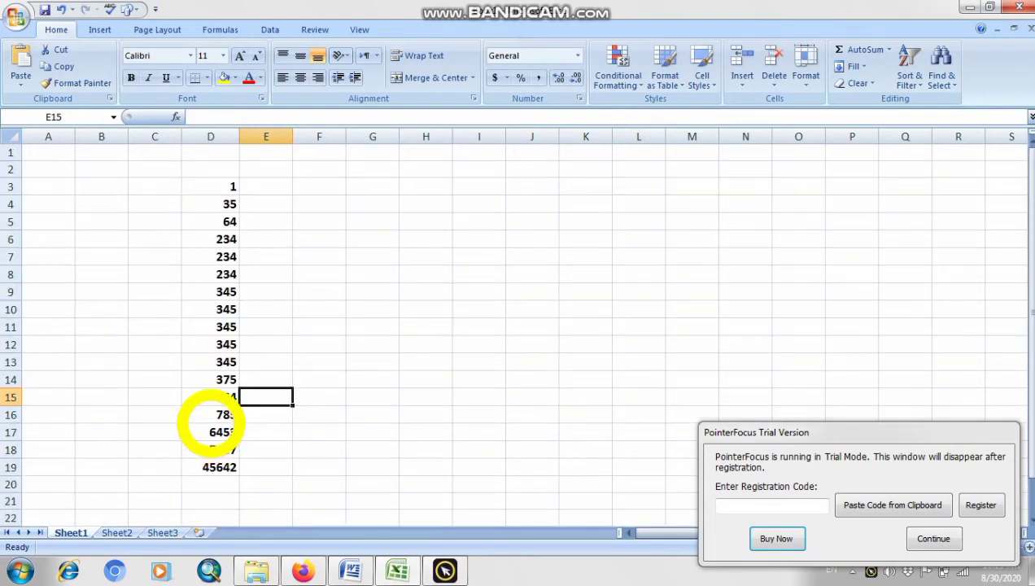
pyautogui.scroll(-7, 210, 424)
pyautogui.scroll(13, 211, 422)
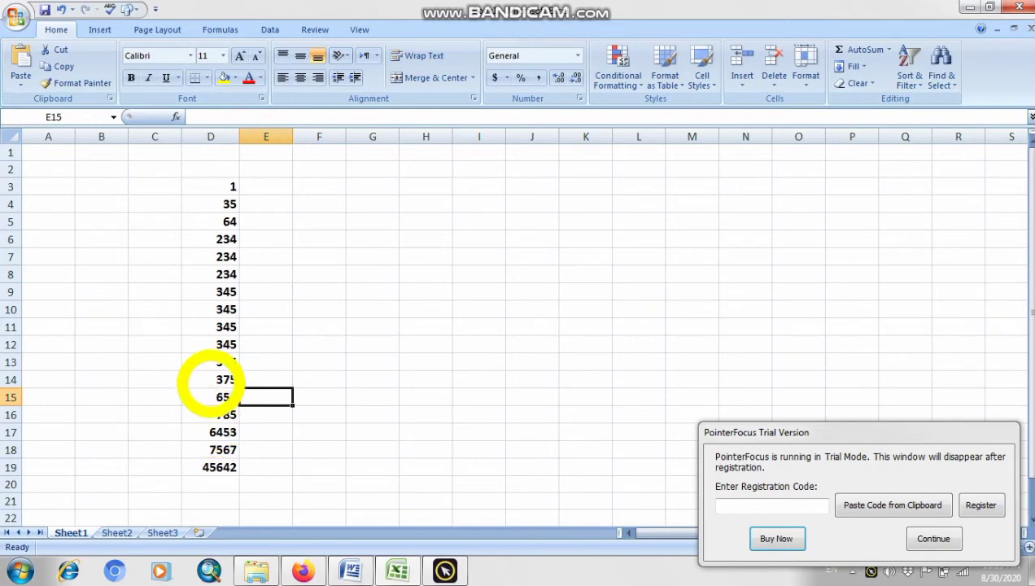
pyautogui.click(210, 136)
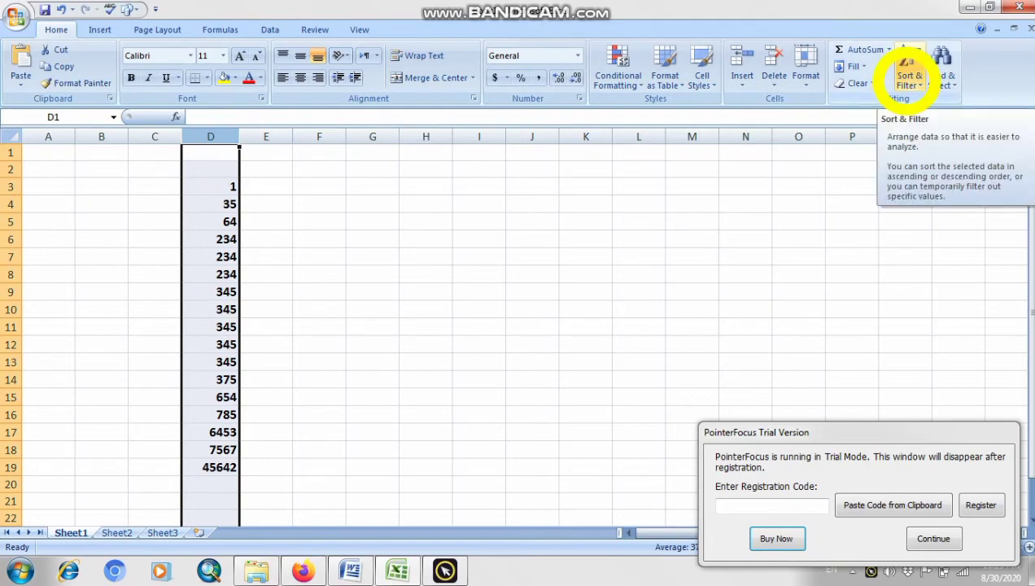
pyautogui.click(909, 78)
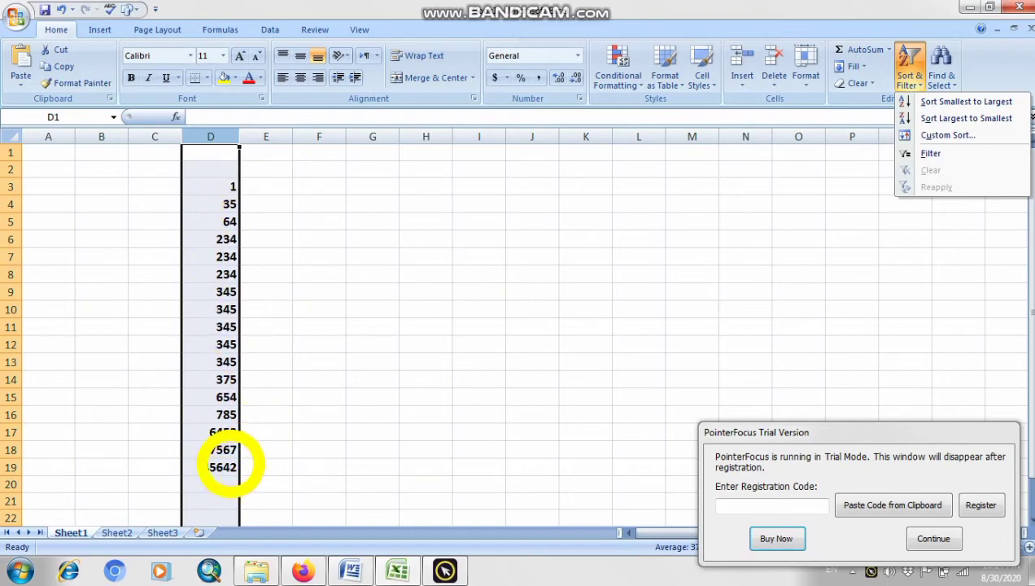
pyautogui.click(319, 216)
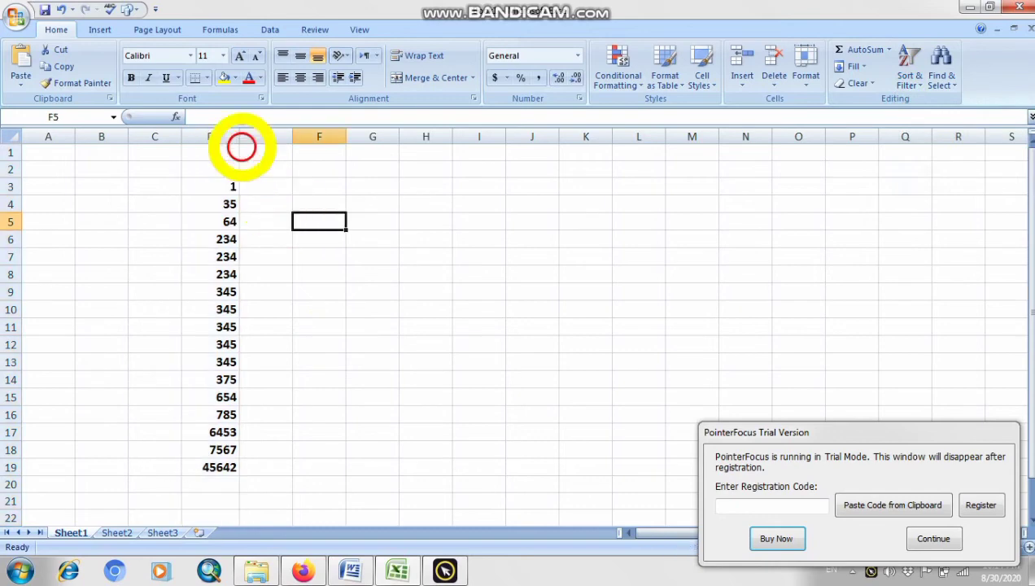
# Copy column D and paste it into column G.
pyautogui.click(213, 136)
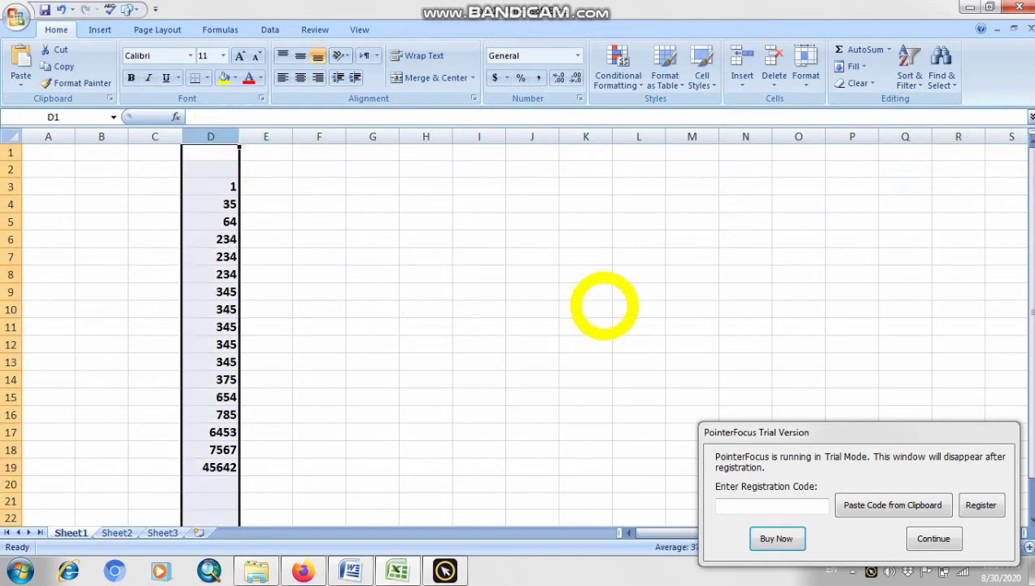
pyautogui.hotkey('ctrl', 'c')
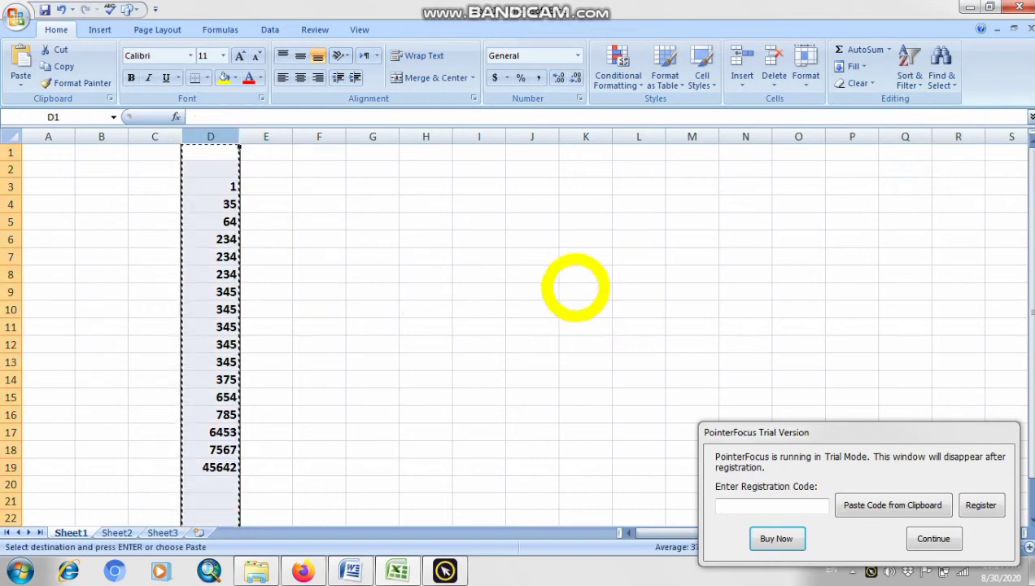
pyautogui.click(371, 137)
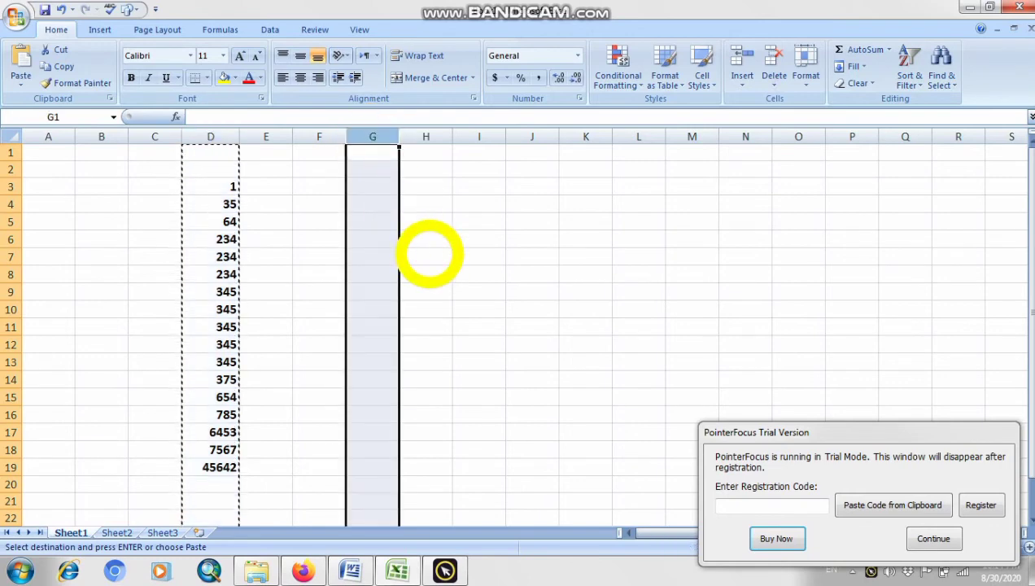
pyautogui.hotkey('ctrl', 'v')
pyautogui.click(512, 307)
pyautogui.press('Left')
pyautogui.press('Left')
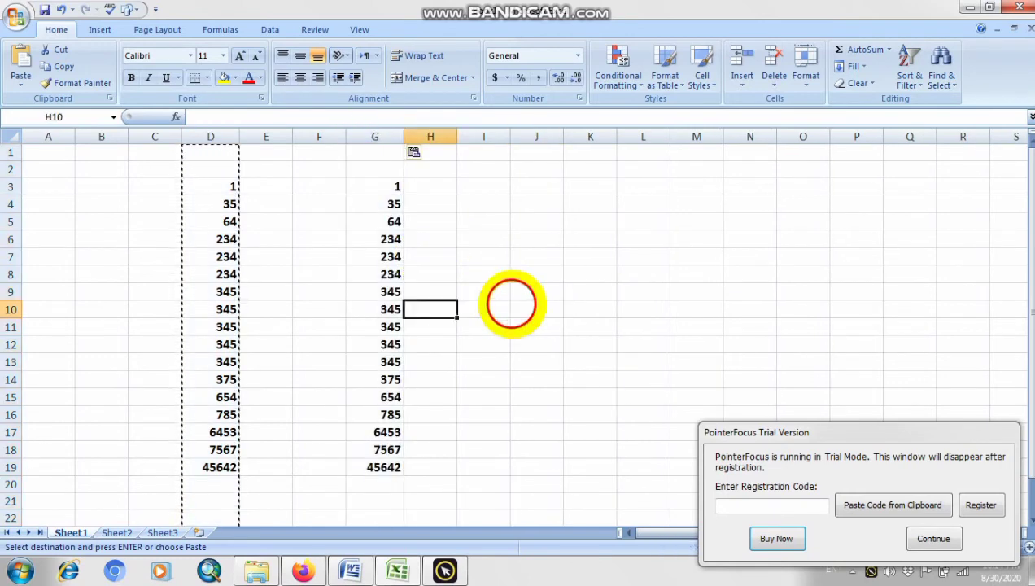
# Sort the pasted numbers in column G from smallest to largest.
pyautogui.click(522, 431)
pyautogui.doubleClick(522, 431)
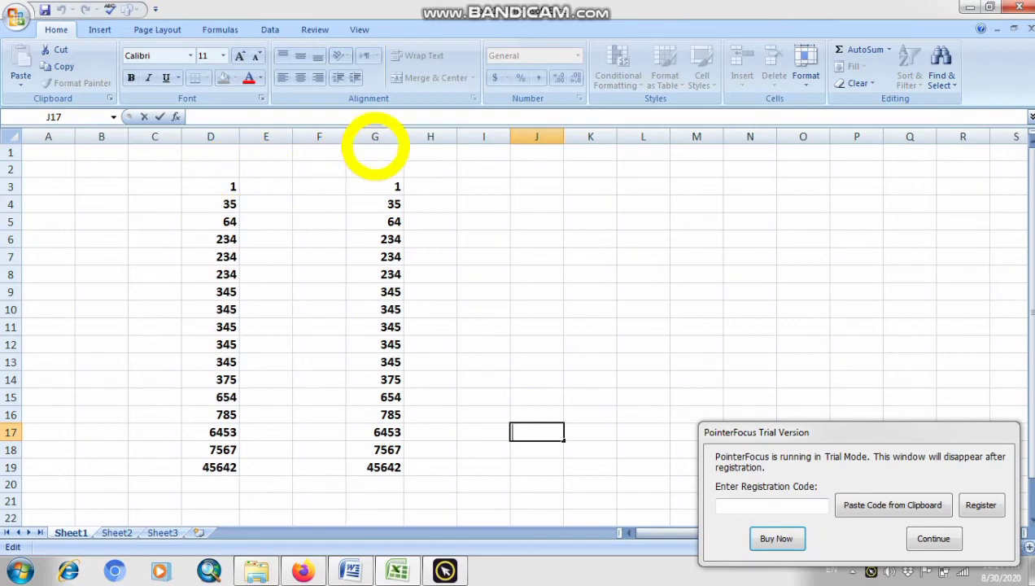
pyautogui.click(374, 136)
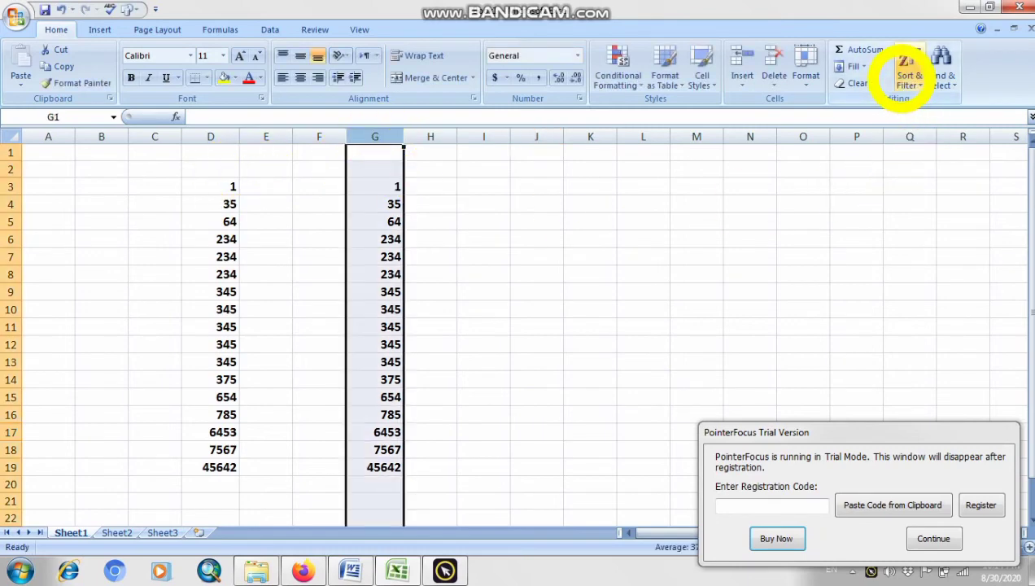
pyautogui.click(905, 77)
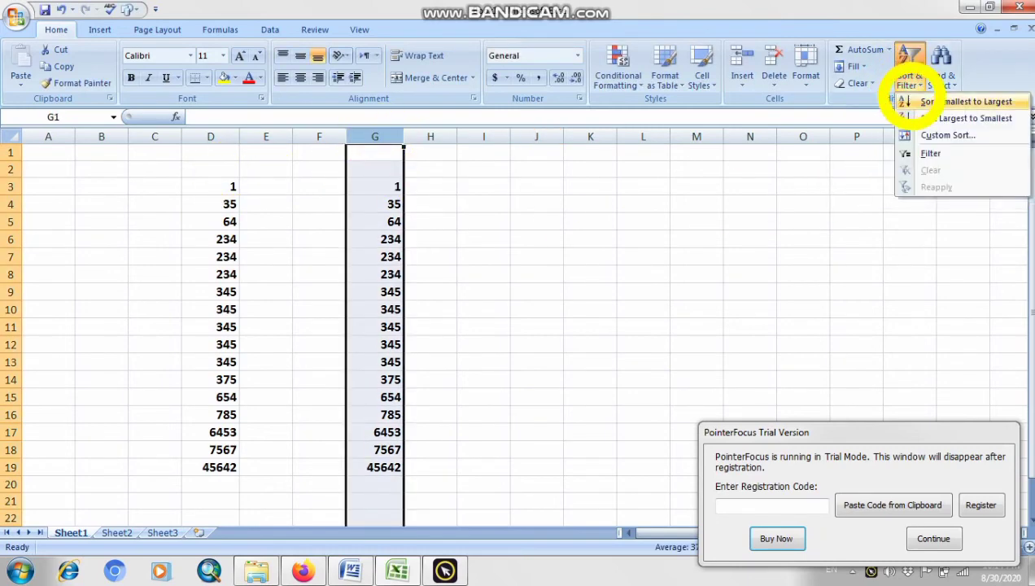
pyautogui.click(911, 101)
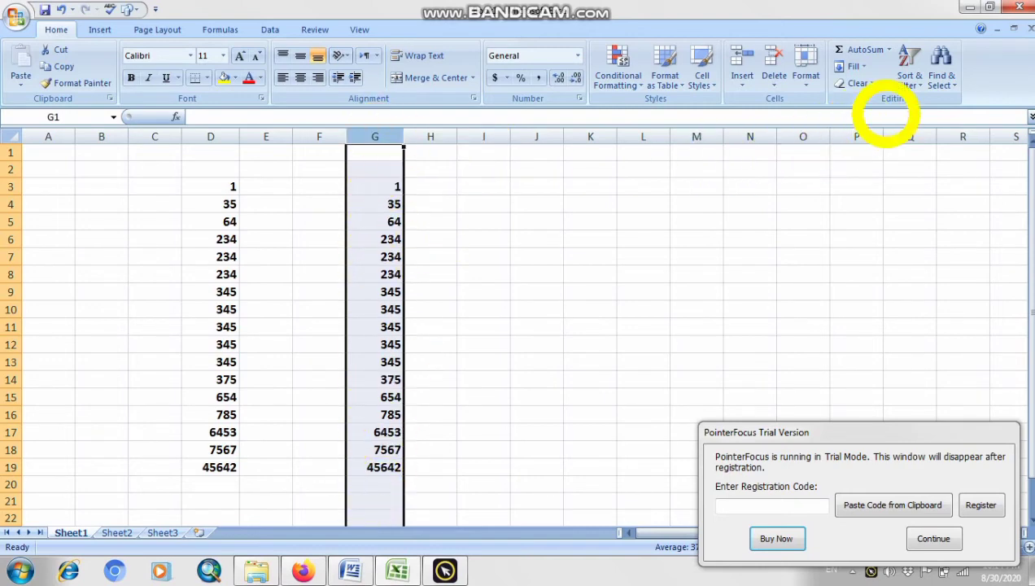
# Sort column G from largest to smallest and dismiss the PointerFocus trial notice.
pyautogui.click(910, 82)
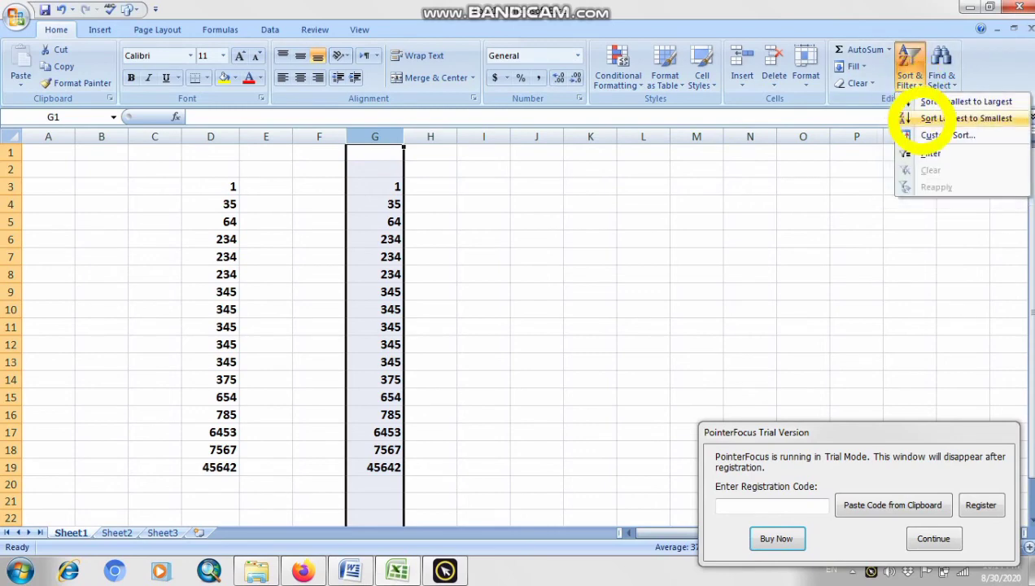
pyautogui.click(915, 119)
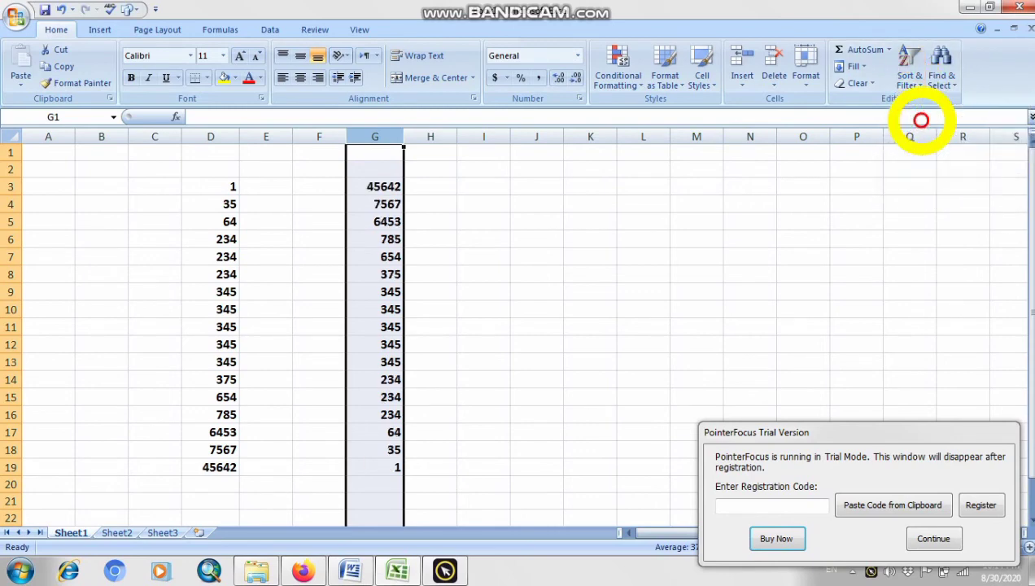
pyautogui.click(545, 290)
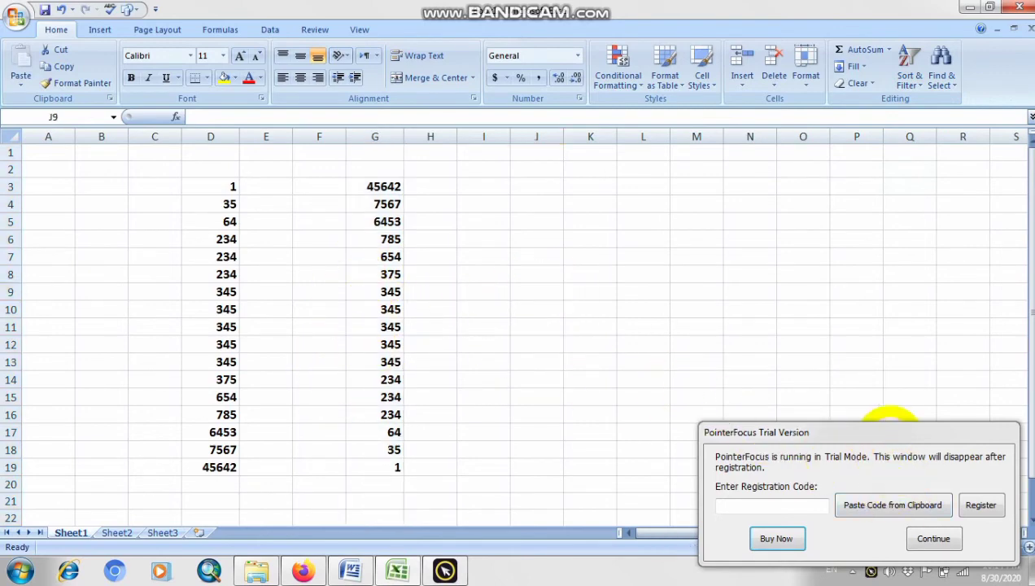
pyautogui.moveTo(889, 423); pyautogui.dragTo(767, 404)
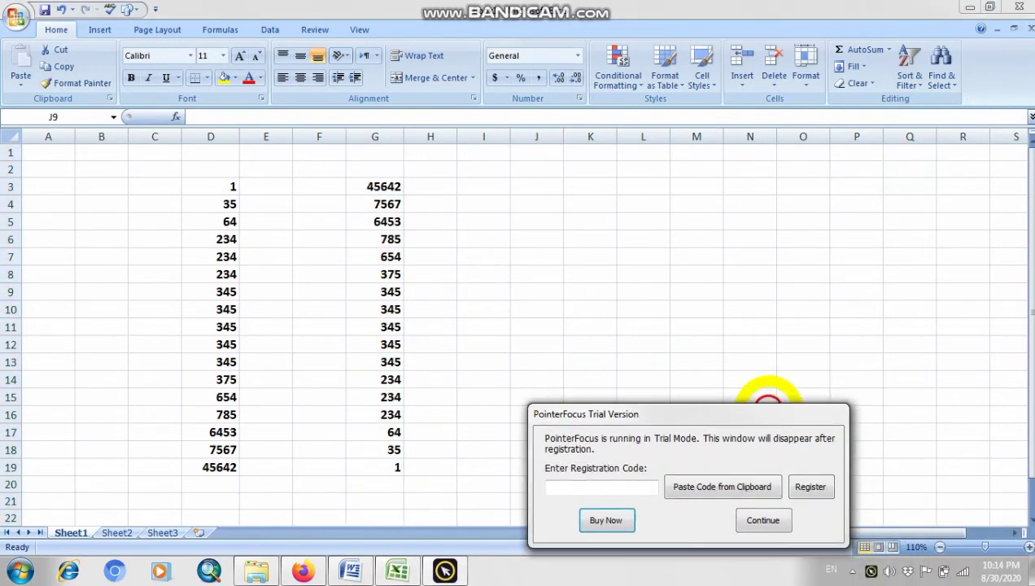
pyautogui.click(765, 522)
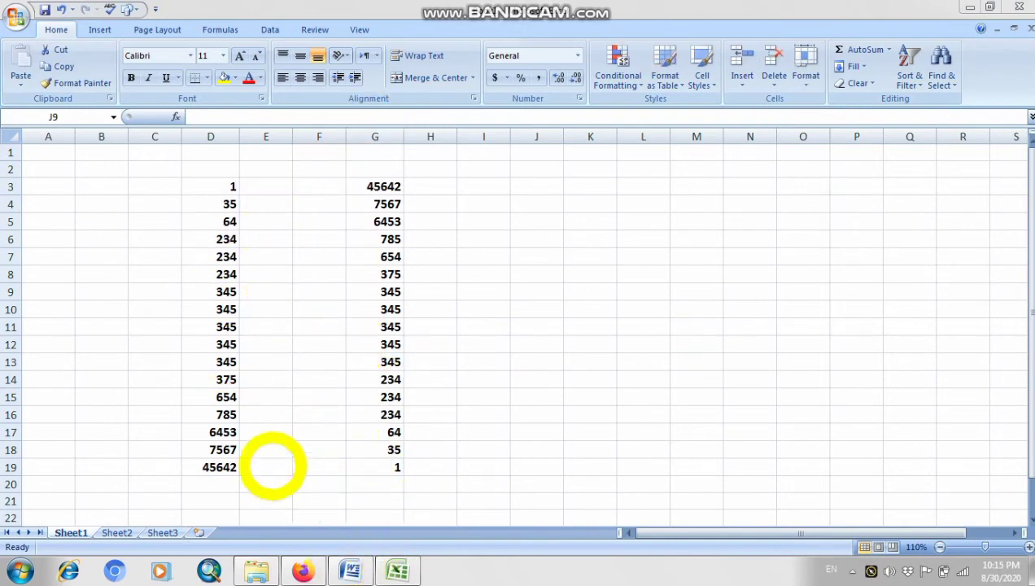
# Switch to the Sorting document in Word and zoom out to 50% to show whole pages.
pyautogui.click(303, 569)
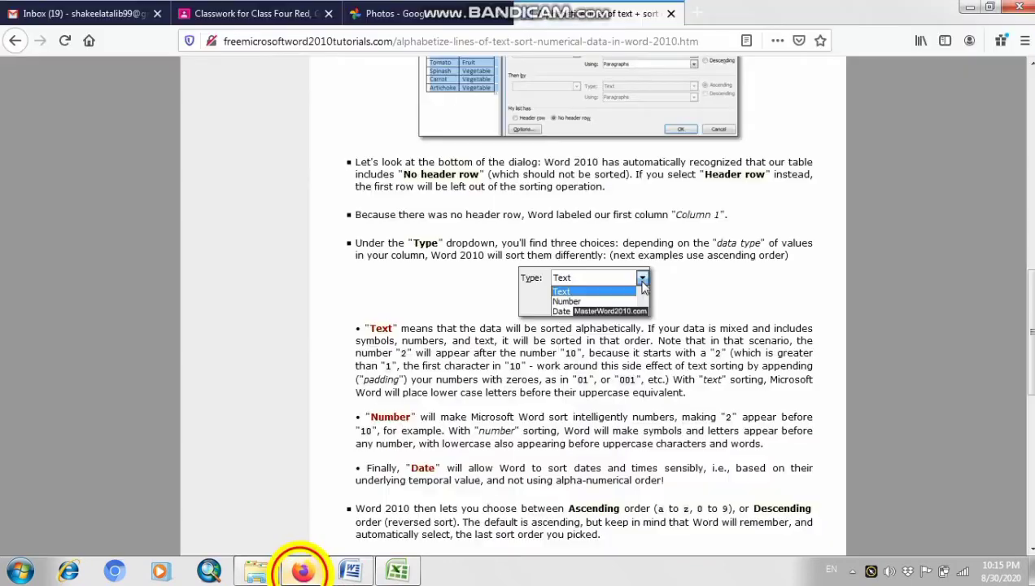
pyautogui.click(350, 570)
pyautogui.click(429, 407)
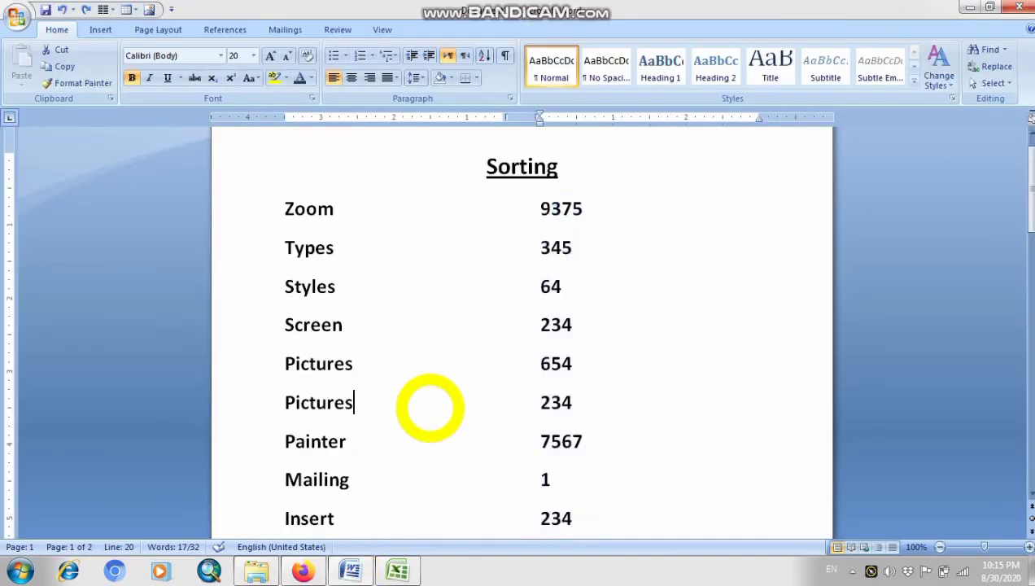
pyautogui.click(939, 547)
pyautogui.click(939, 547)
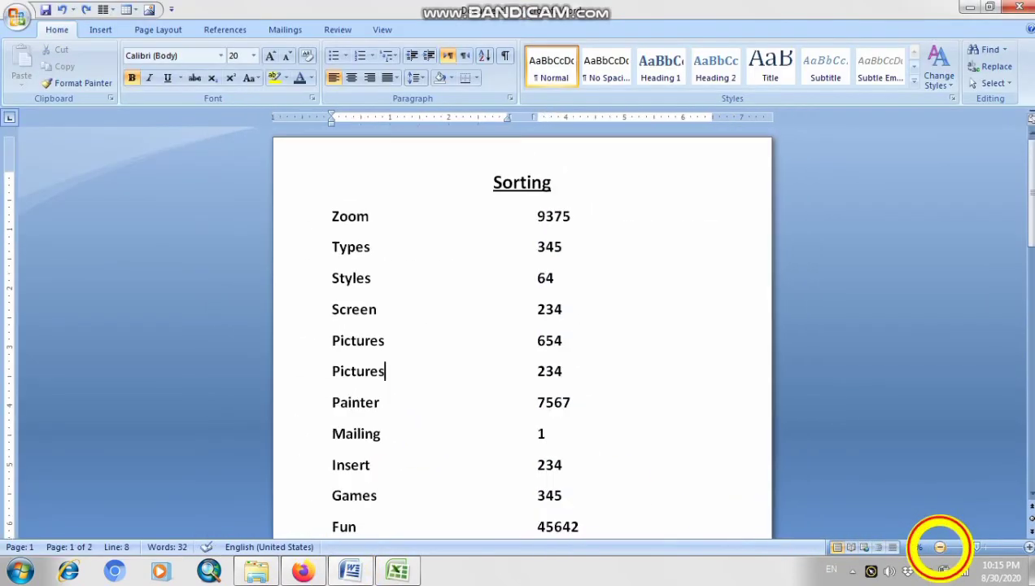
pyautogui.click(939, 547)
pyautogui.click(940, 546)
pyautogui.click(940, 547)
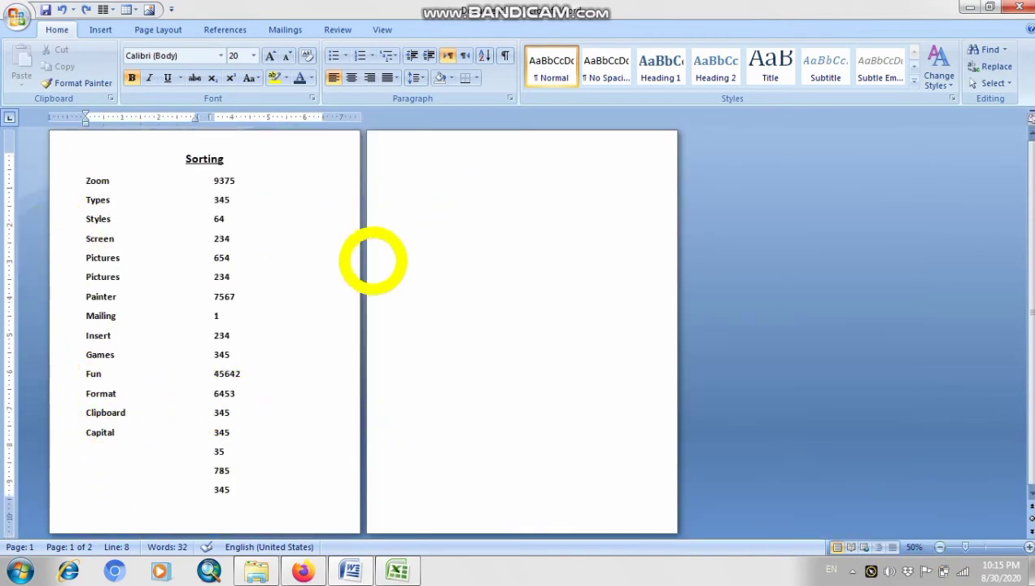
# Undo the sorting, number and column edits until only the original word list from Capital to format remains.
pyautogui.moveTo(130, 434); pyautogui.dragTo(110, 340)
pyautogui.click(122, 381)
pyautogui.hotkey('ctrl', 'z')
pyautogui.hotkey('ctrl', 'z')
pyautogui.hotkey('ctrl', 'z')
pyautogui.hotkey('ctrl', 'z')
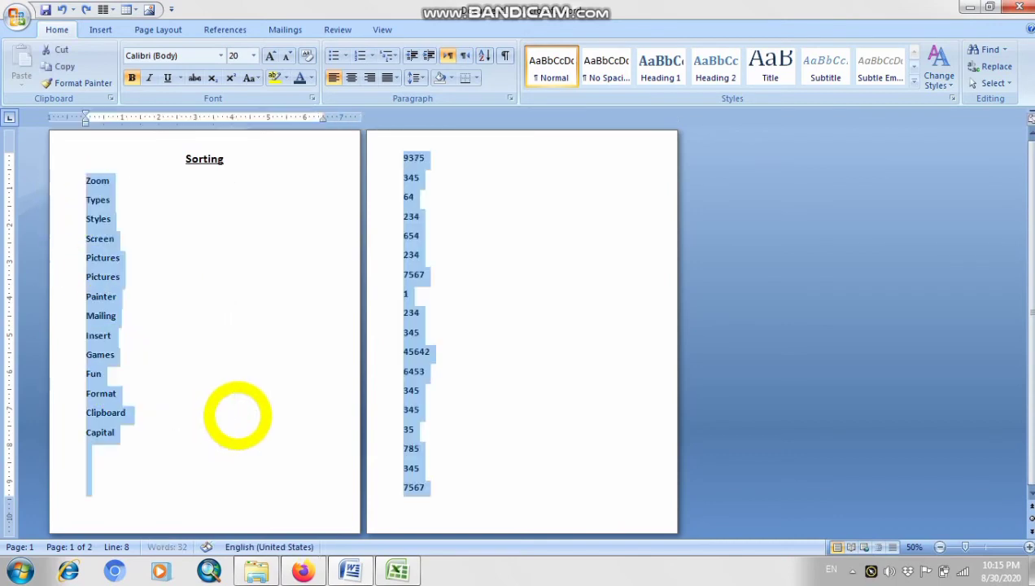
pyautogui.hotkey('ctrl', 'z')
pyautogui.hotkey('ctrl', 'z')
pyautogui.hotkey('ctrl', 'z')
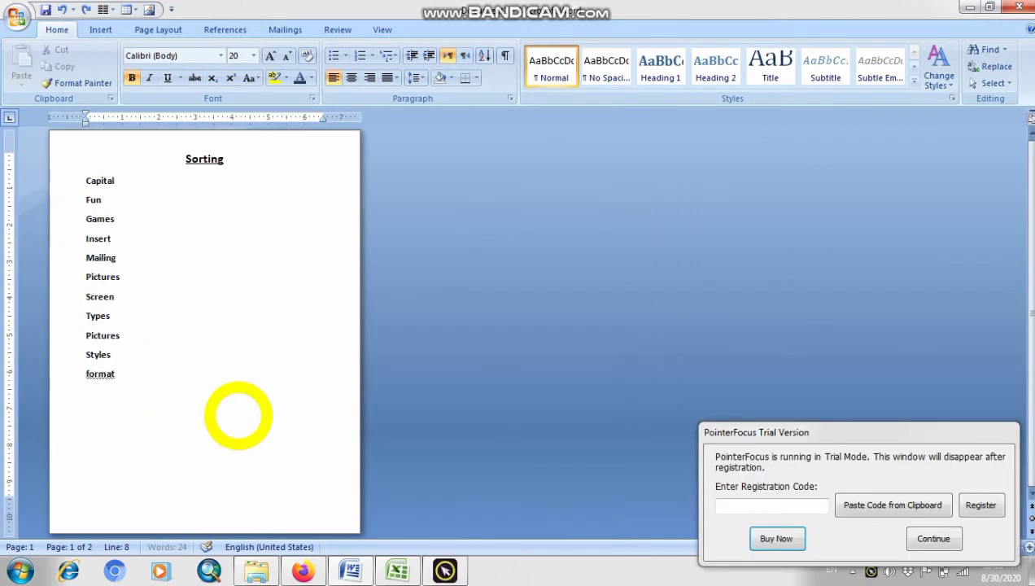
# Copy the word list from Capital to format, without the heading, and paste it into Excel starting at cell J3.
pyautogui.moveTo(157, 397); pyautogui.dragTo(80, 171)
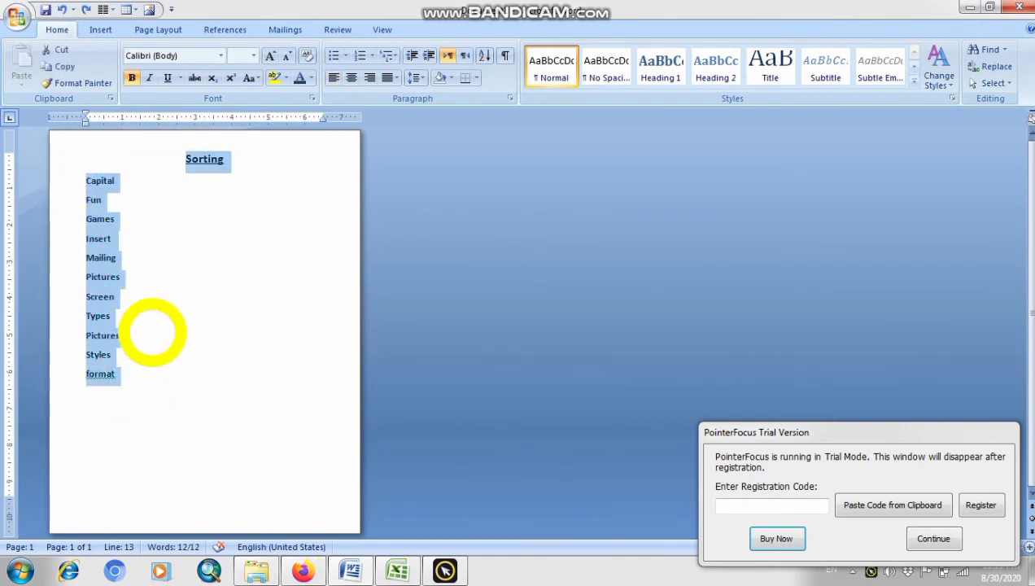
pyautogui.moveTo(189, 373); pyautogui.dragTo(76, 185)
pyautogui.hotkey('ctrl', 'c')
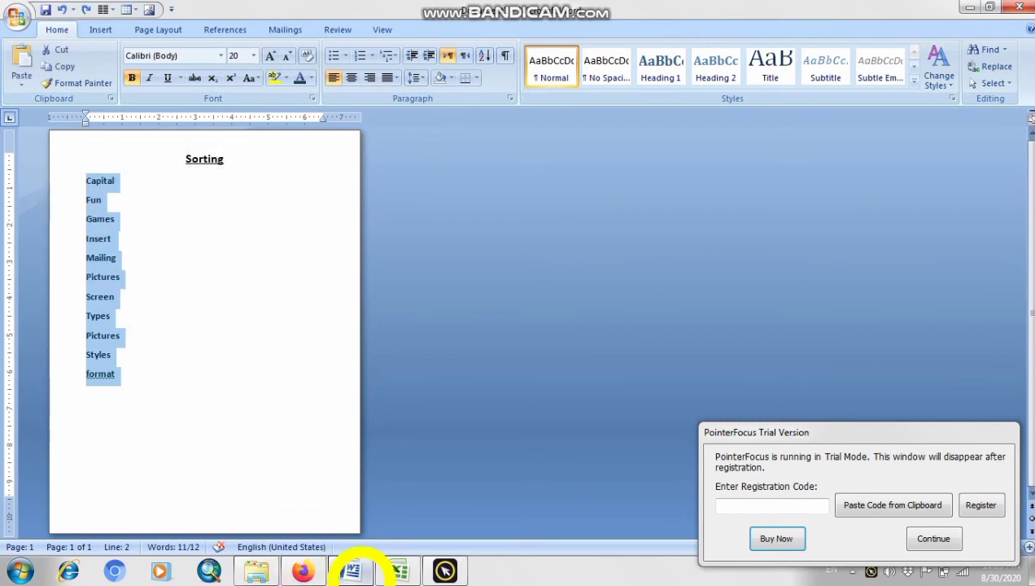
pyautogui.click(397, 570)
pyautogui.moveTo(547, 188); pyautogui.dragTo(543, 462)
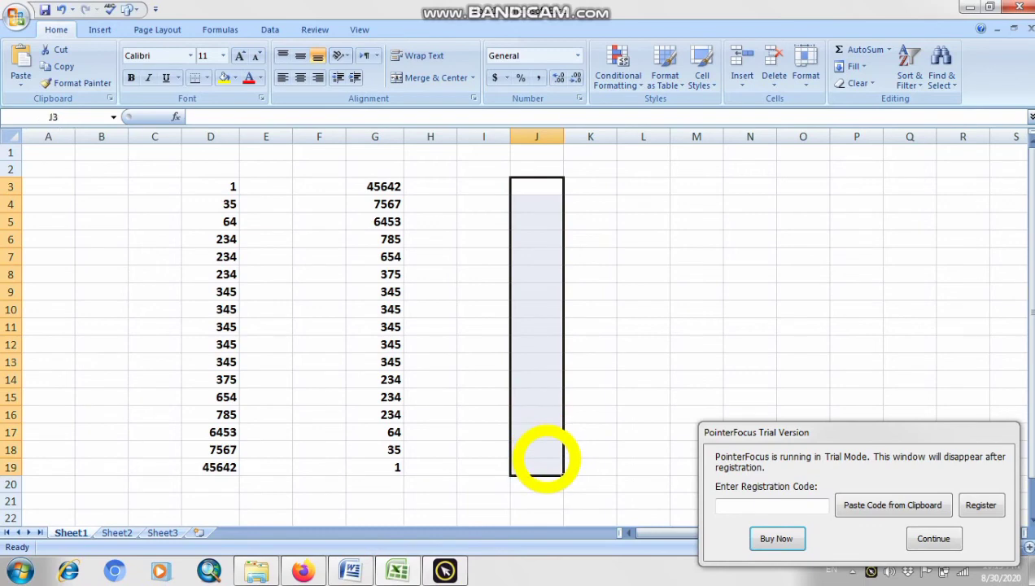
pyautogui.hotkey('ctrl', 'v')
pyautogui.click(490, 323)
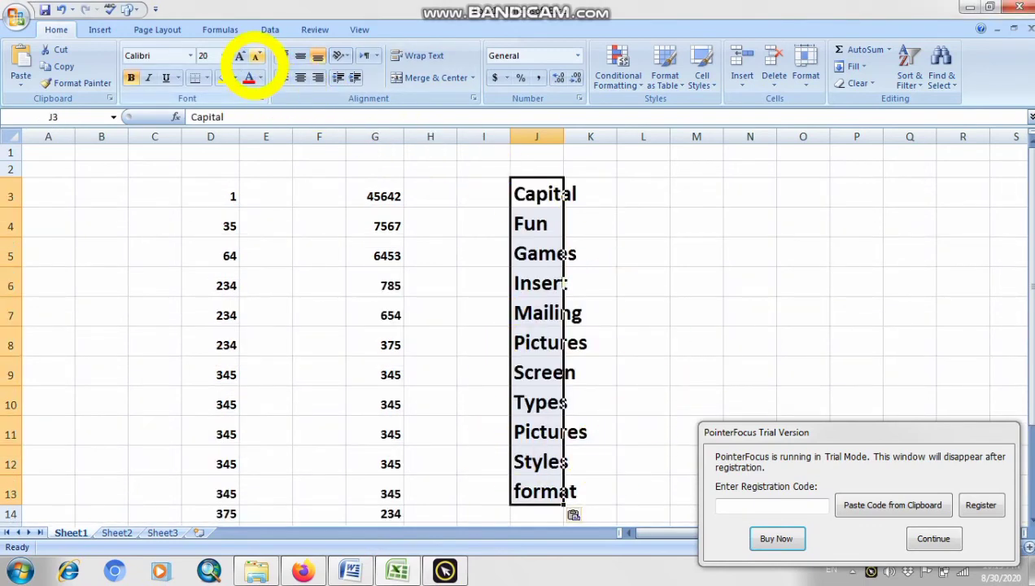
# Reduce the pasted words' font size to 14 and dismiss the PointerFocus trial notice.
pyautogui.click(256, 56)
pyautogui.click(256, 56)
pyautogui.click(256, 56)
pyautogui.click(255, 56)
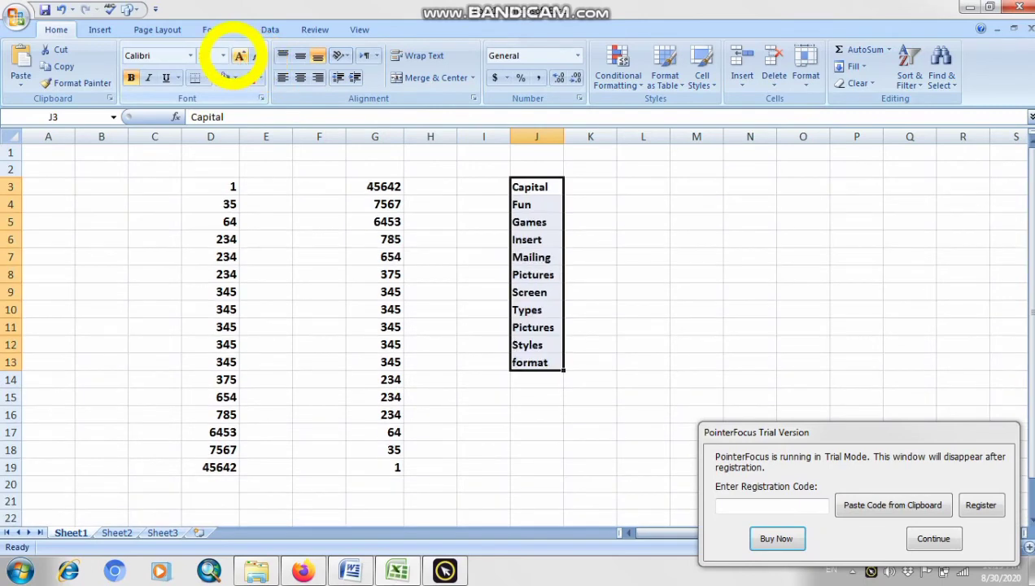
pyautogui.click(238, 53)
pyautogui.click(933, 538)
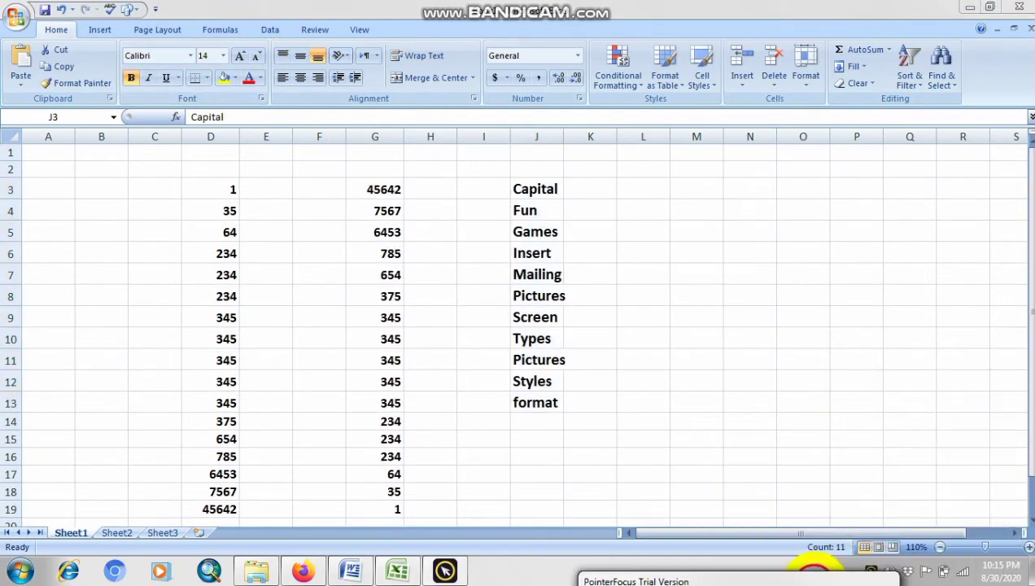
# Widen column J to fit its words and zoom the sheet to 130%.
pyautogui.click(562, 135)
pyautogui.moveTo(563, 136); pyautogui.dragTo(576, 136)
pyautogui.click(1029, 547)
pyautogui.click(1028, 546)
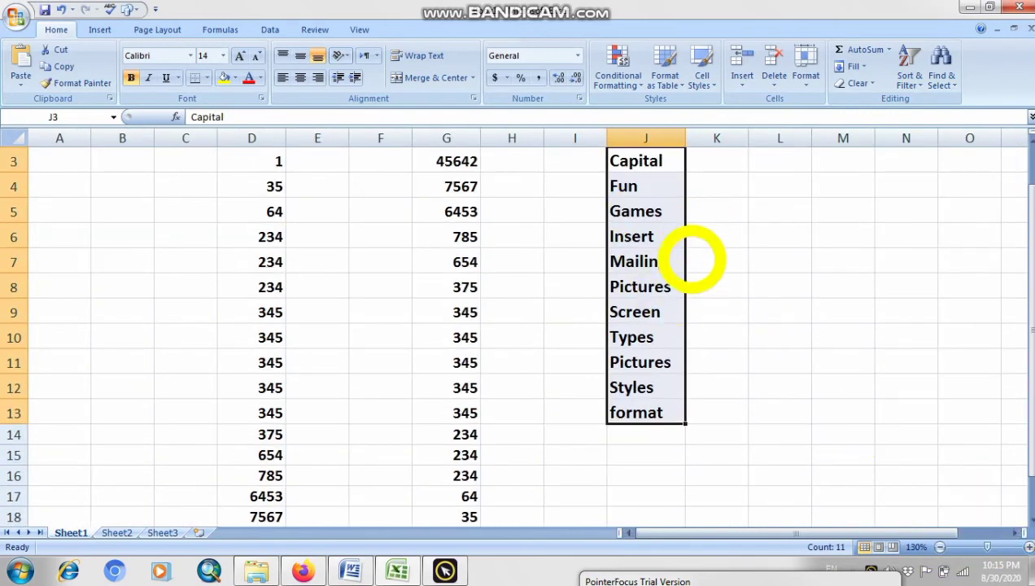
pyautogui.scroll(1, 716, 292)
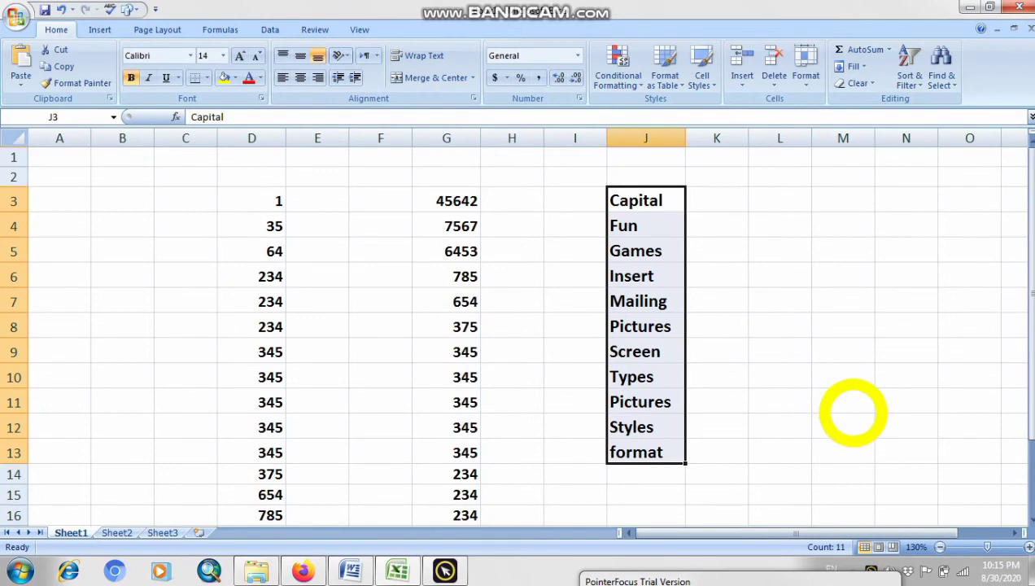
pyautogui.click(844, 443)
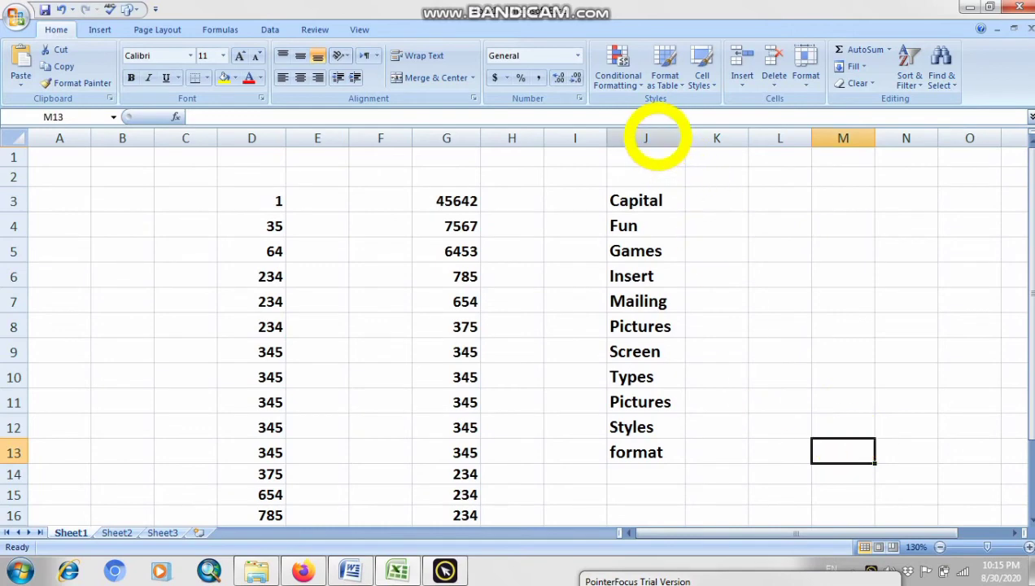
# Compare the sort options offered for the words in column J with those for the numbers in column G, and dismiss the trial notice.
pyautogui.click(656, 138)
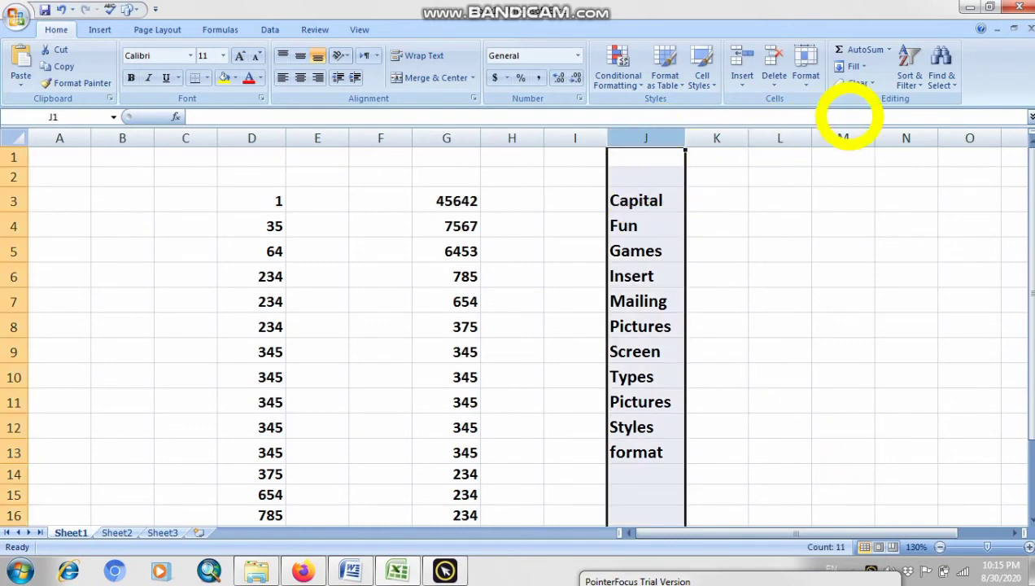
pyautogui.click(913, 76)
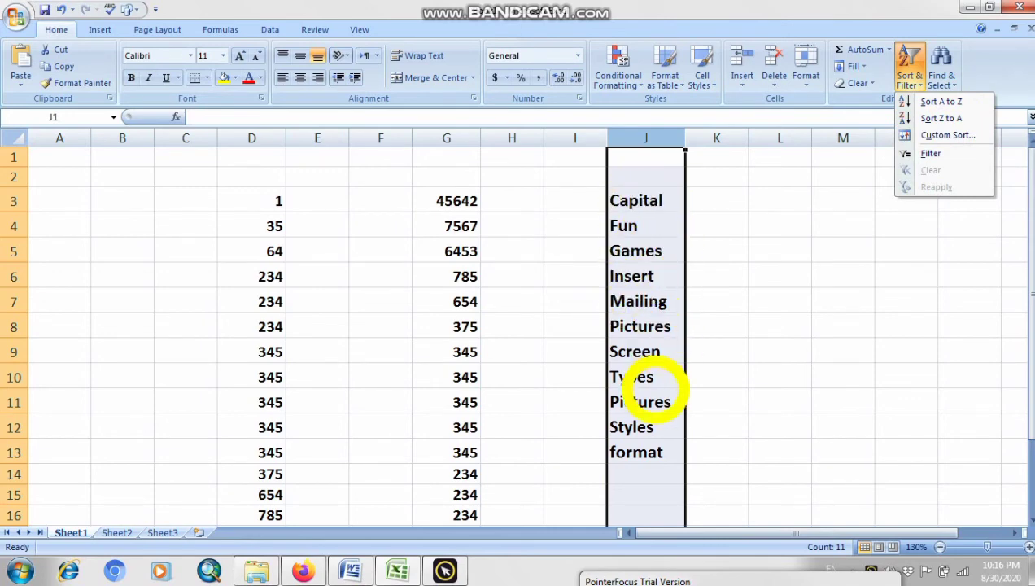
pyautogui.click(439, 140)
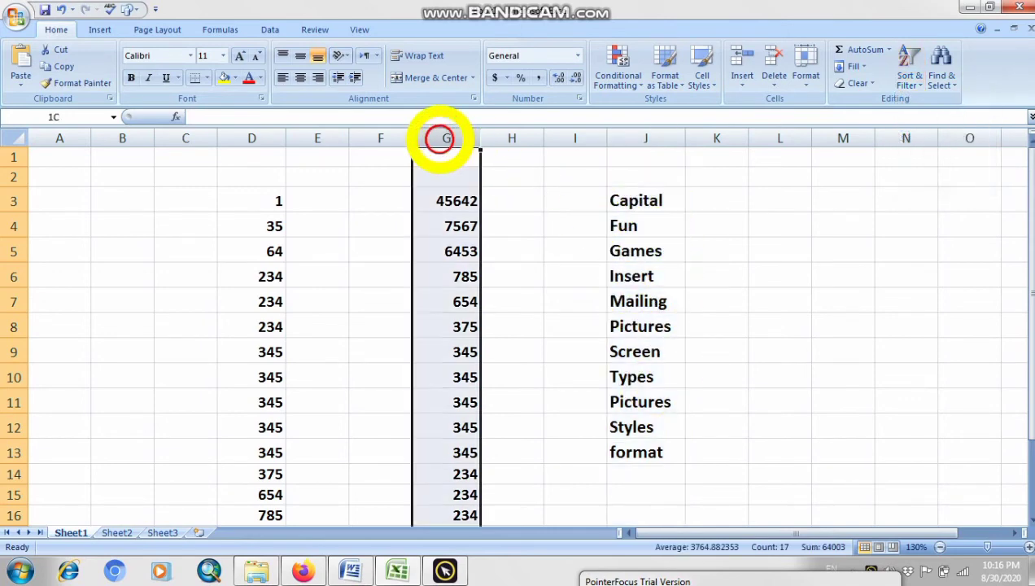
pyautogui.click(909, 61)
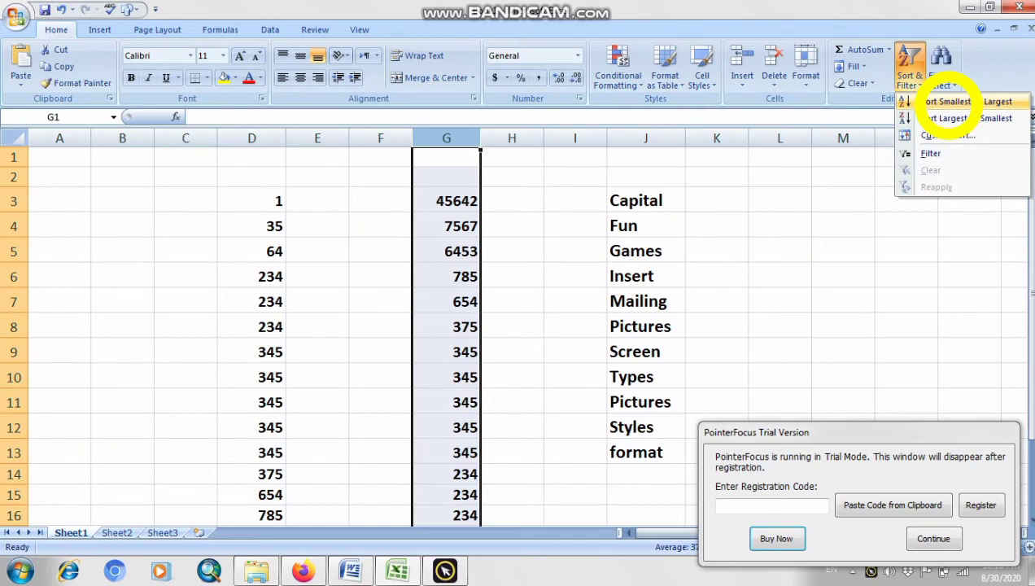
pyautogui.click(640, 141)
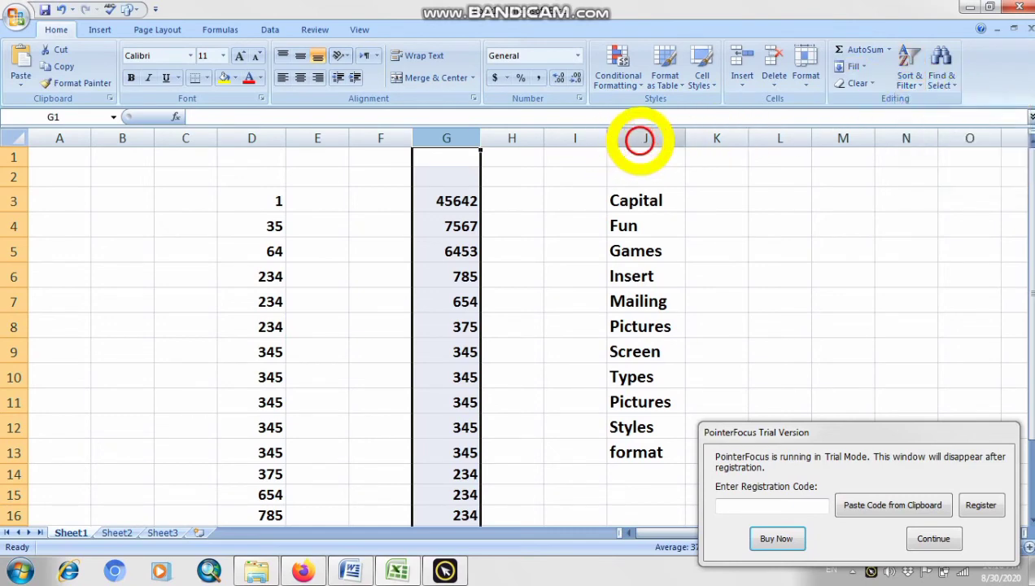
pyautogui.click(639, 139)
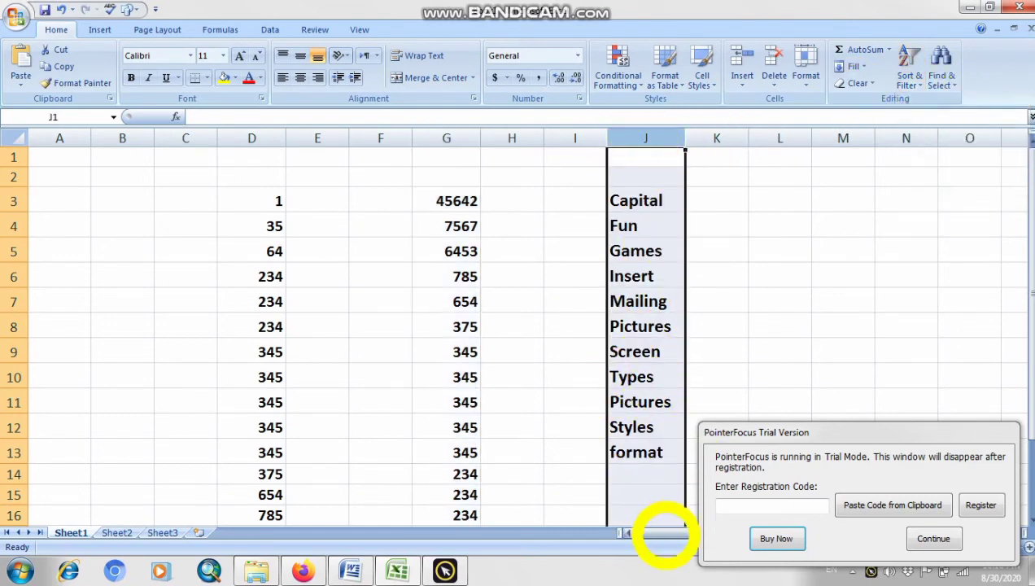
pyautogui.click(909, 68)
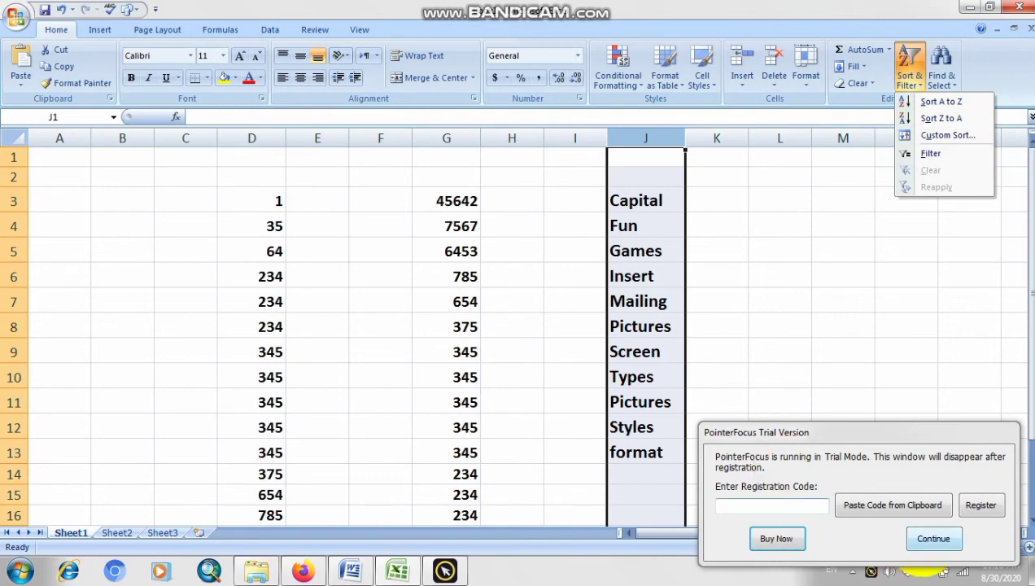
pyautogui.click(933, 538)
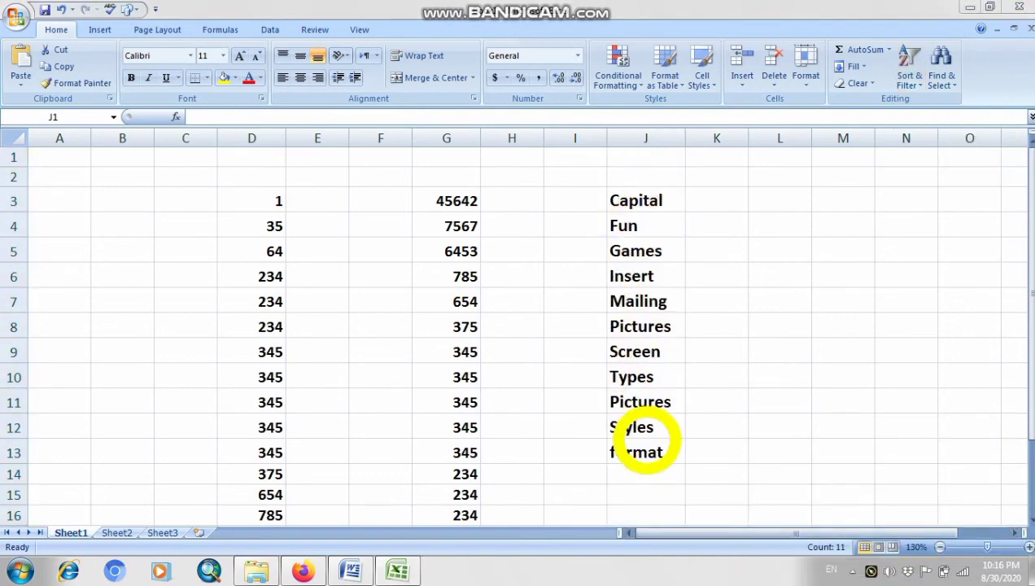
# Add the word "files" below the list in cell J14.
pyautogui.hotkey('ctrl', 'space')
pyautogui.click(645, 473)
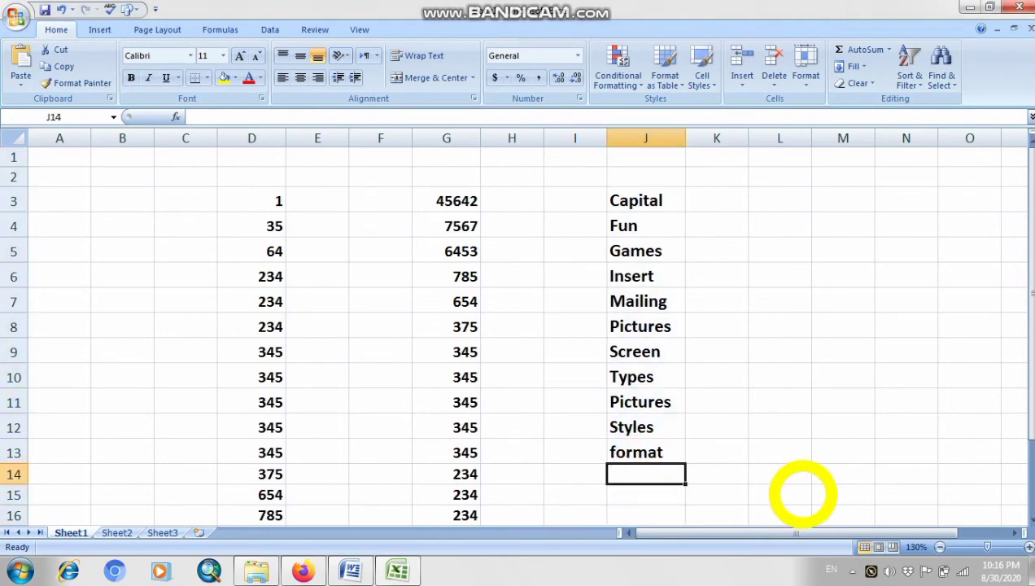
pyautogui.write('files')
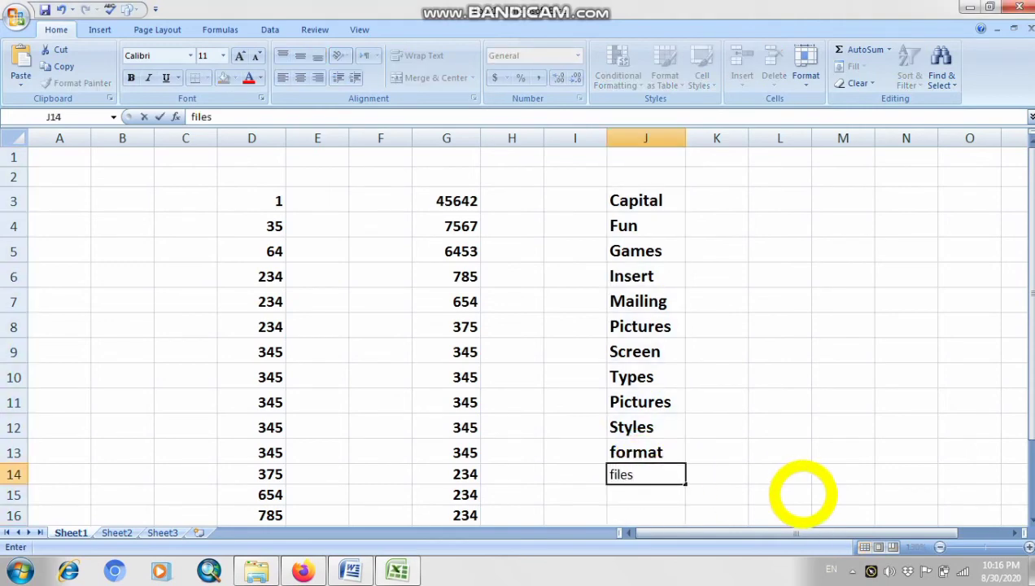
pyautogui.press('Return')
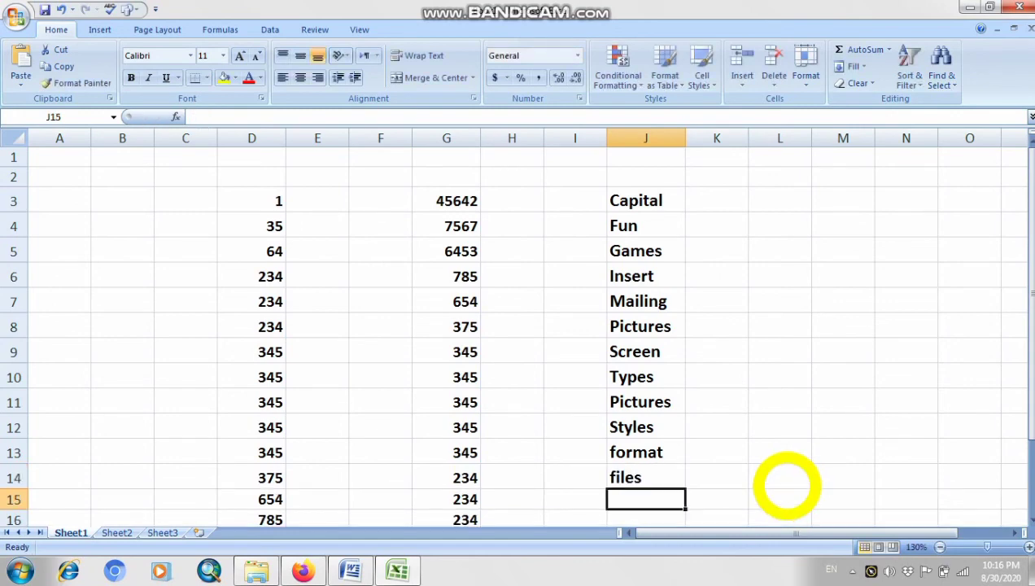
# Add the words "alphabets" and "clock" below the list in cells J15 and J16.
pyautogui.write('alphabets')
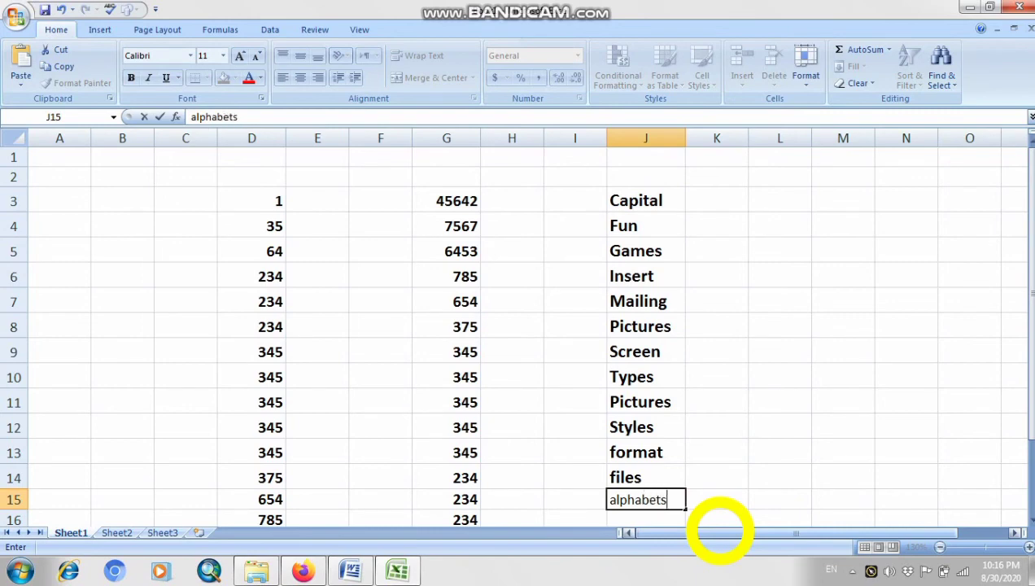
pyautogui.press('Return')
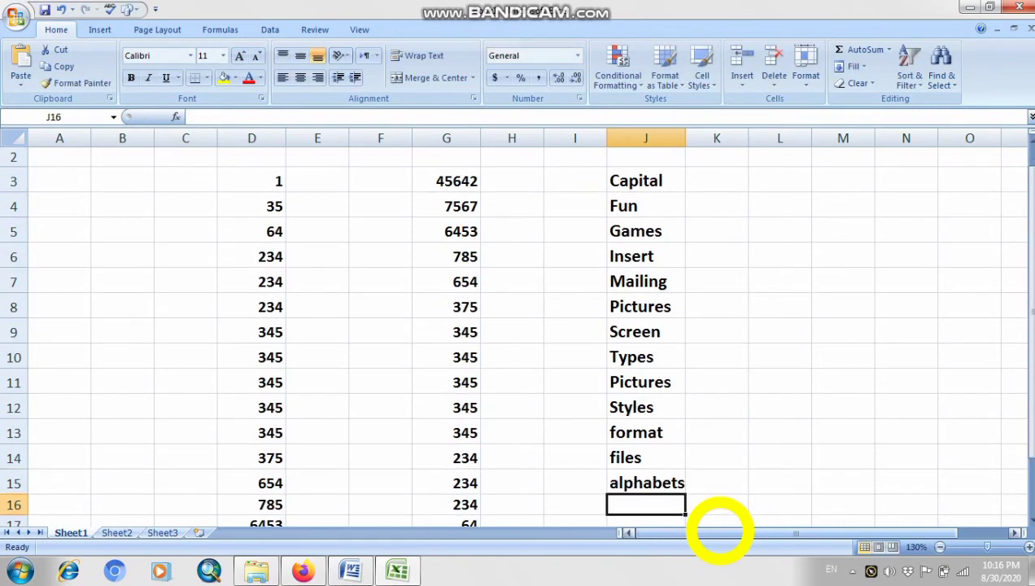
pyautogui.write('cl')
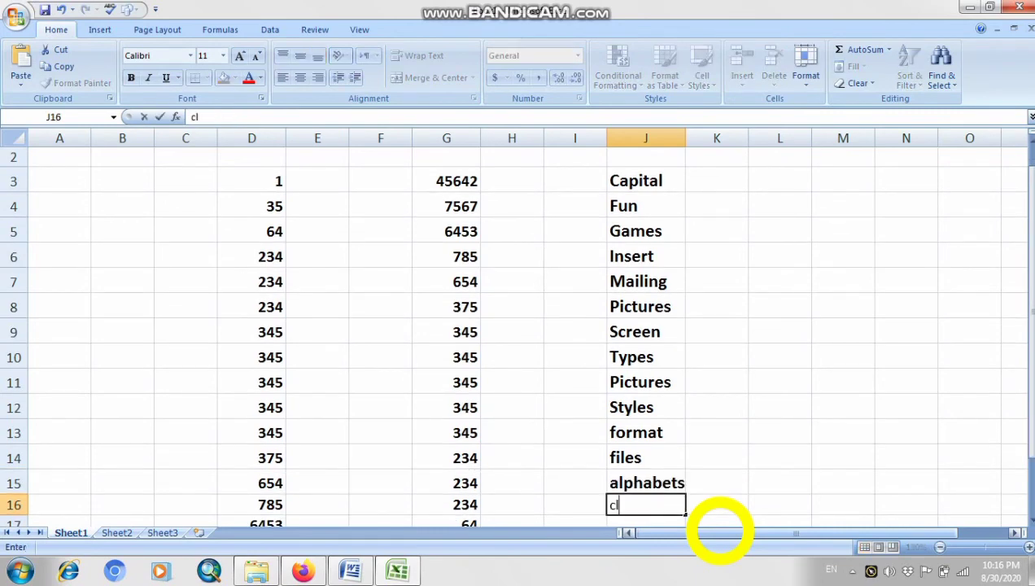
pyautogui.write('ock')
pyautogui.press('Return')
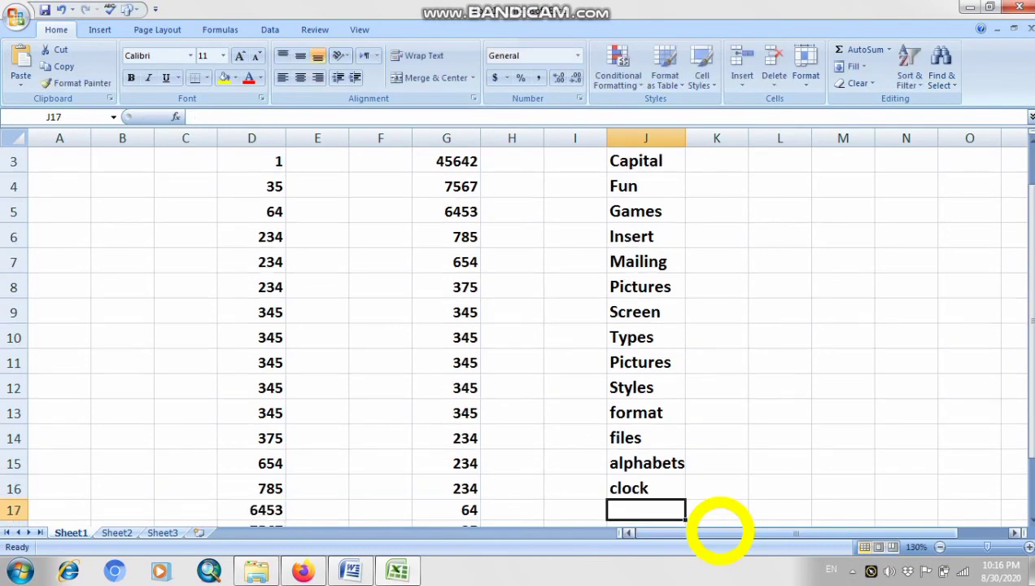
# Zoom the sheet out to 120% and sort the words in column J from A to Z.
pyautogui.scroll(1, 720, 528)
pyautogui.click(939, 547)
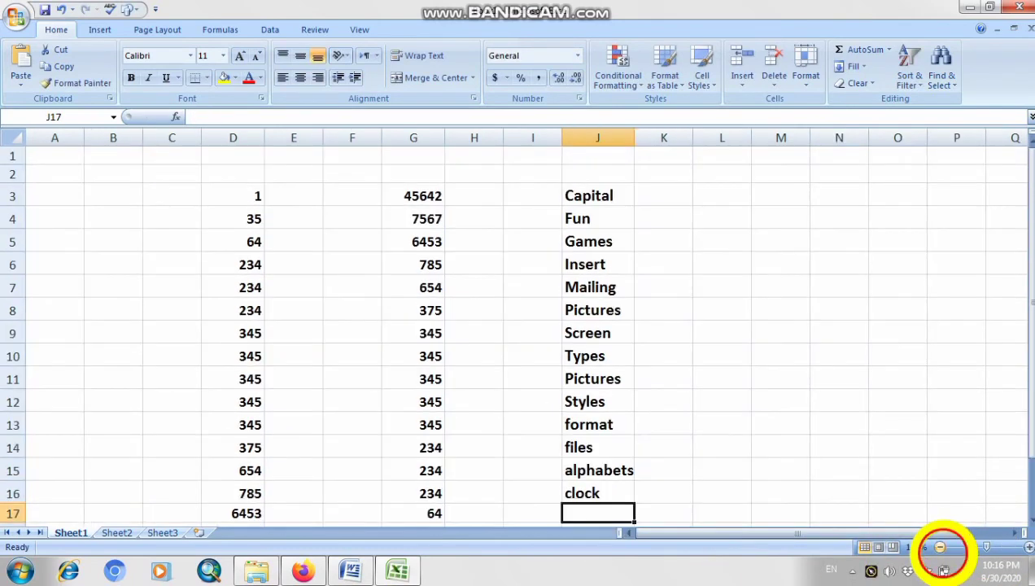
pyautogui.click(602, 137)
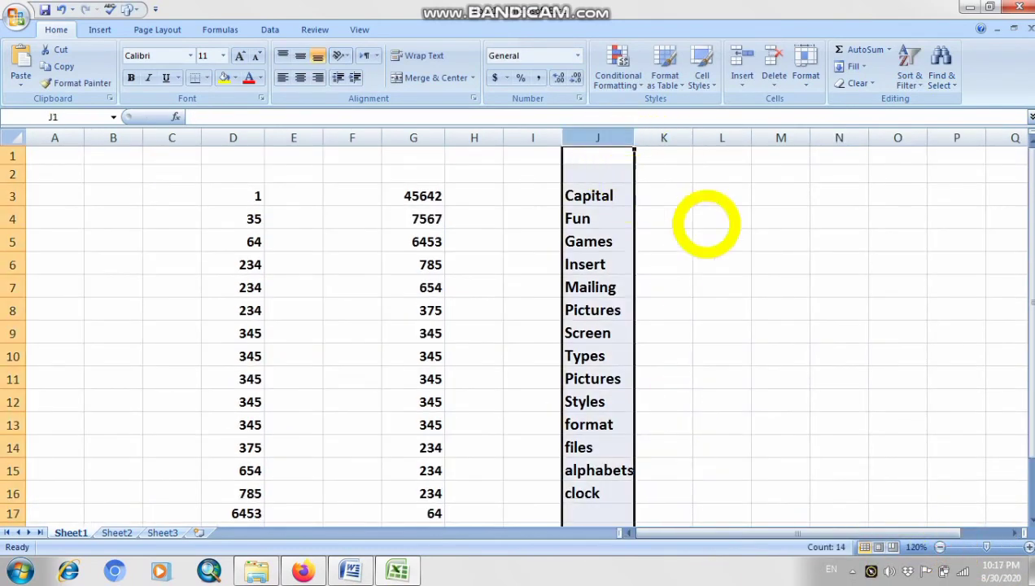
pyautogui.click(916, 78)
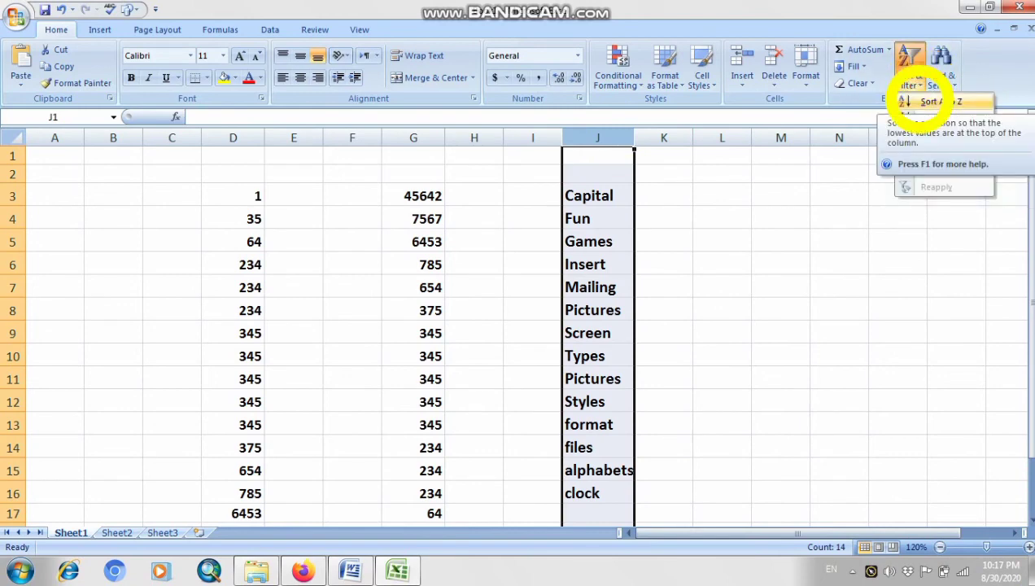
pyautogui.click(927, 102)
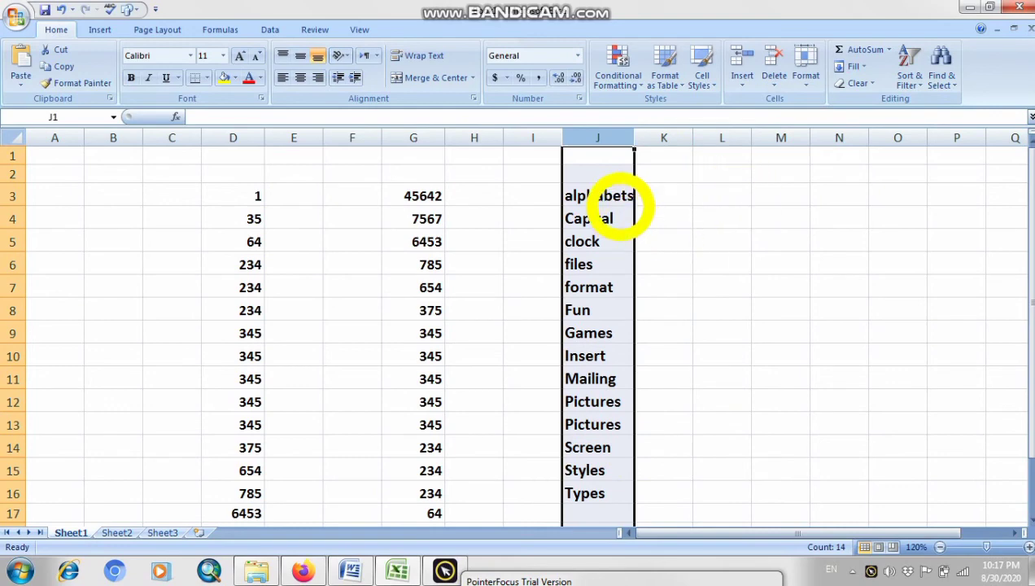
pyautogui.click(722, 223)
pyautogui.click(601, 137)
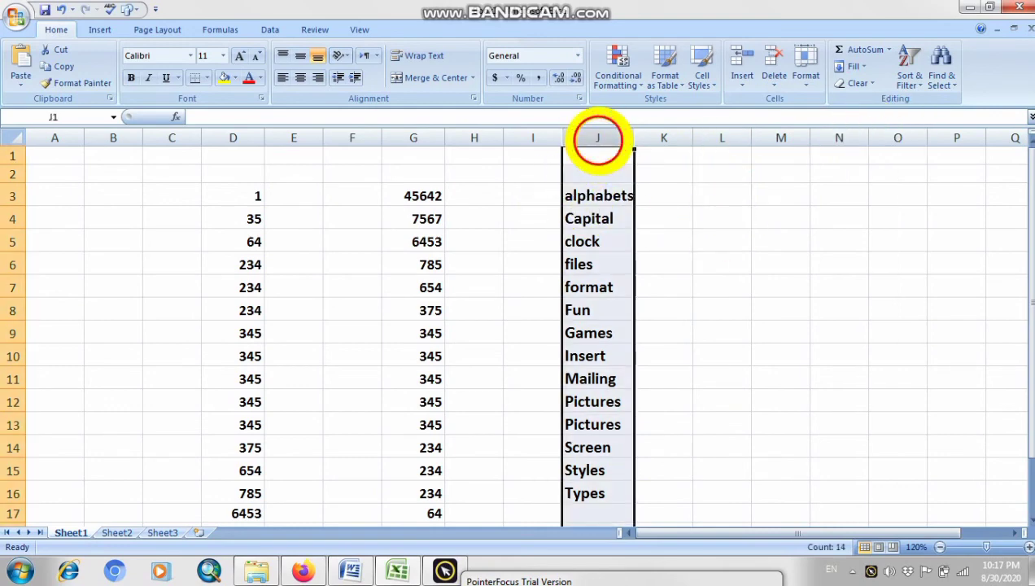
pyautogui.click(909, 72)
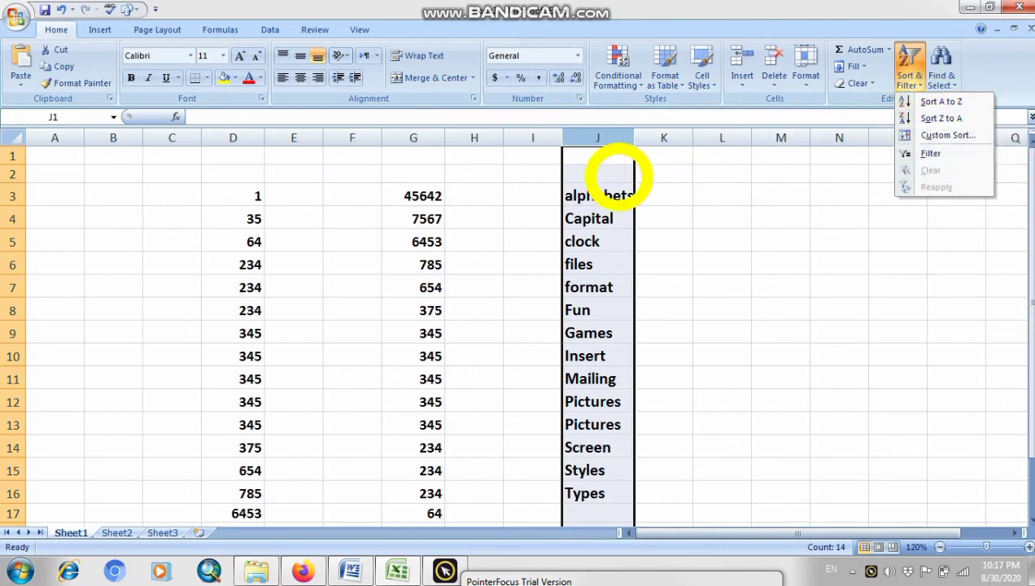
pyautogui.click(691, 403)
pyautogui.click(673, 377)
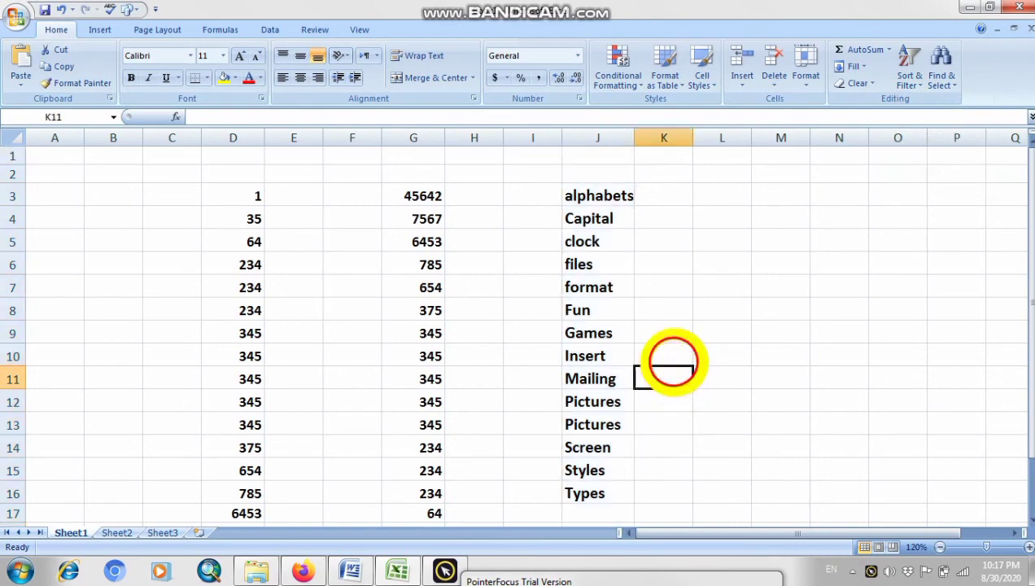
# Sort the words in column J from Z to A and select the first word in J3.
pyautogui.click(598, 138)
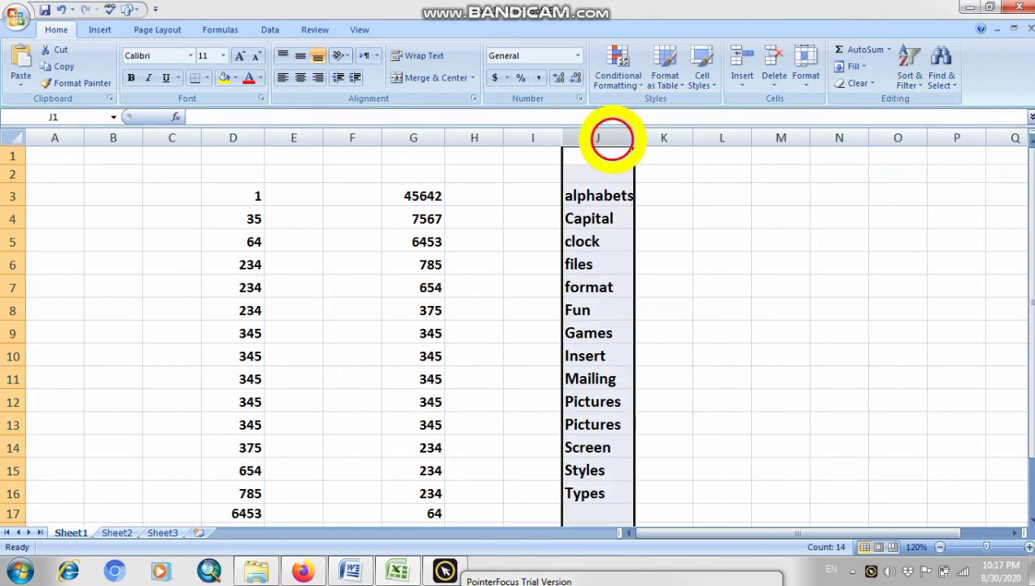
pyautogui.click(909, 75)
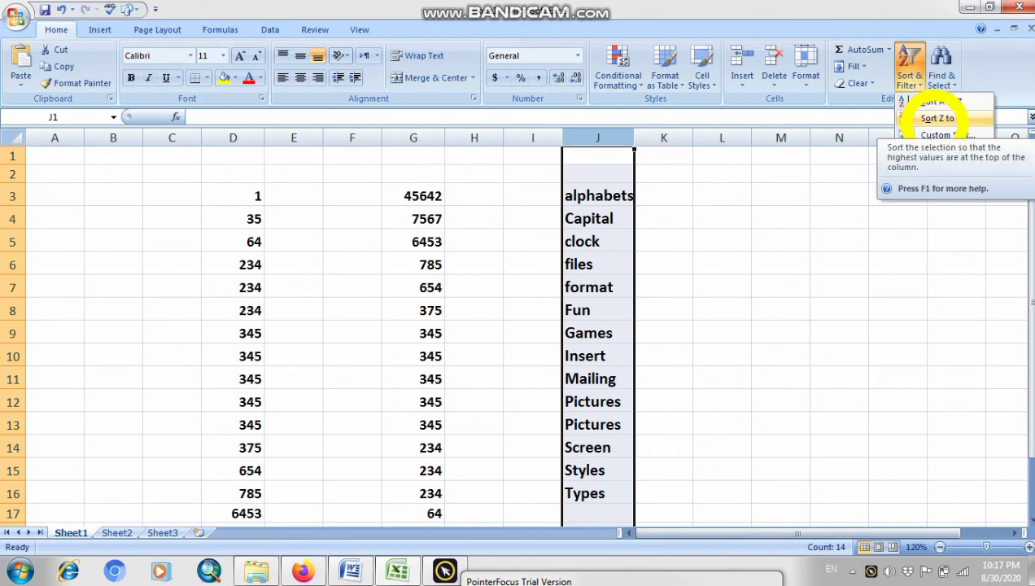
pyautogui.click(948, 118)
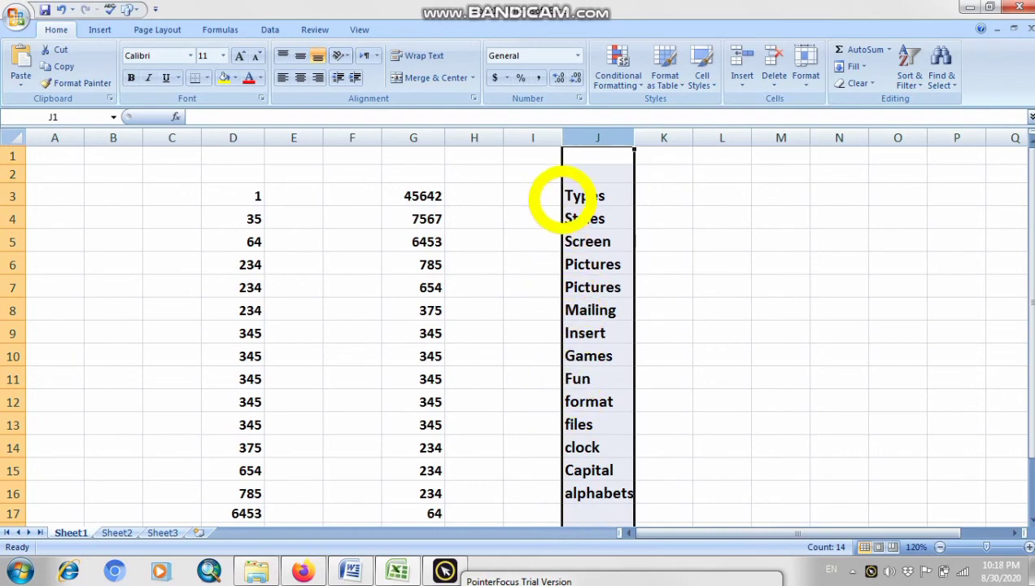
pyautogui.click(698, 197)
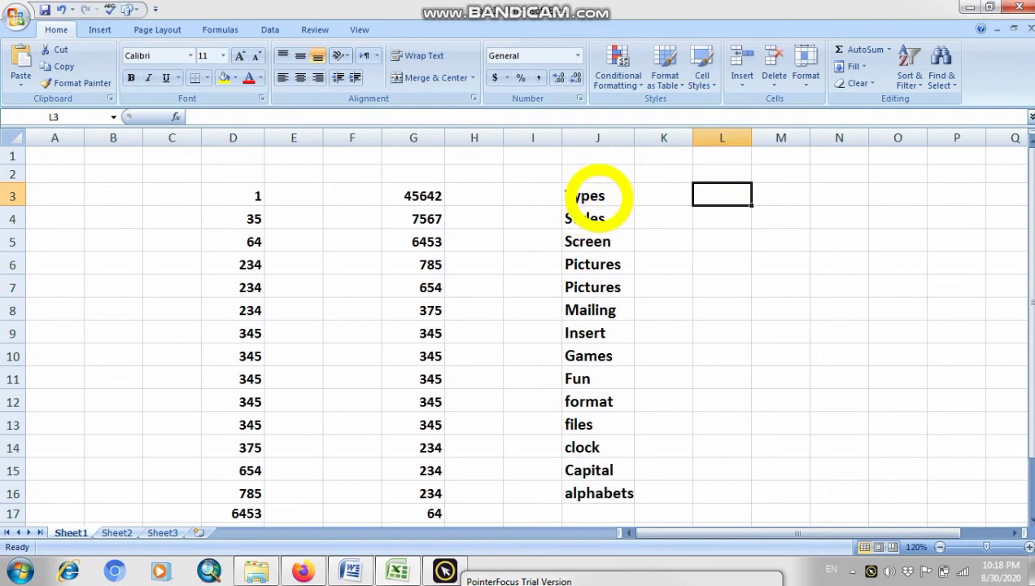
pyautogui.click(567, 196)
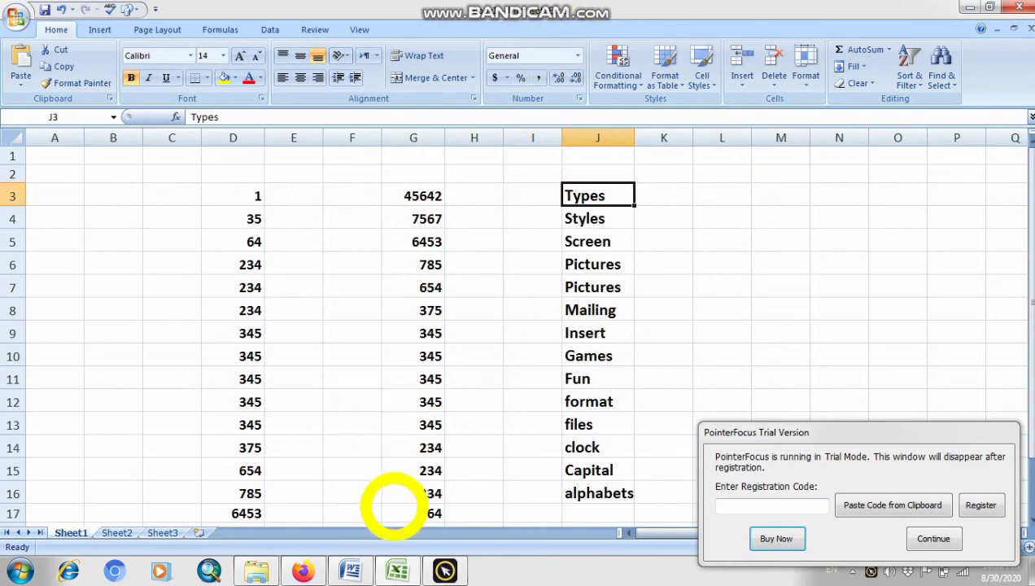
# Dismiss the PointerFocus trial notice, view the word list in the Word document, and return to the Excel workbook.
pyautogui.click(352, 570)
pyautogui.click(362, 570)
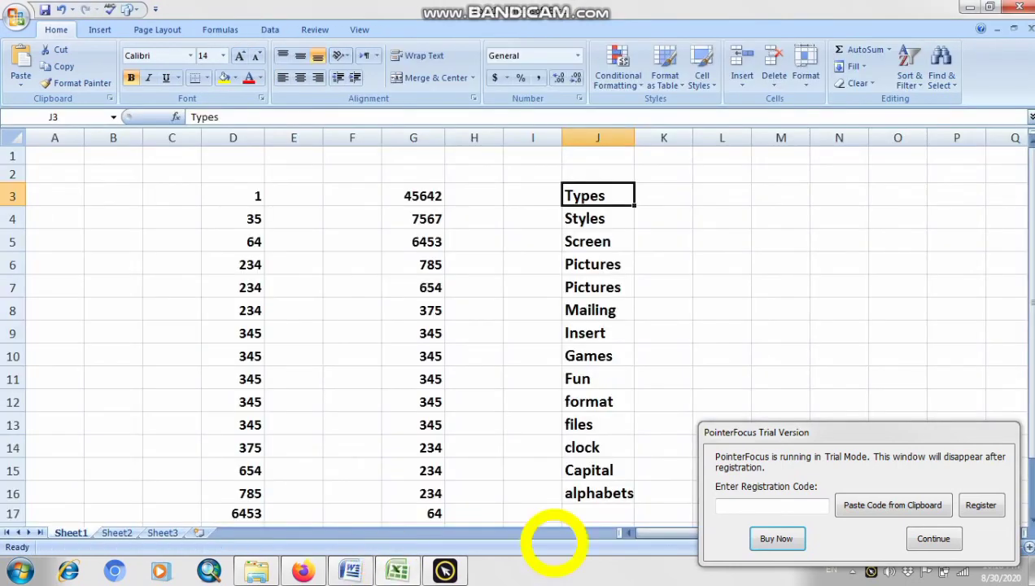
pyautogui.click(933, 538)
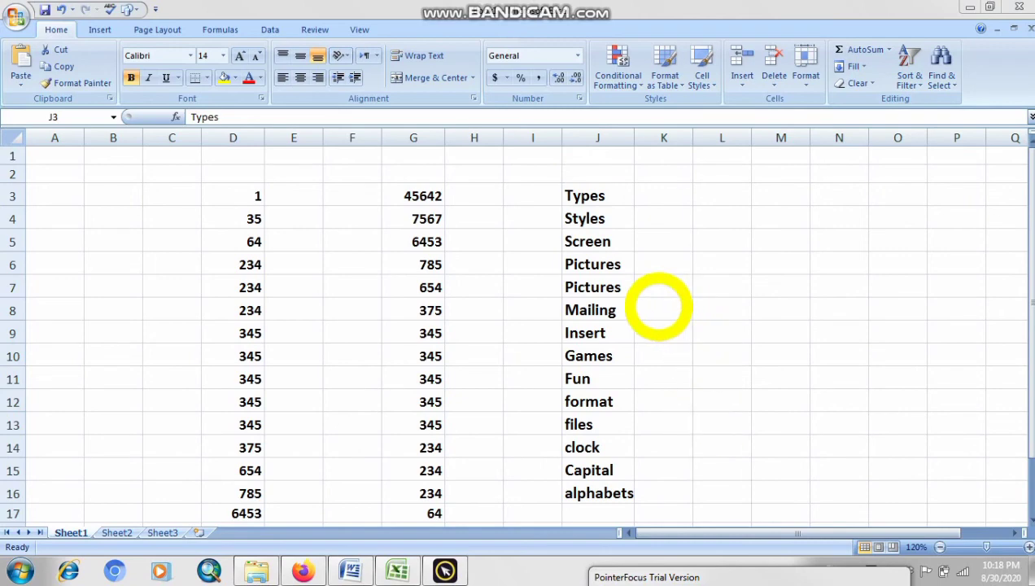
pyautogui.moveTo(398, 569)
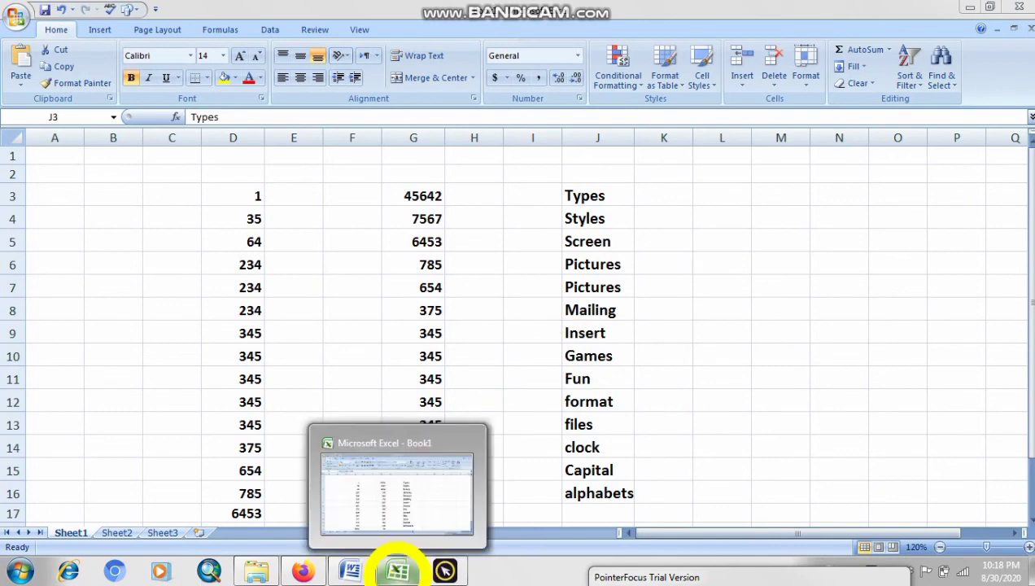
pyautogui.click(303, 570)
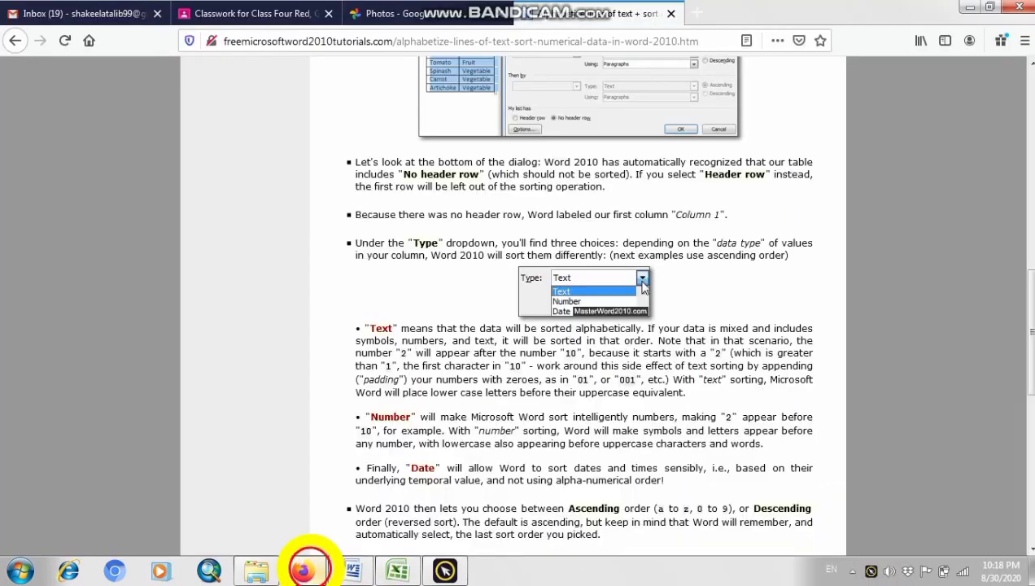
pyautogui.click(348, 568)
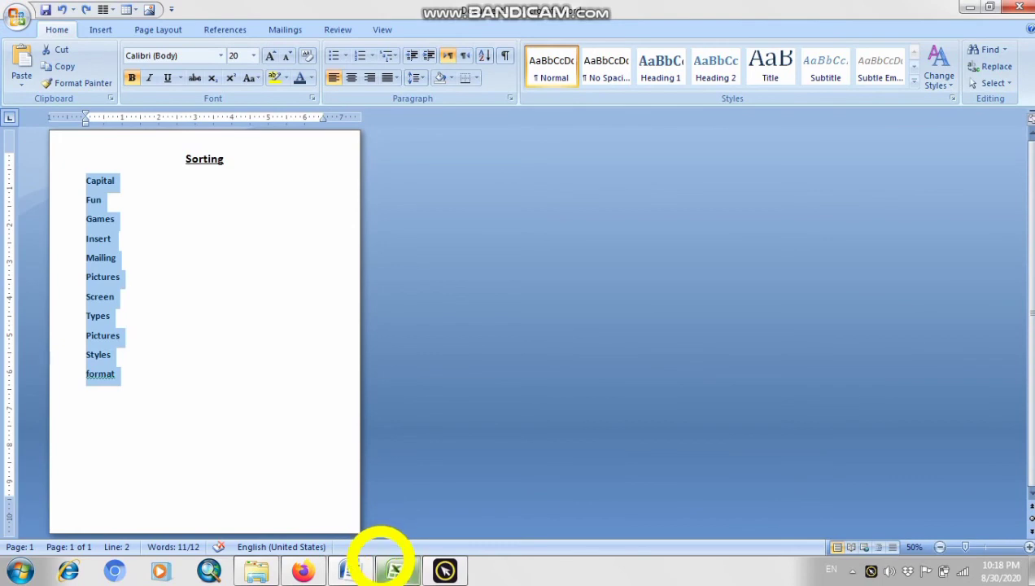
pyautogui.click(385, 561)
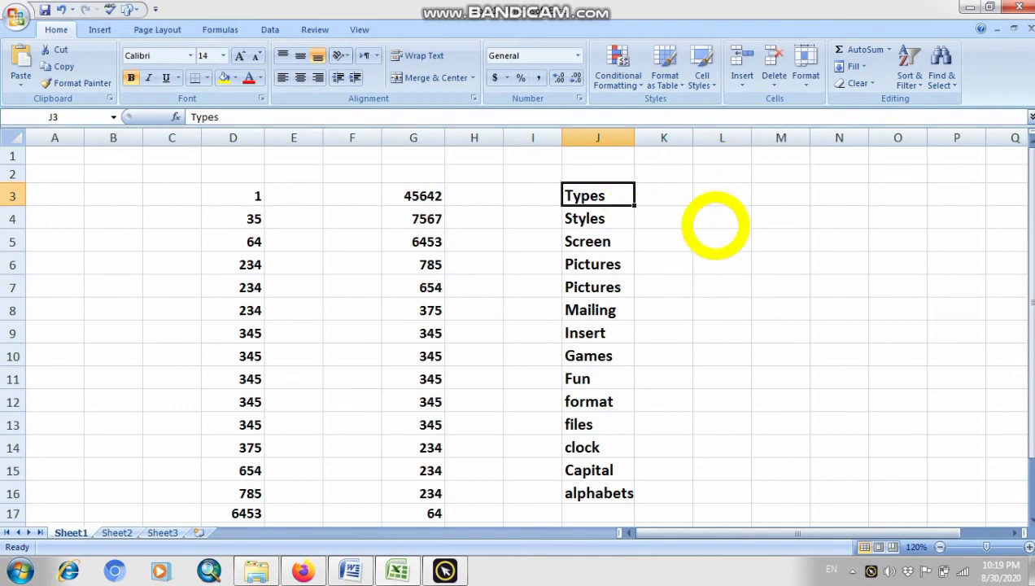
# Enter AH, AB and AG in cells L3 to L5 to start a list of entries beginning with A.
pyautogui.click(715, 219)
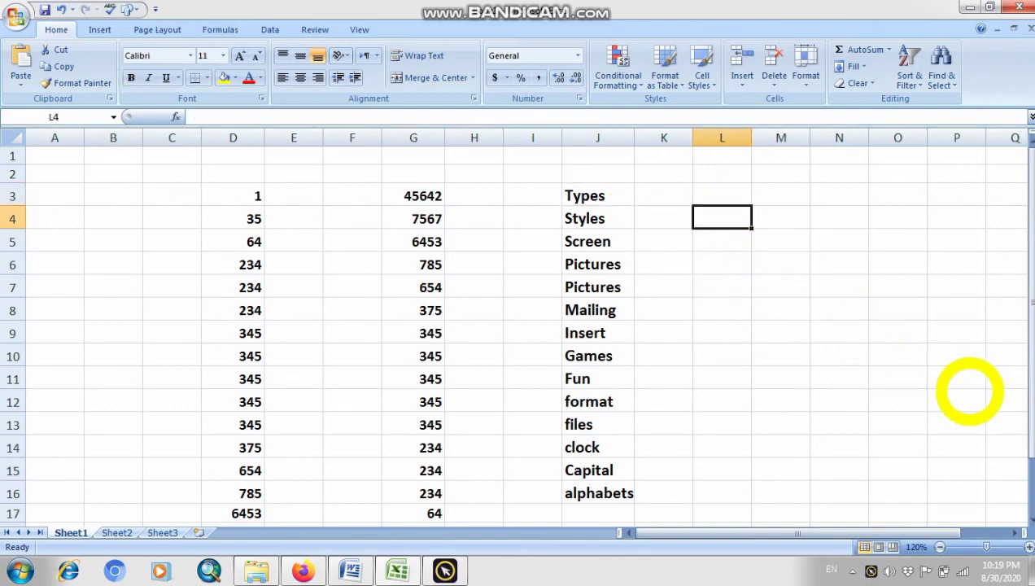
pyautogui.write('AB')
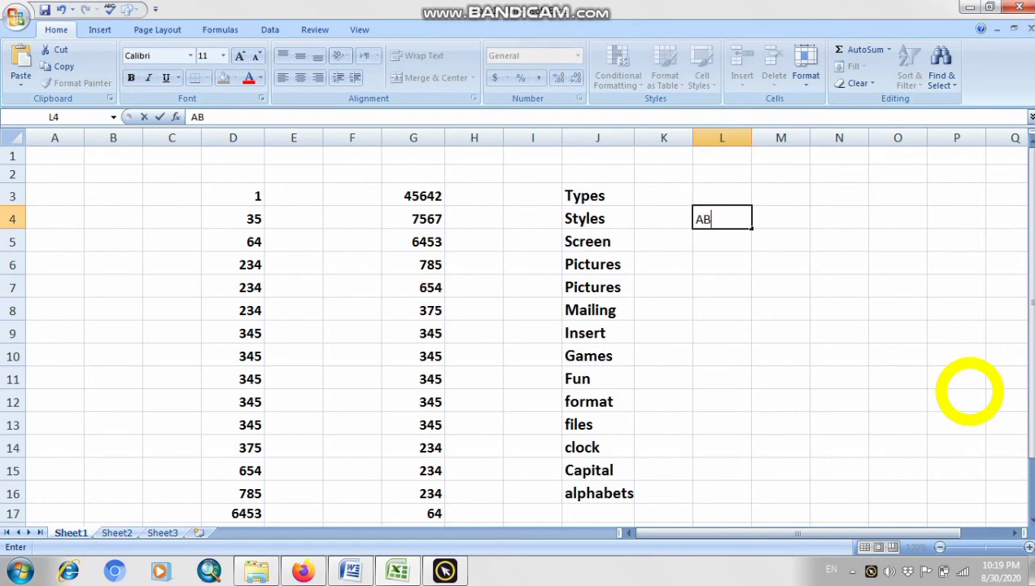
pyautogui.press('Return')
pyautogui.write('AG')
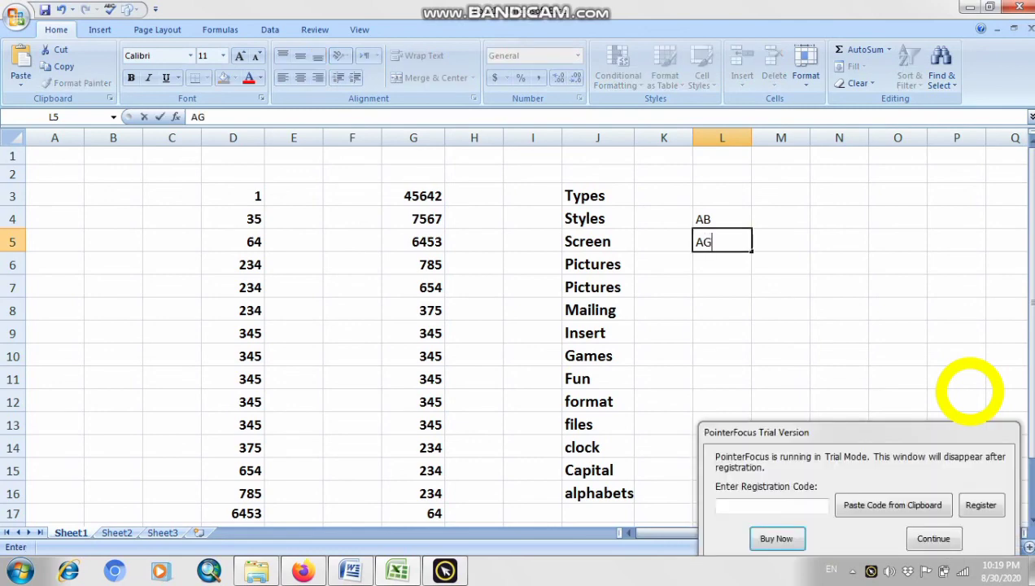
pyautogui.press('Up')
pyautogui.press('Up')
pyautogui.write('A')
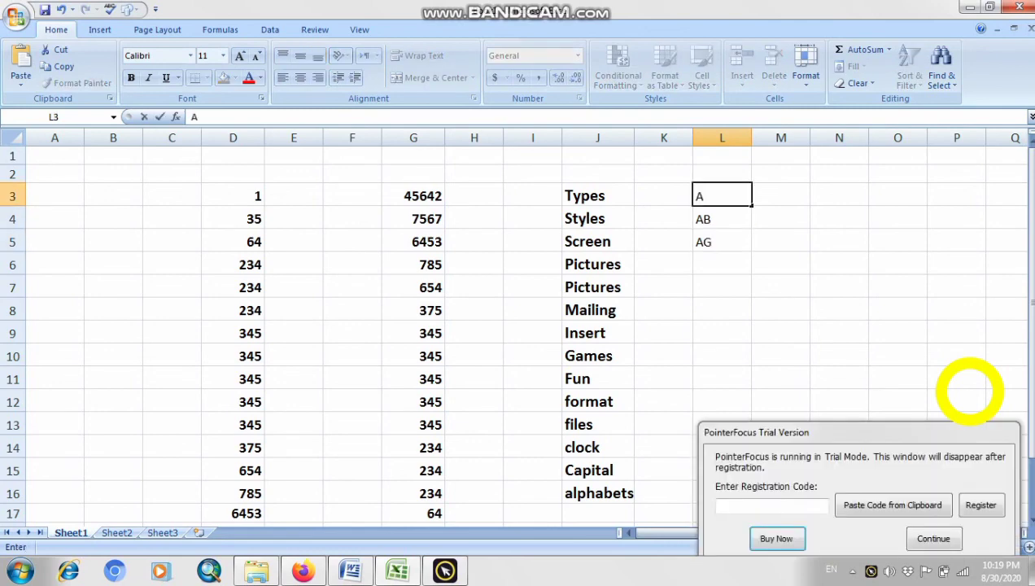
pyautogui.write('H')
pyautogui.press('Return')
pyautogui.press('Return')
pyautogui.press('Return')
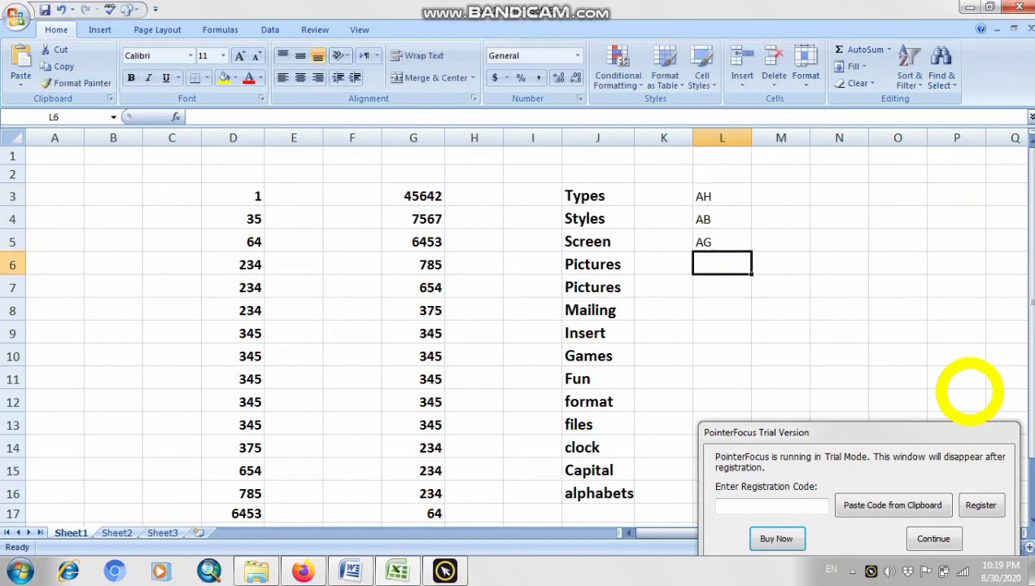
# Continue the list with AK, AP, AZ, AO and AL in cells L6 to L10, and dismiss the trial notice.
pyautogui.write('H')
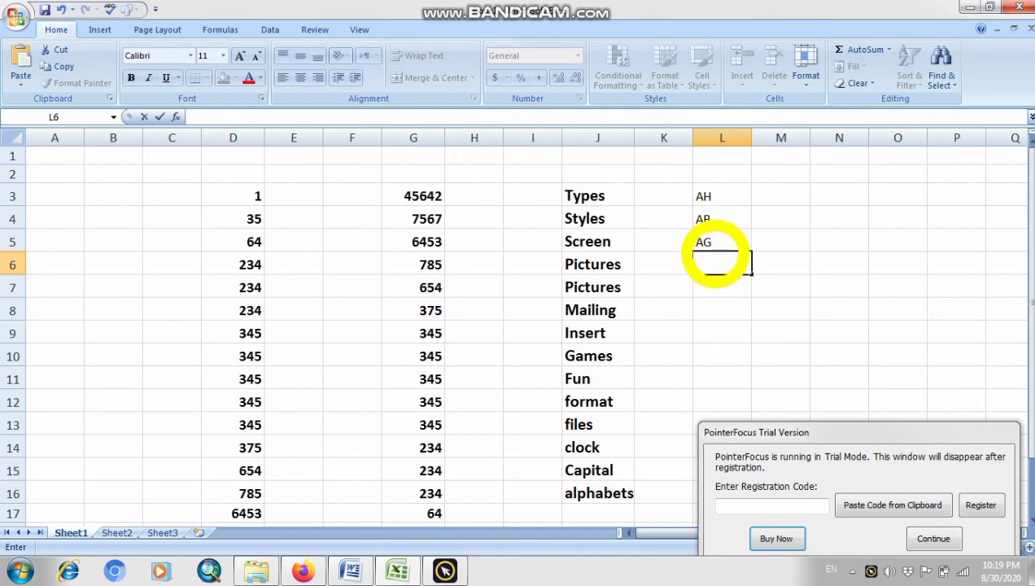
pyautogui.write('AK')
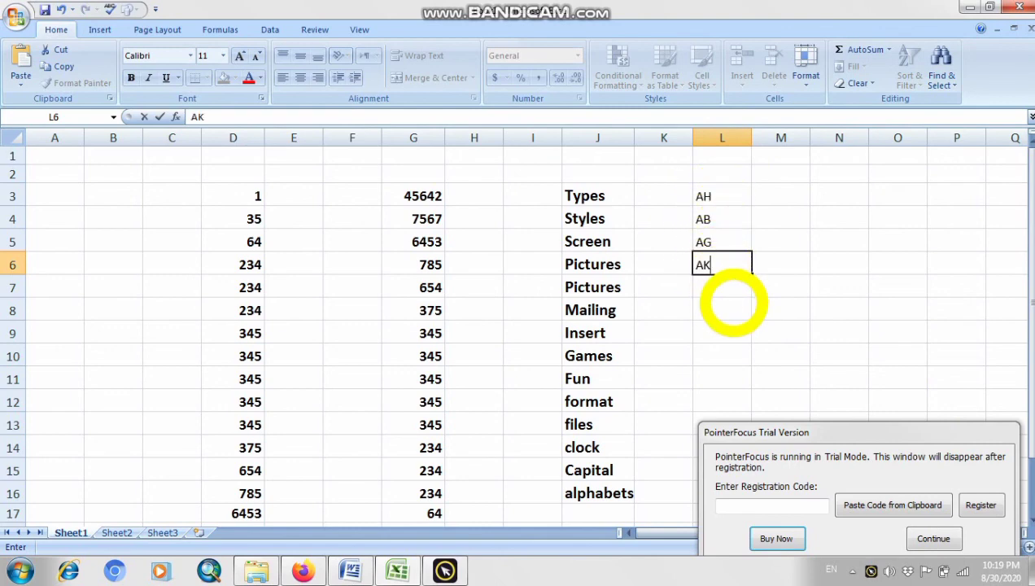
pyautogui.press('Return')
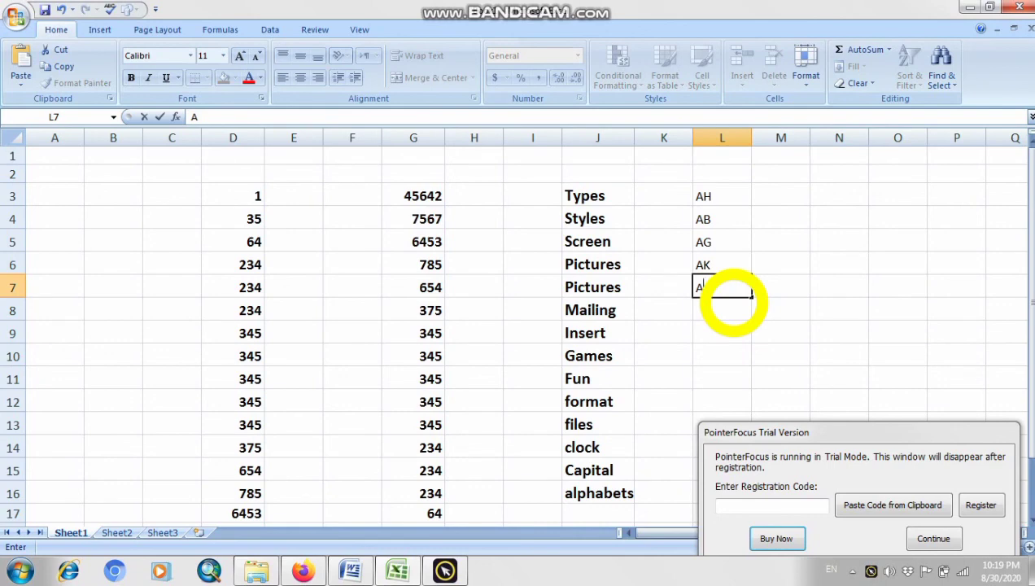
pyautogui.press('Return')
pyautogui.write('AZ')
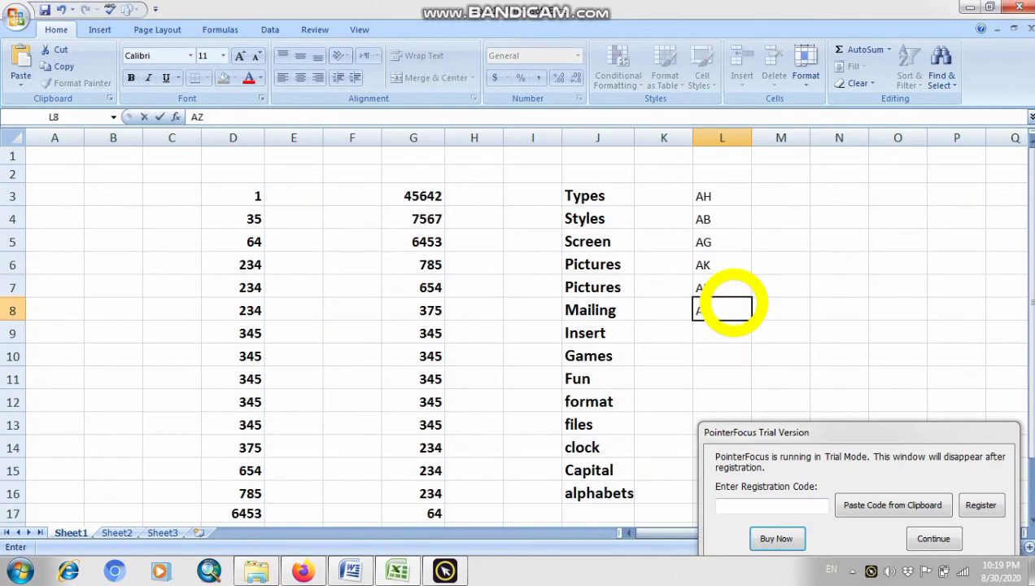
pyautogui.press('Return')
pyautogui.write('AO')
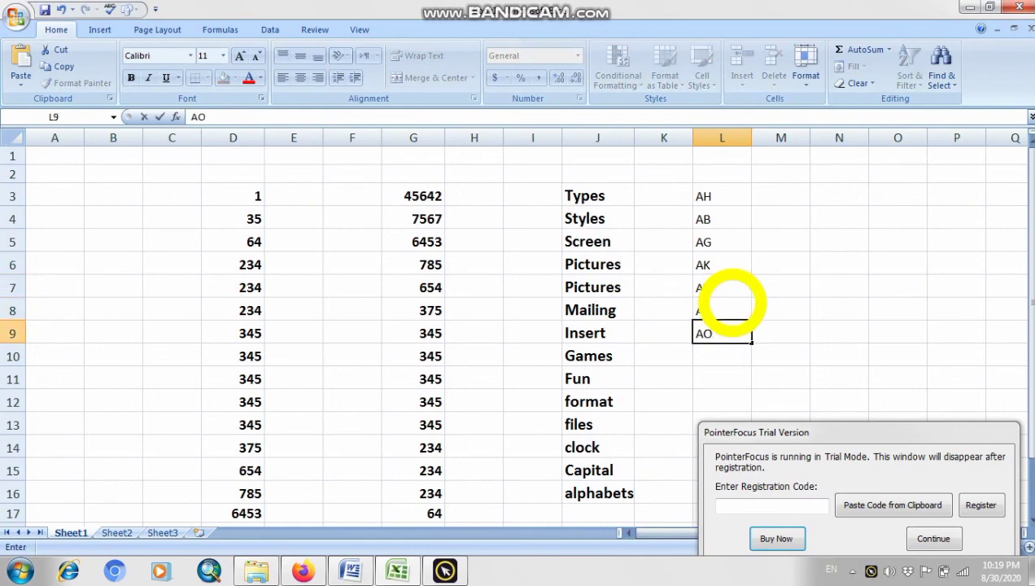
pyautogui.press('Return')
pyautogui.write('AL')
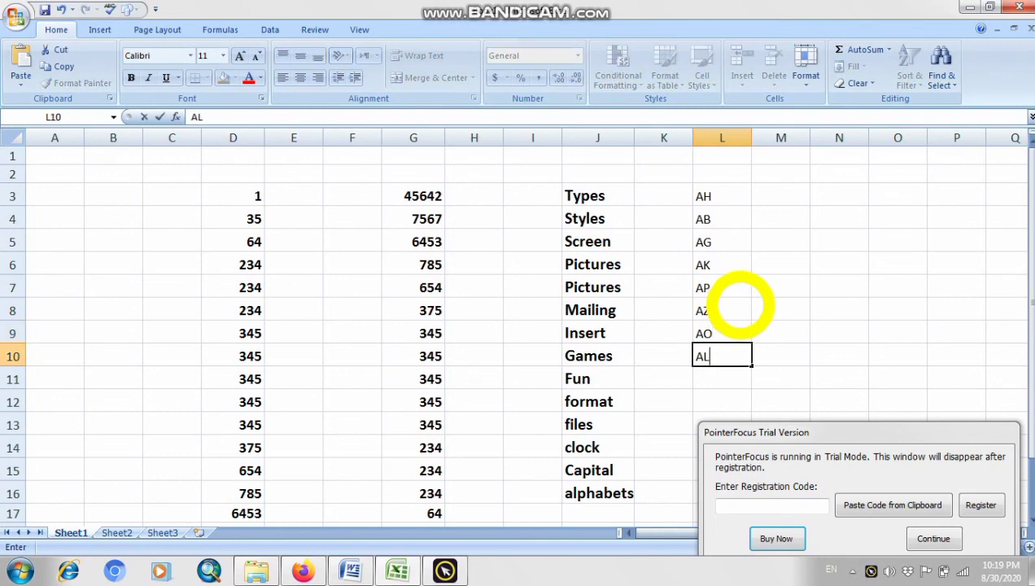
pyautogui.click(885, 330)
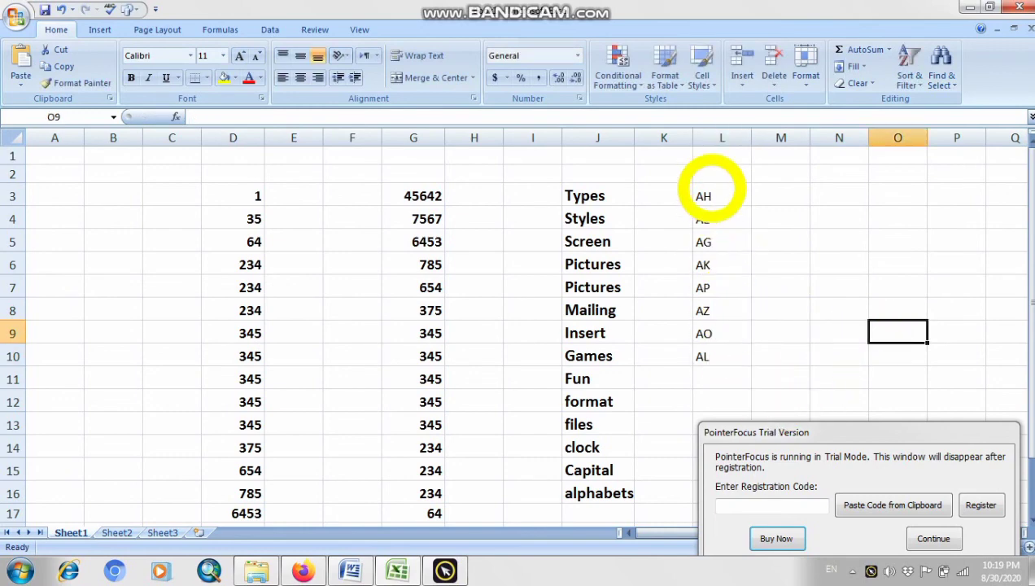
pyautogui.click(933, 538)
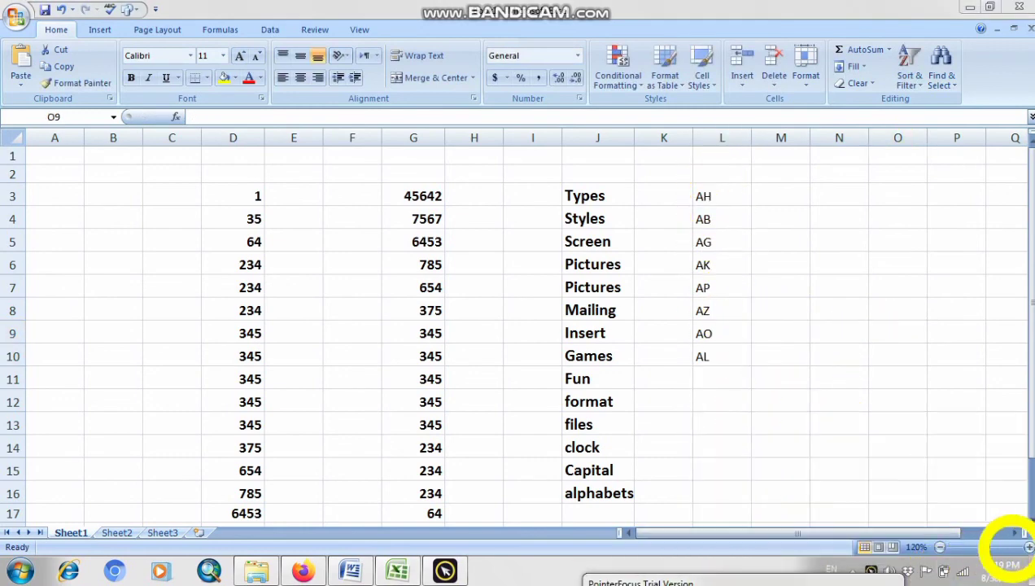
# Sort the entries in column L alphabetically from A to Z and dismiss the PointerFocus trial notice.
pyautogui.click(1027, 547)
pyautogui.click(1027, 547)
pyautogui.click(1027, 547)
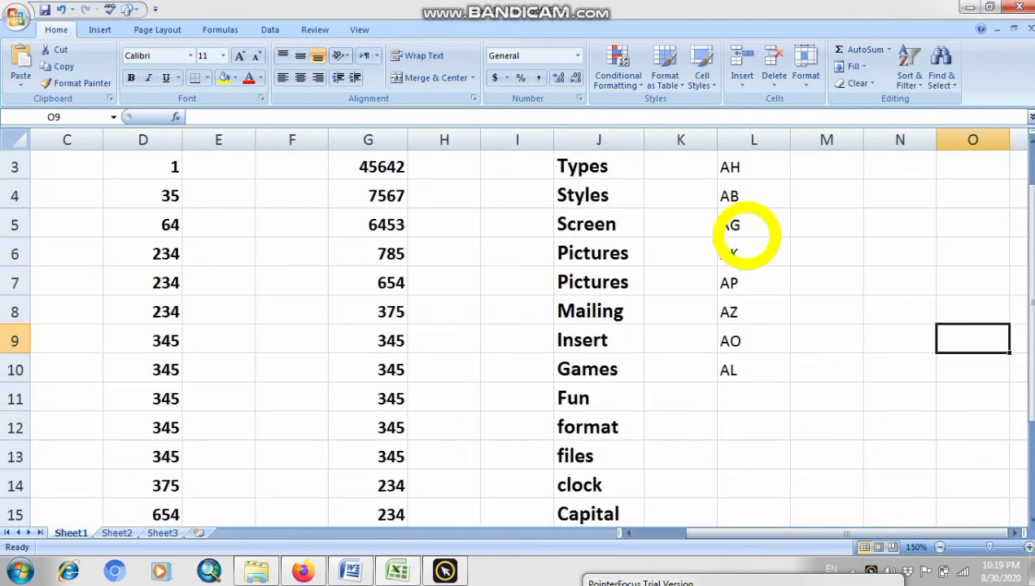
pyautogui.scroll(1, 746, 236)
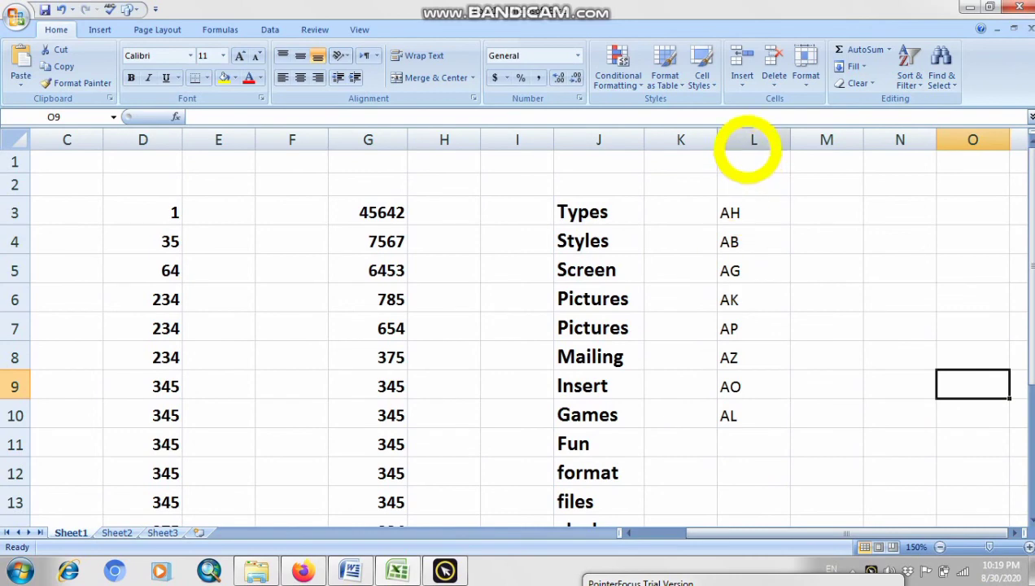
pyautogui.click(747, 145)
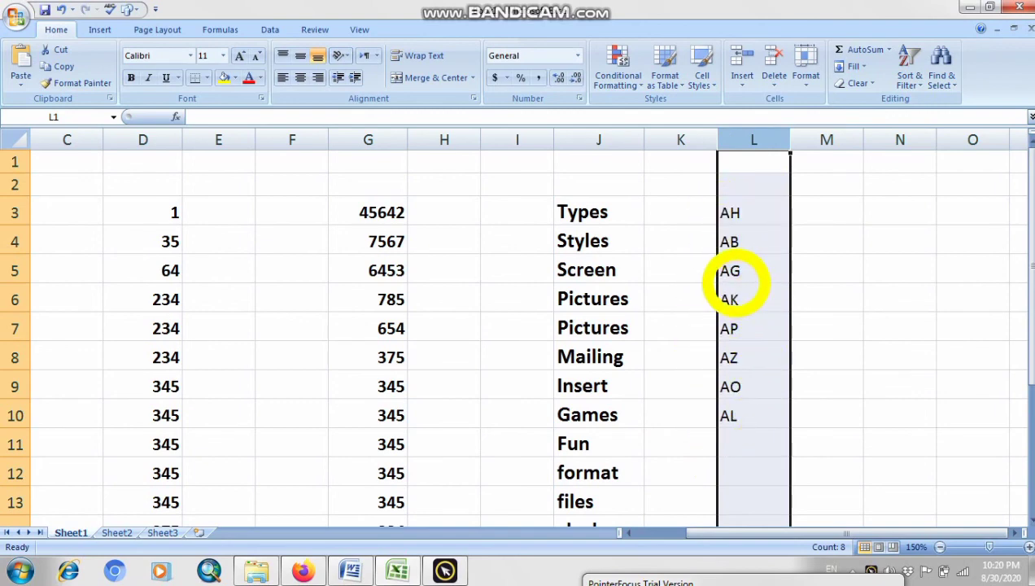
pyautogui.click(904, 80)
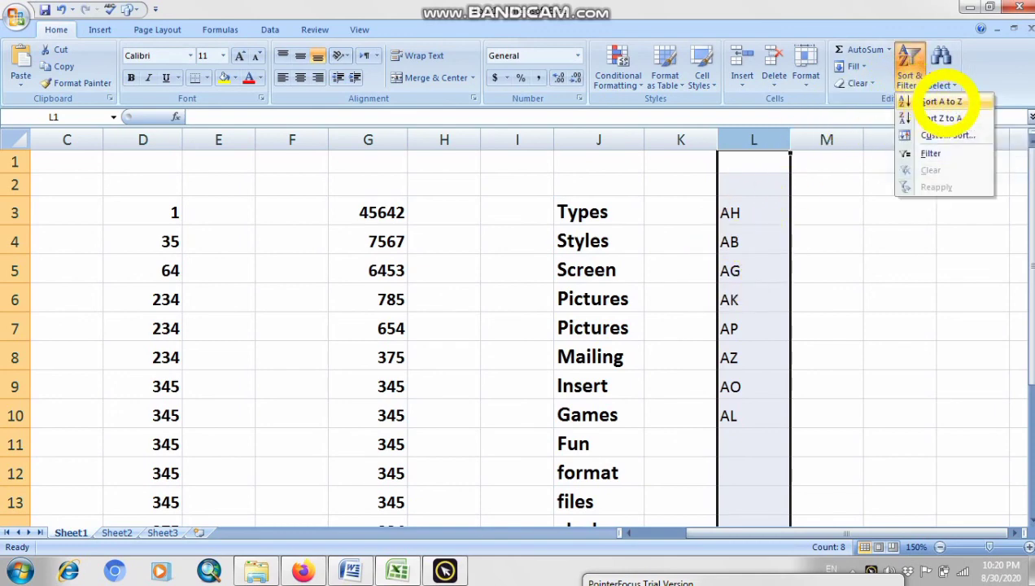
pyautogui.click(942, 101)
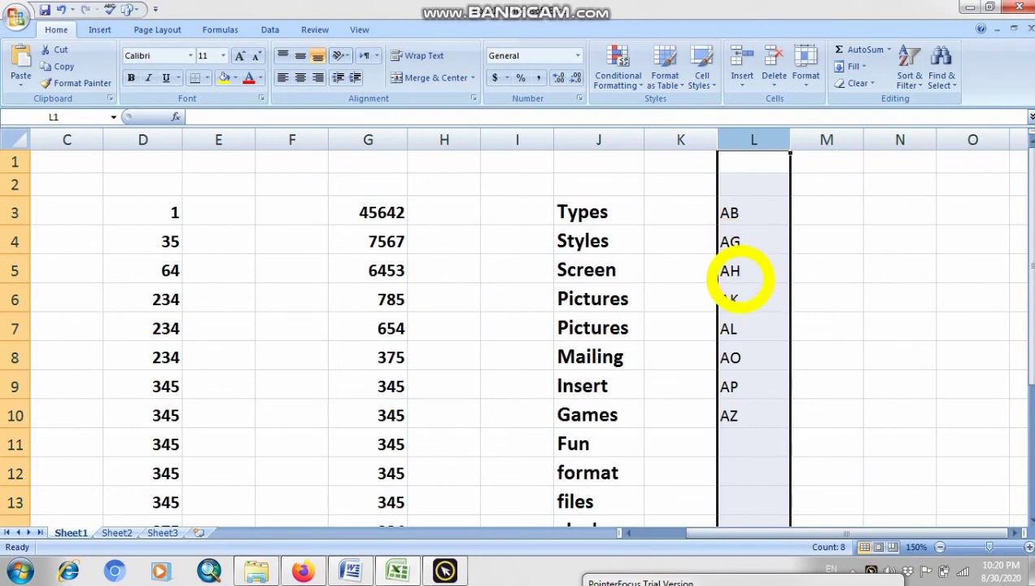
pyautogui.click(928, 533)
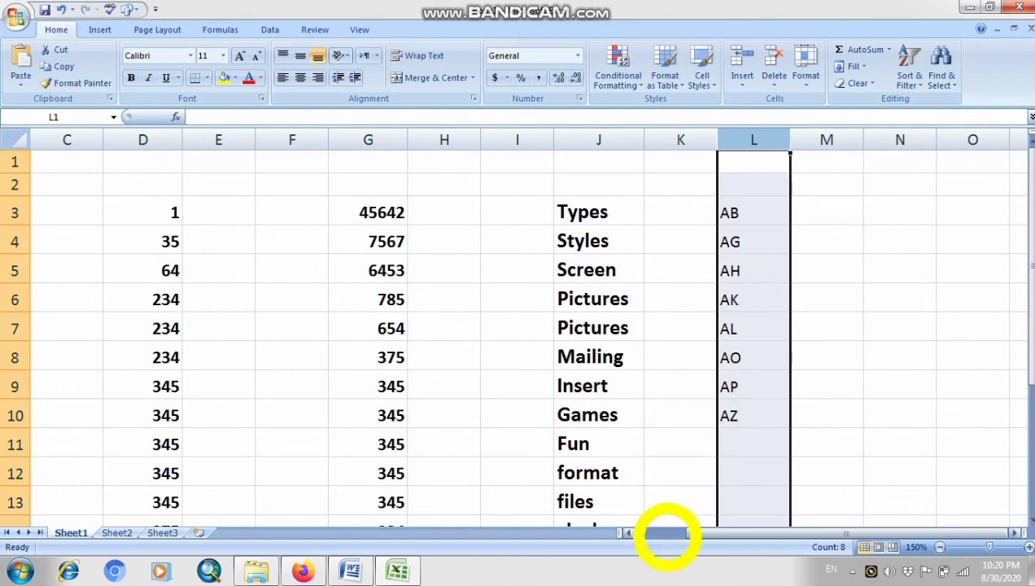
pyautogui.click(658, 534)
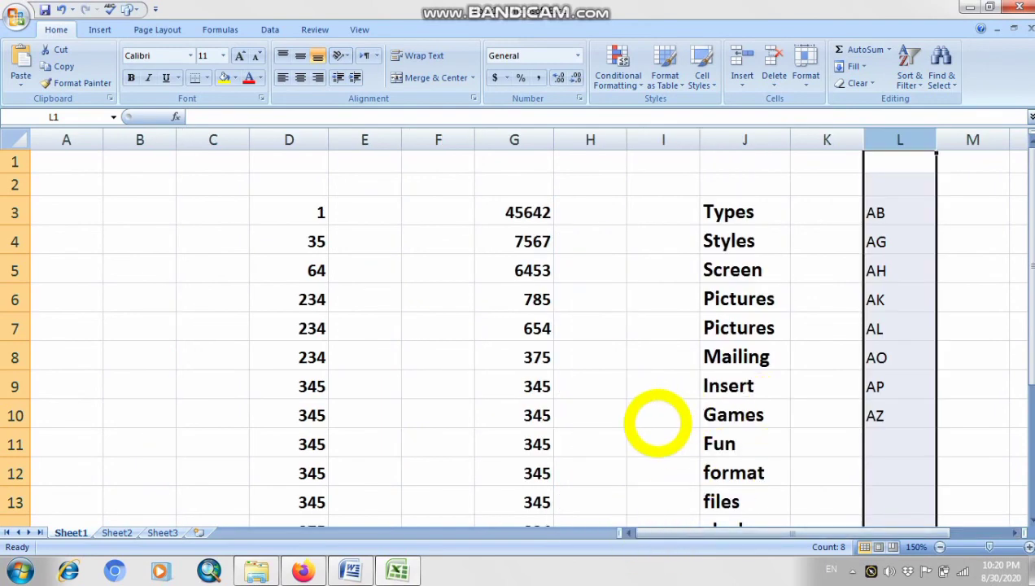